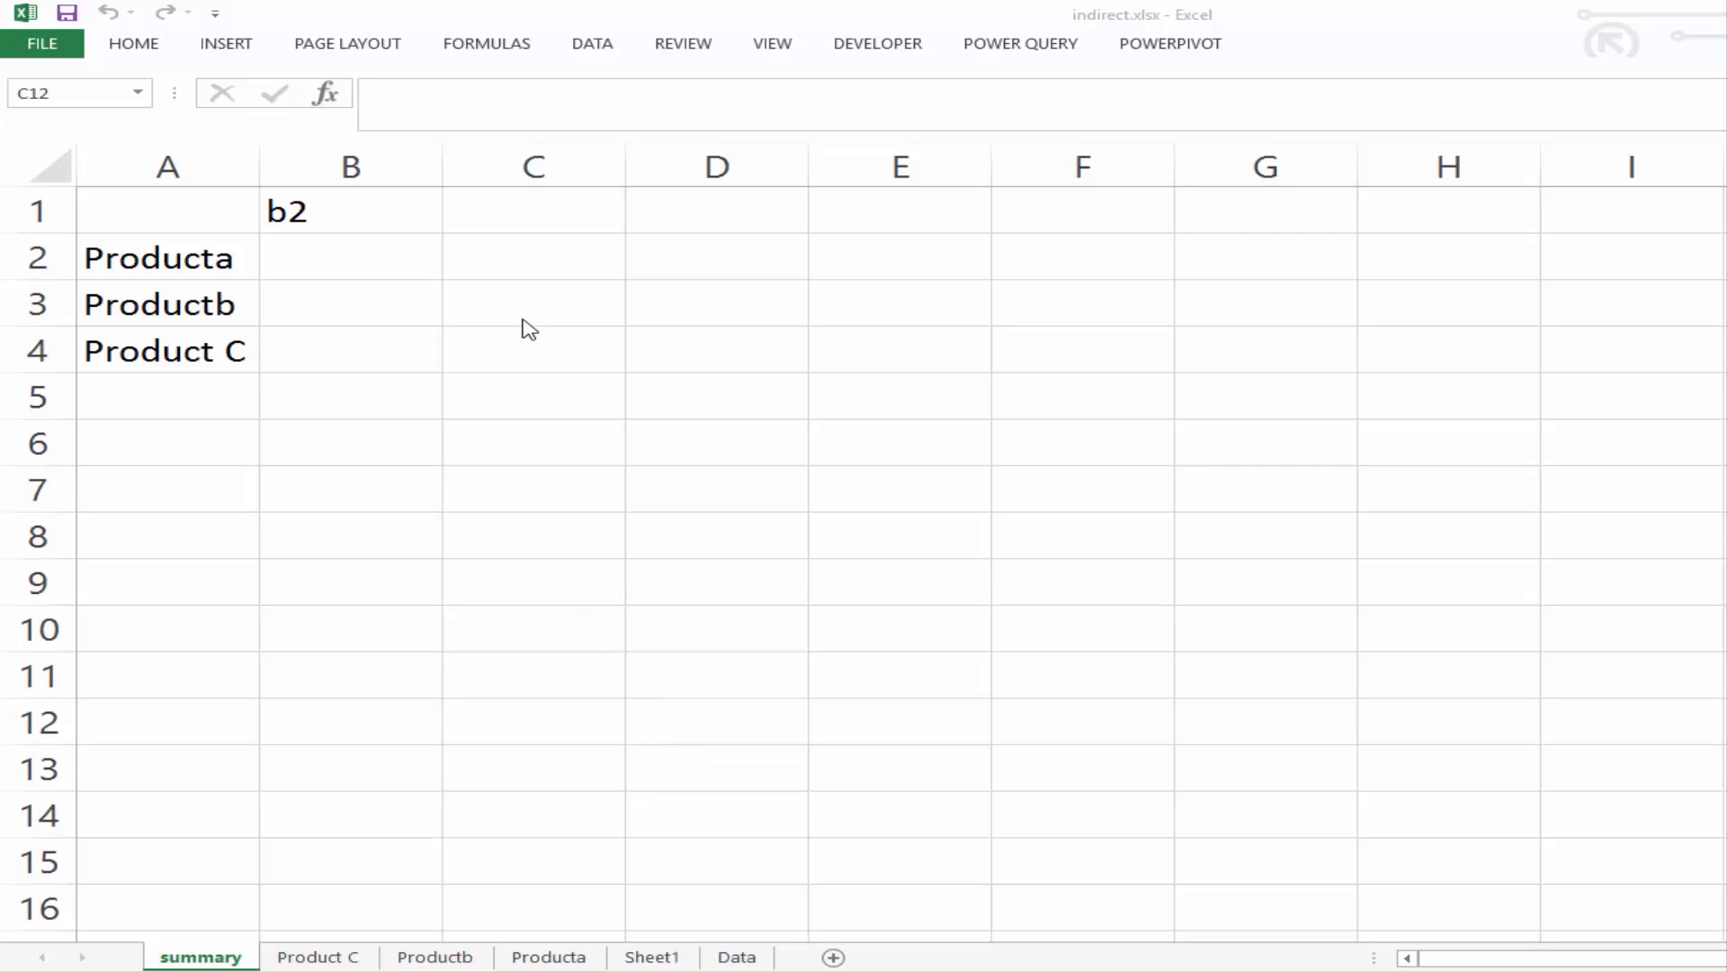
# Review the product names in A2:A4, their Producta, Productb and Product C sheets, and the address b2 in B1
pyautogui.click(333, 256)
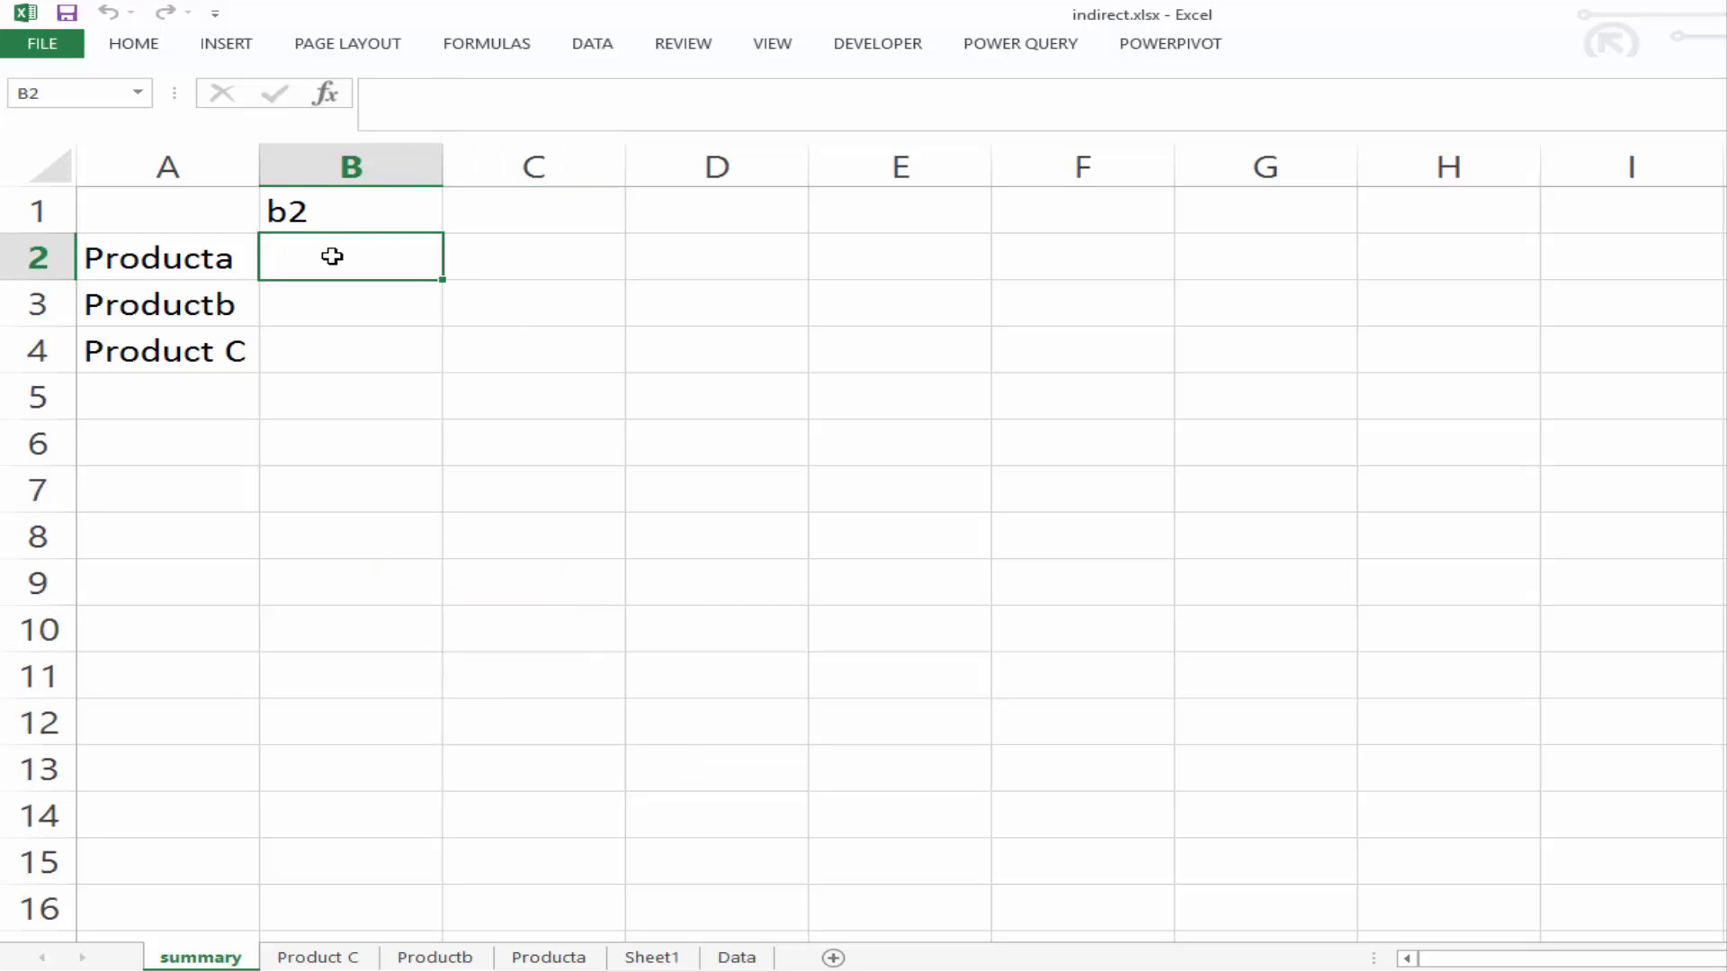
pyautogui.click(168, 261)
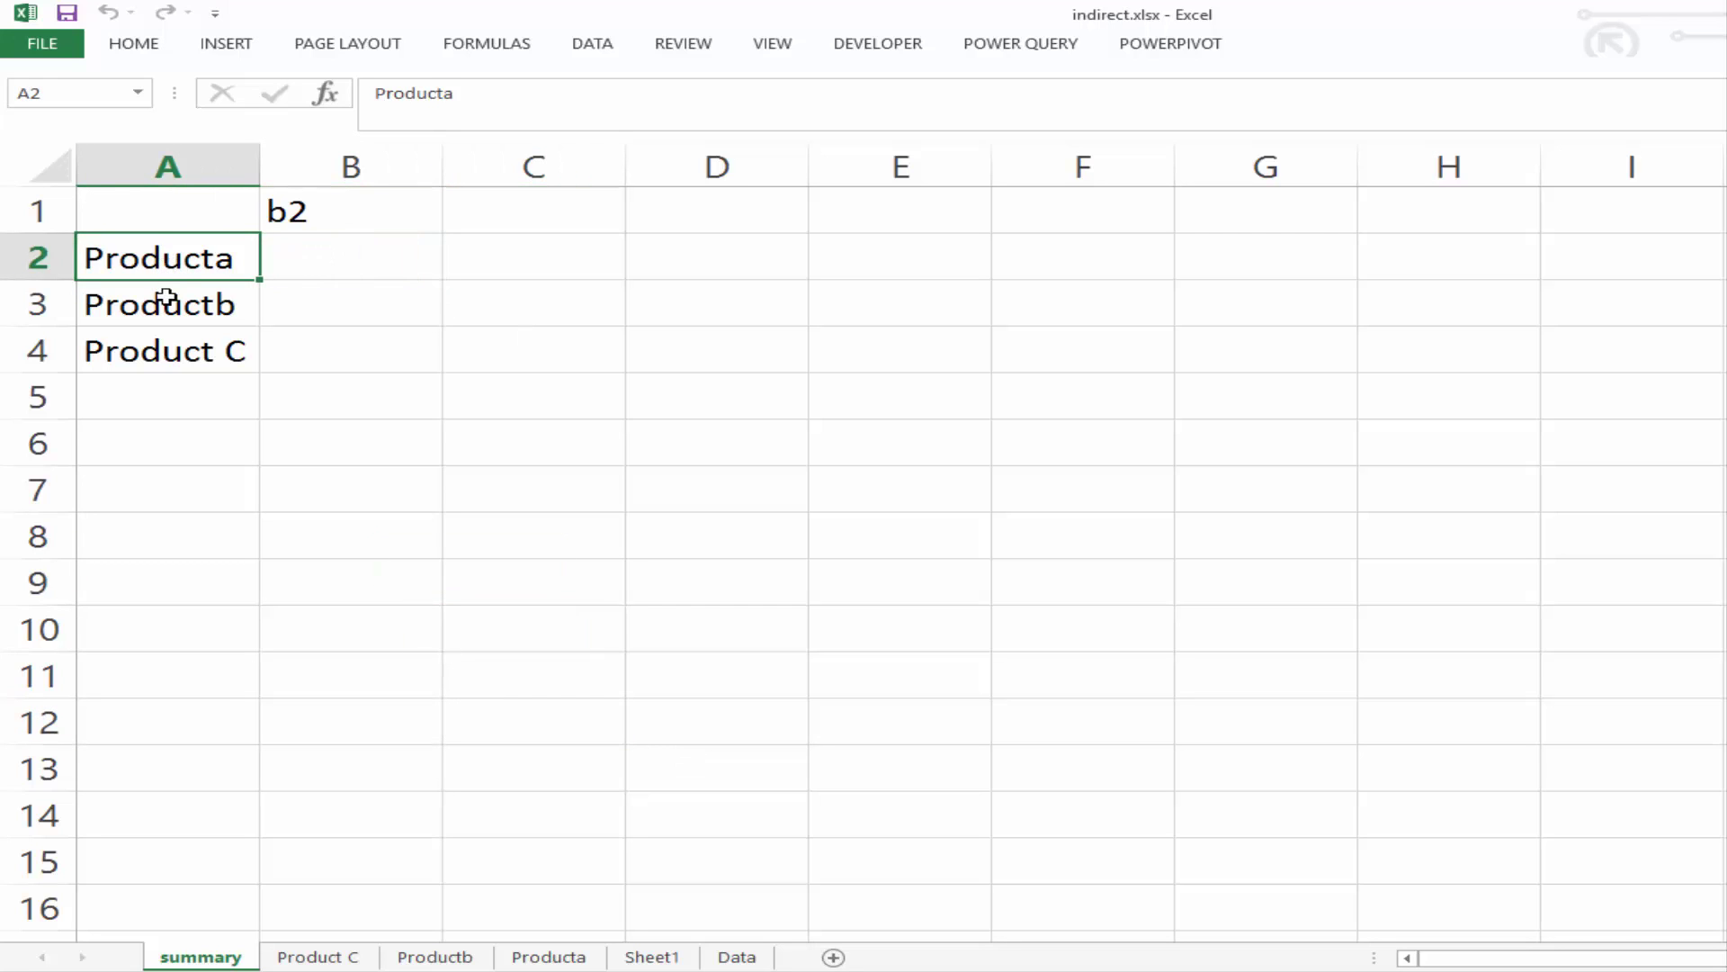
pyautogui.click(162, 297)
pyautogui.click(160, 346)
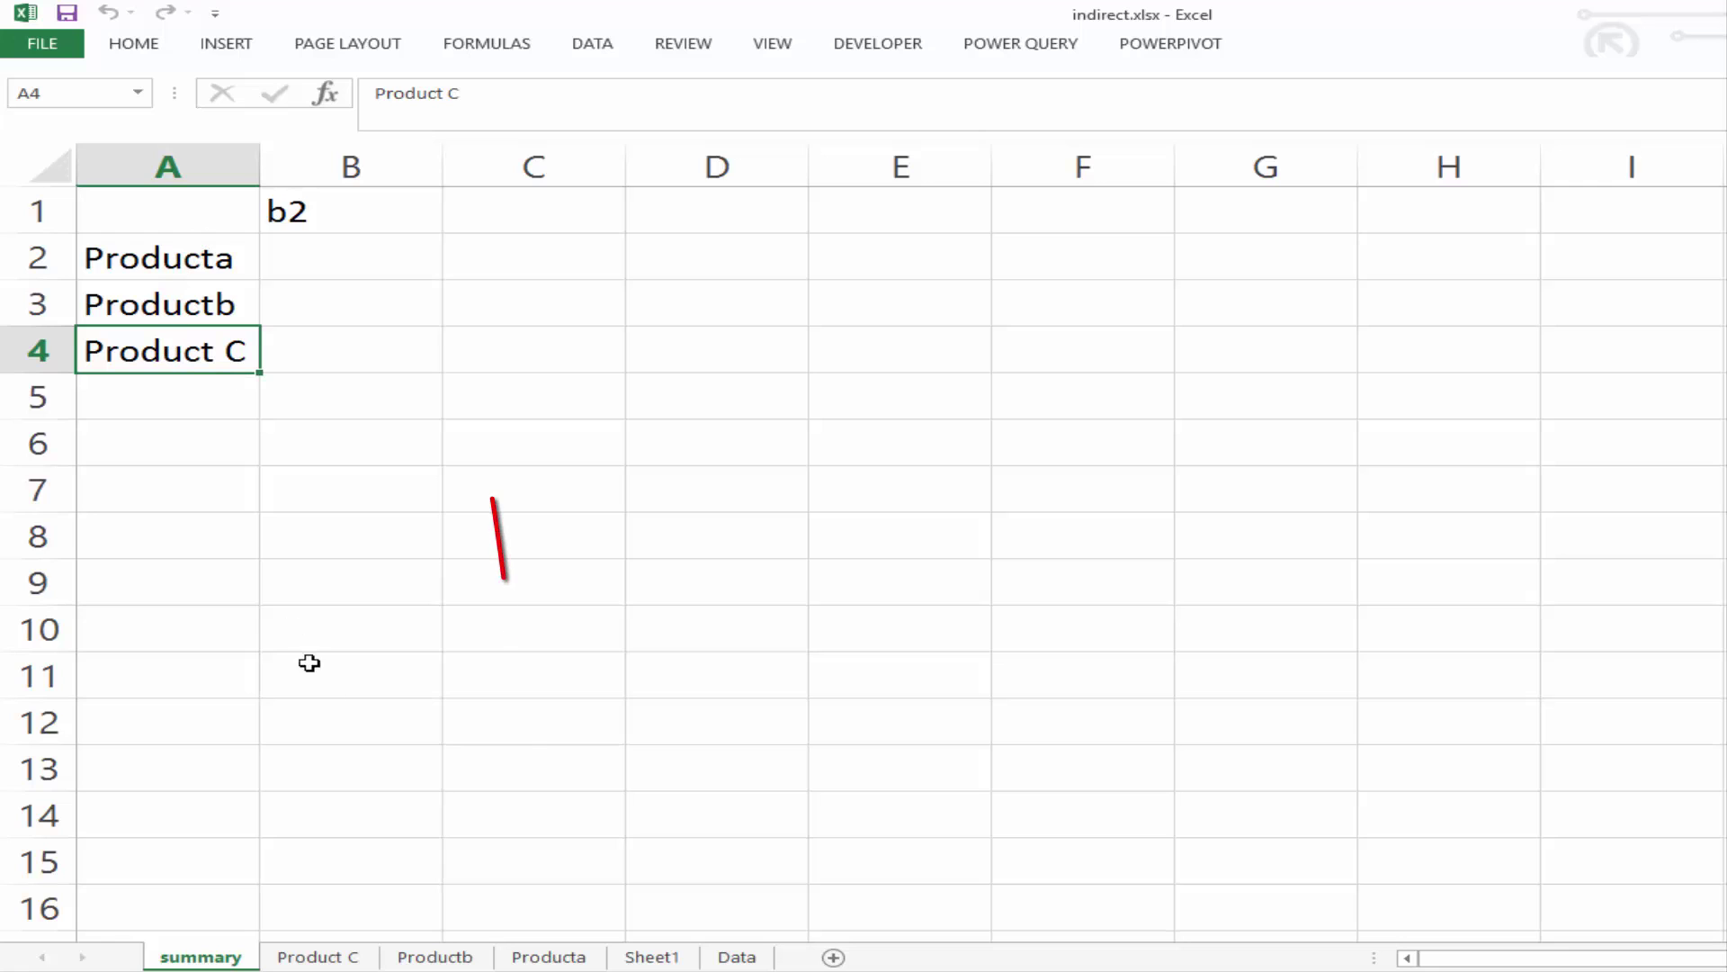
pyautogui.click(549, 957)
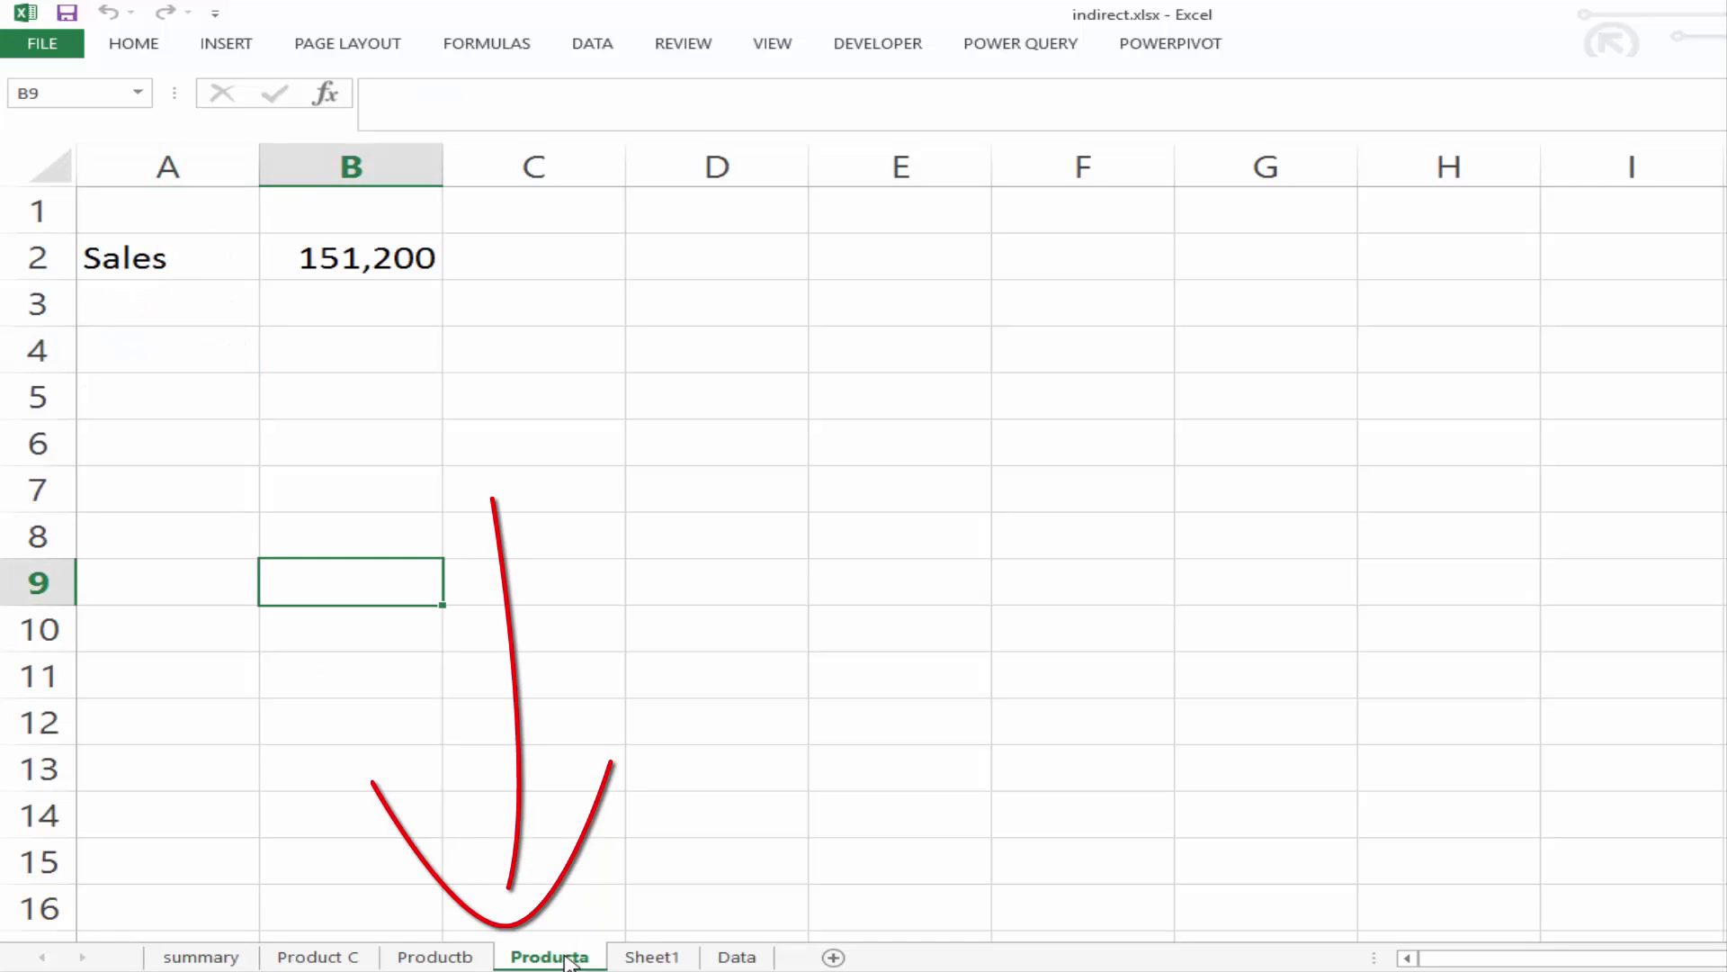
pyautogui.click(448, 960)
pyautogui.click(441, 957)
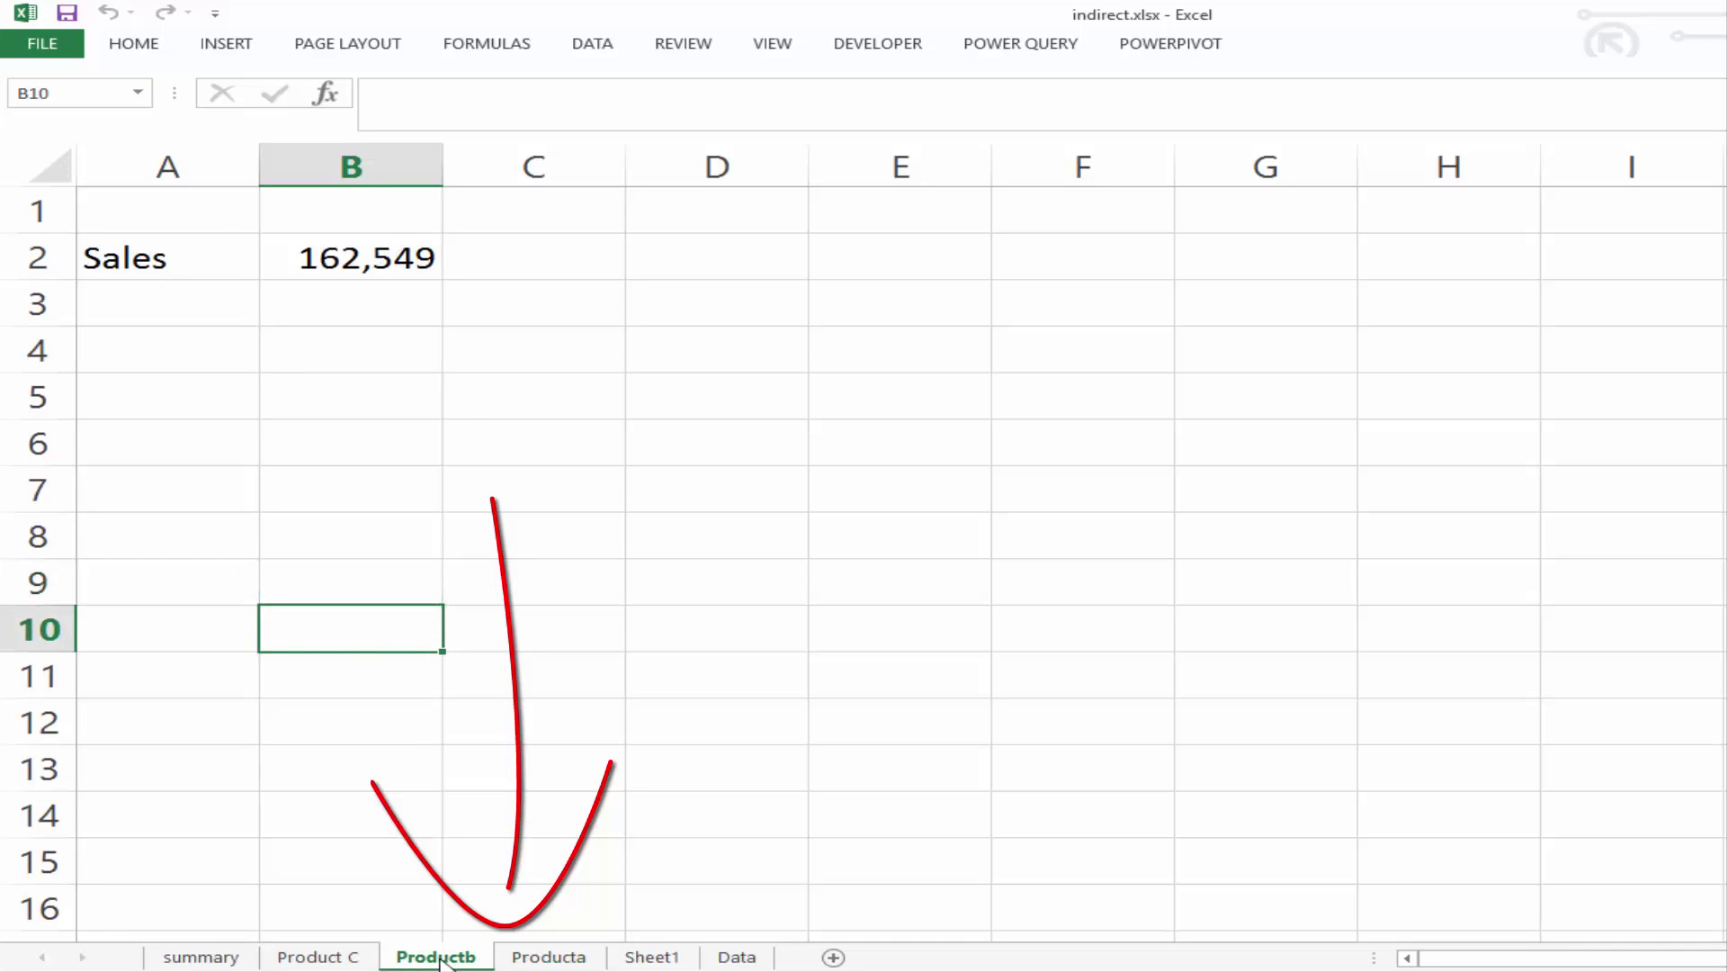
pyautogui.click(347, 958)
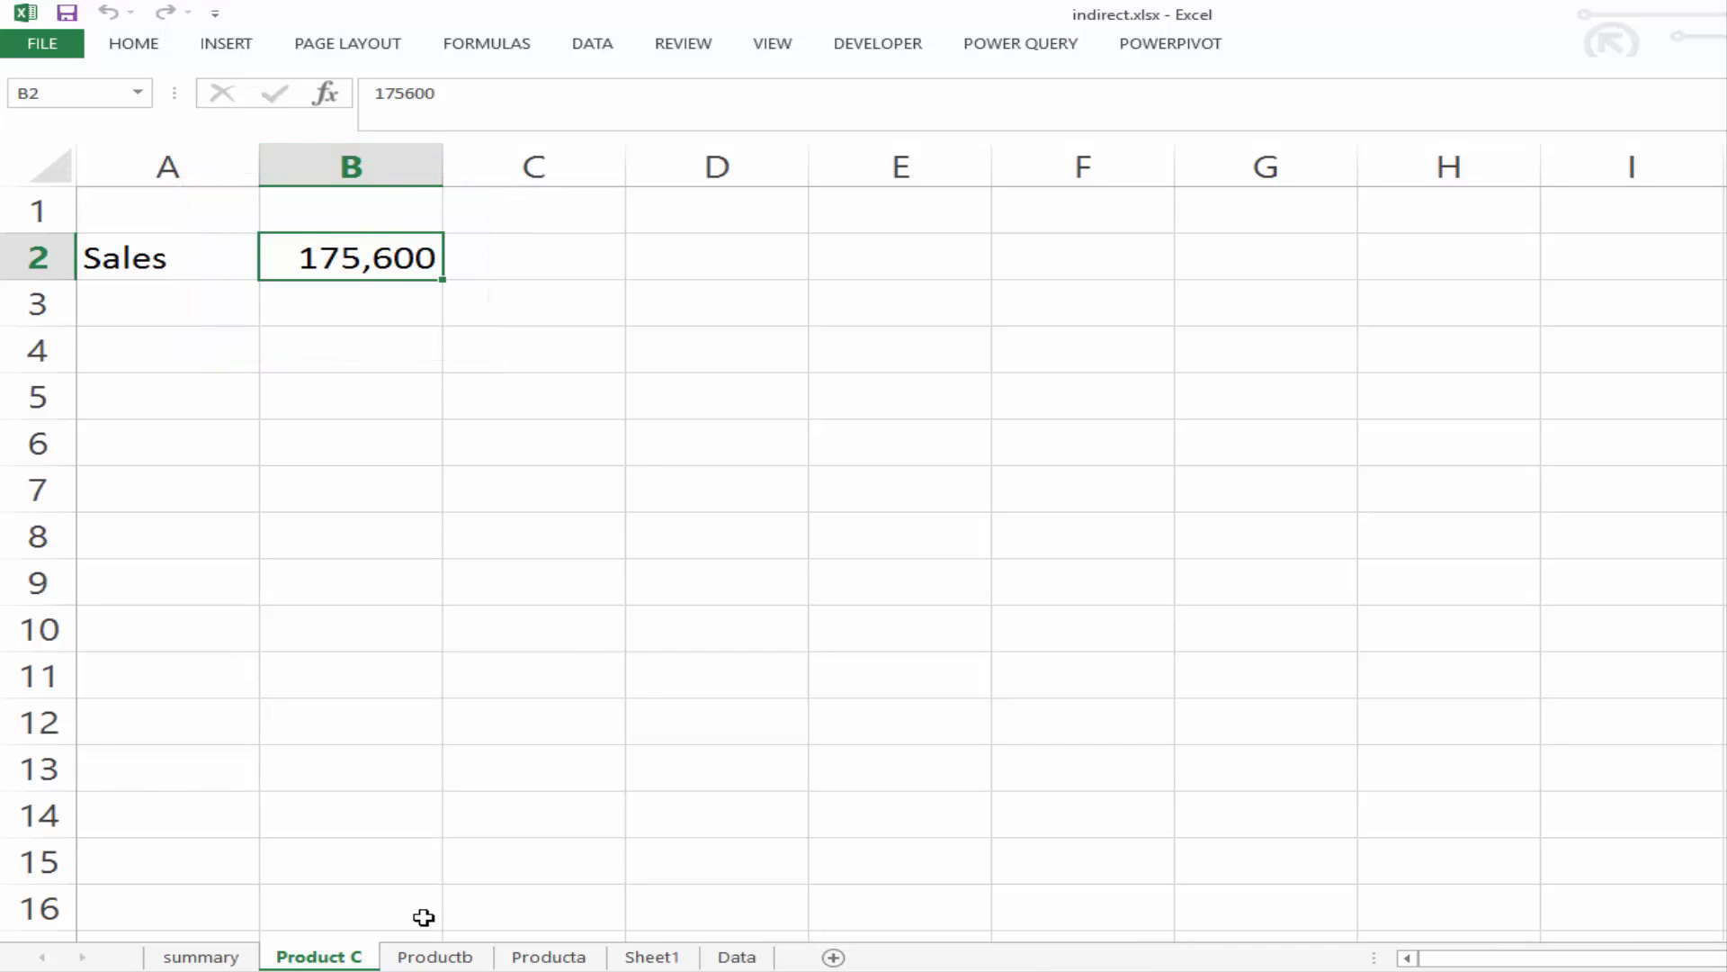
pyautogui.click(431, 956)
pyautogui.click(547, 957)
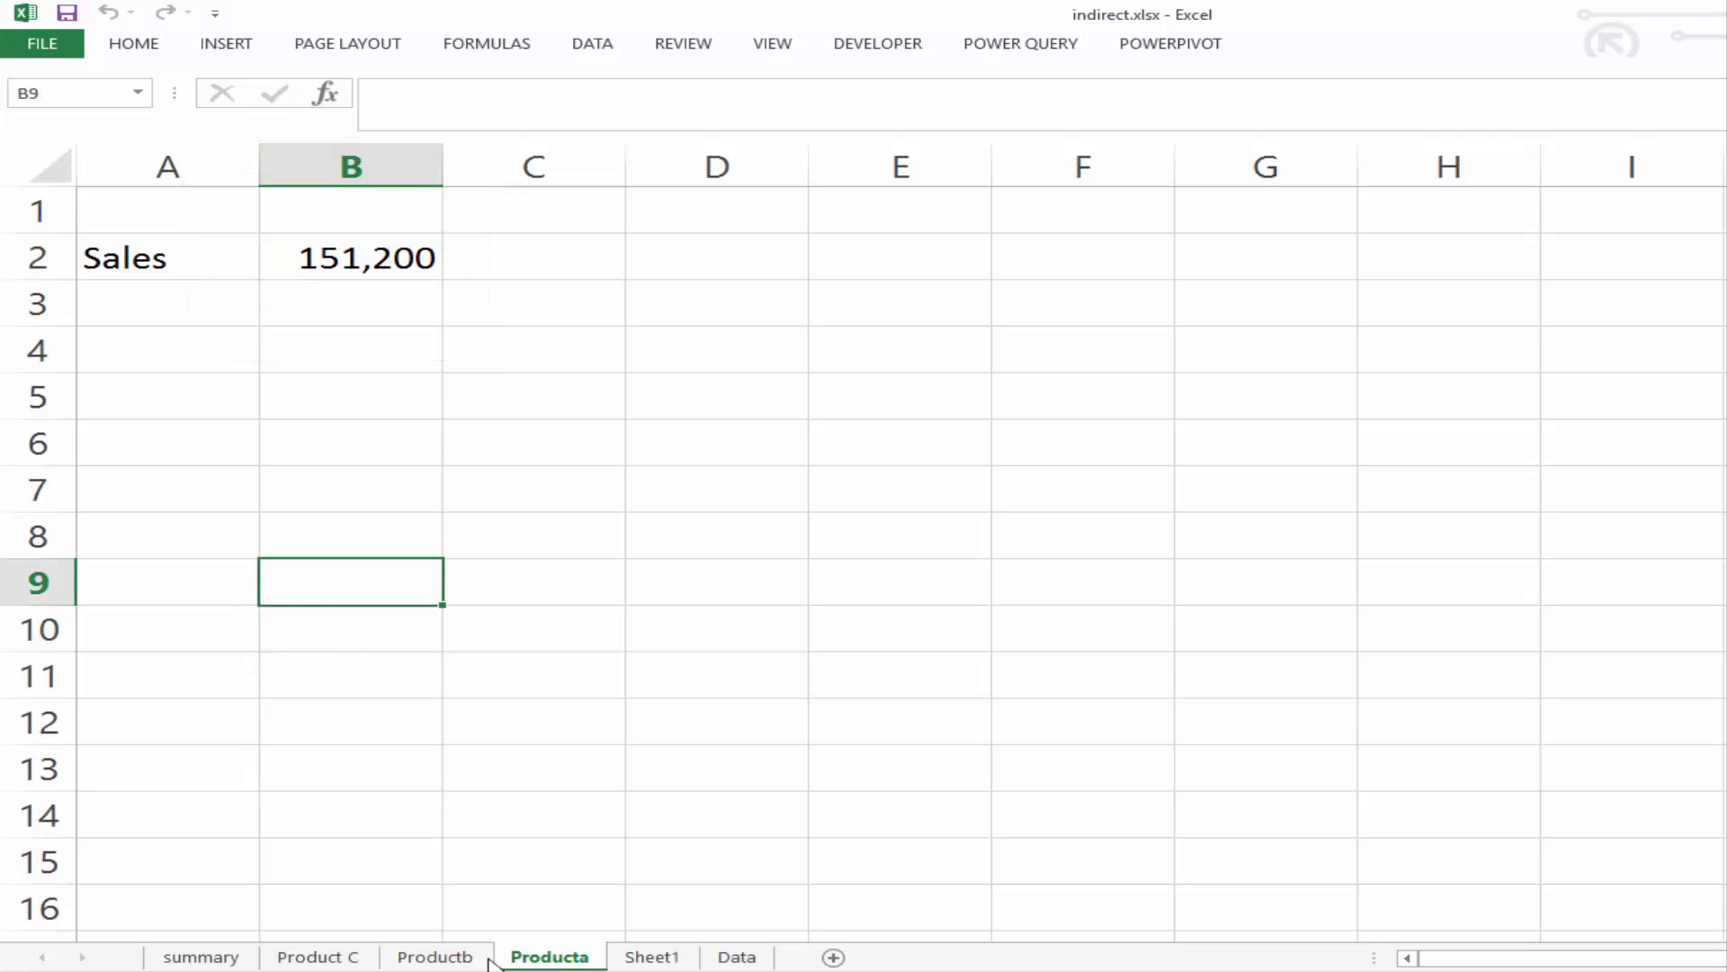
pyautogui.click(200, 956)
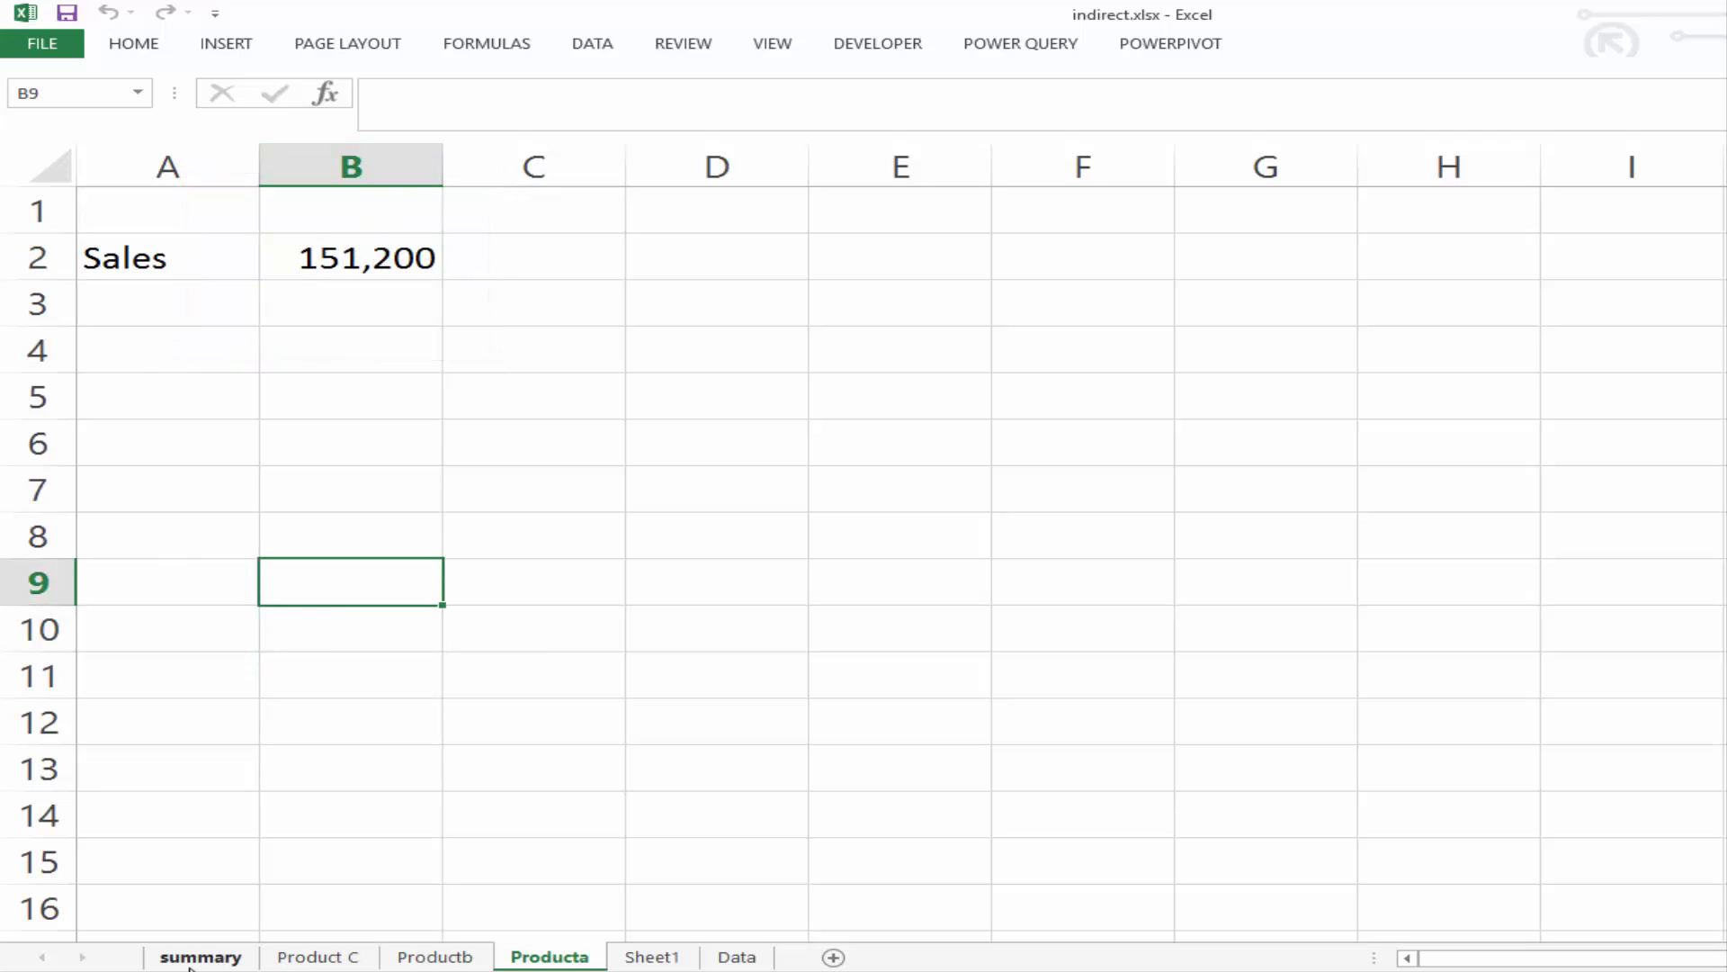
pyautogui.click(334, 210)
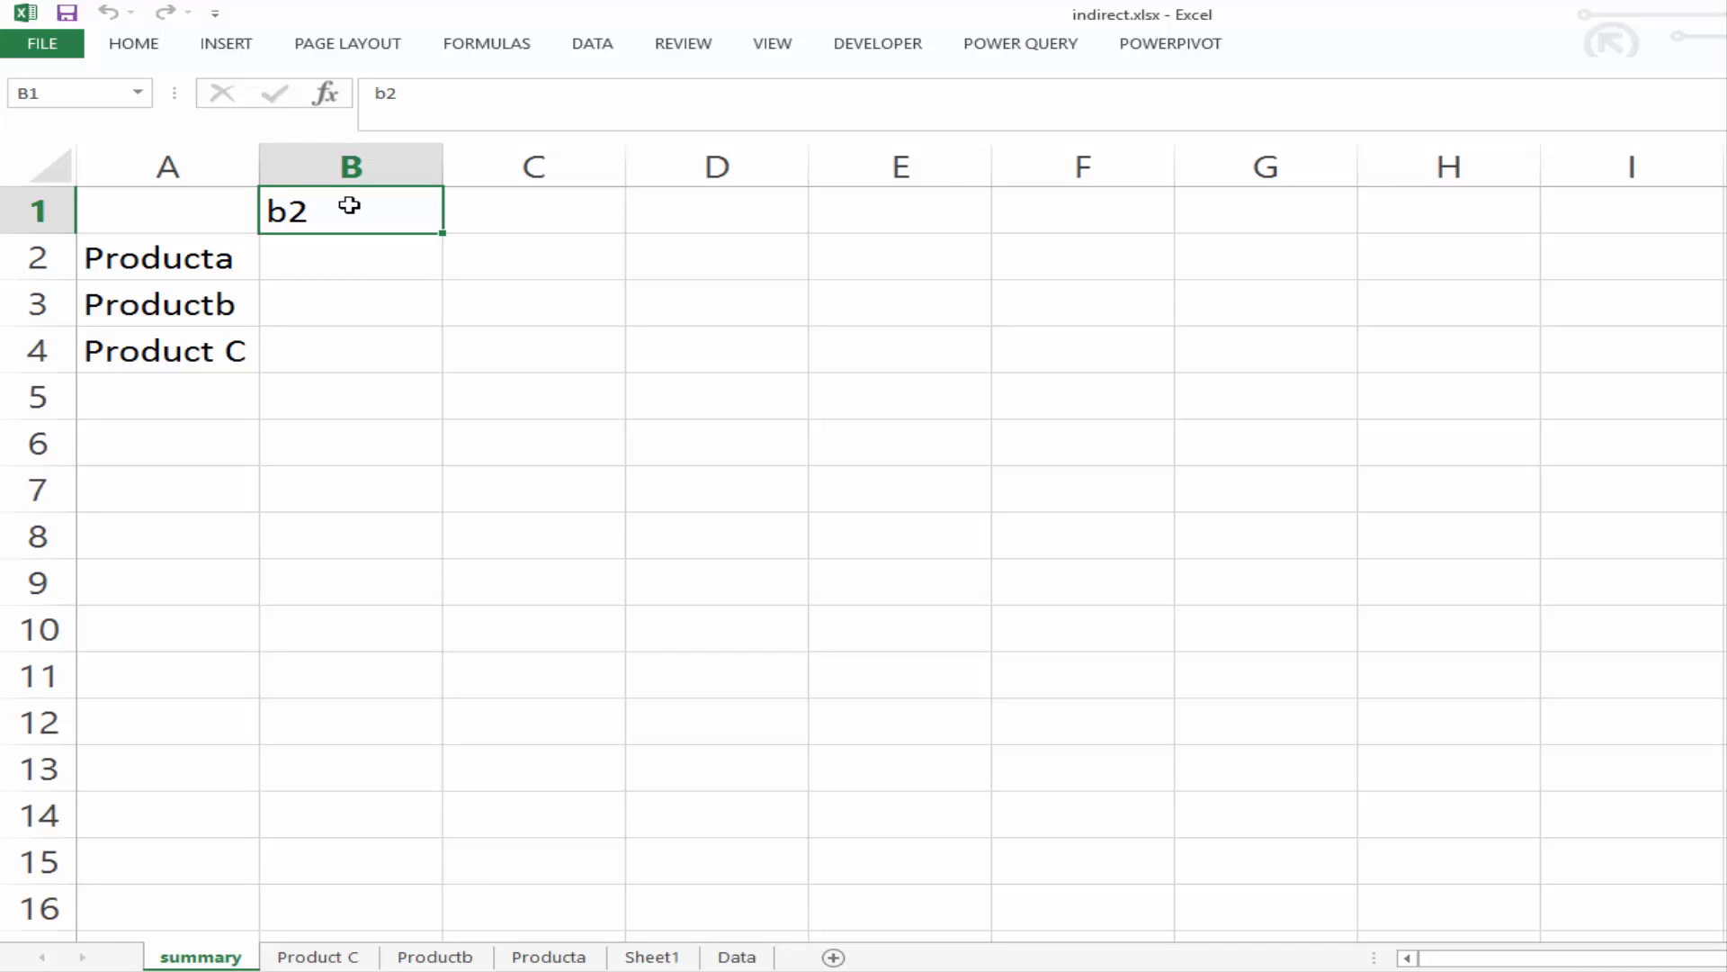
# Enter =INDIRECT(A2&"!"&B1) in B2, returning 151200
pyautogui.click(332, 266)
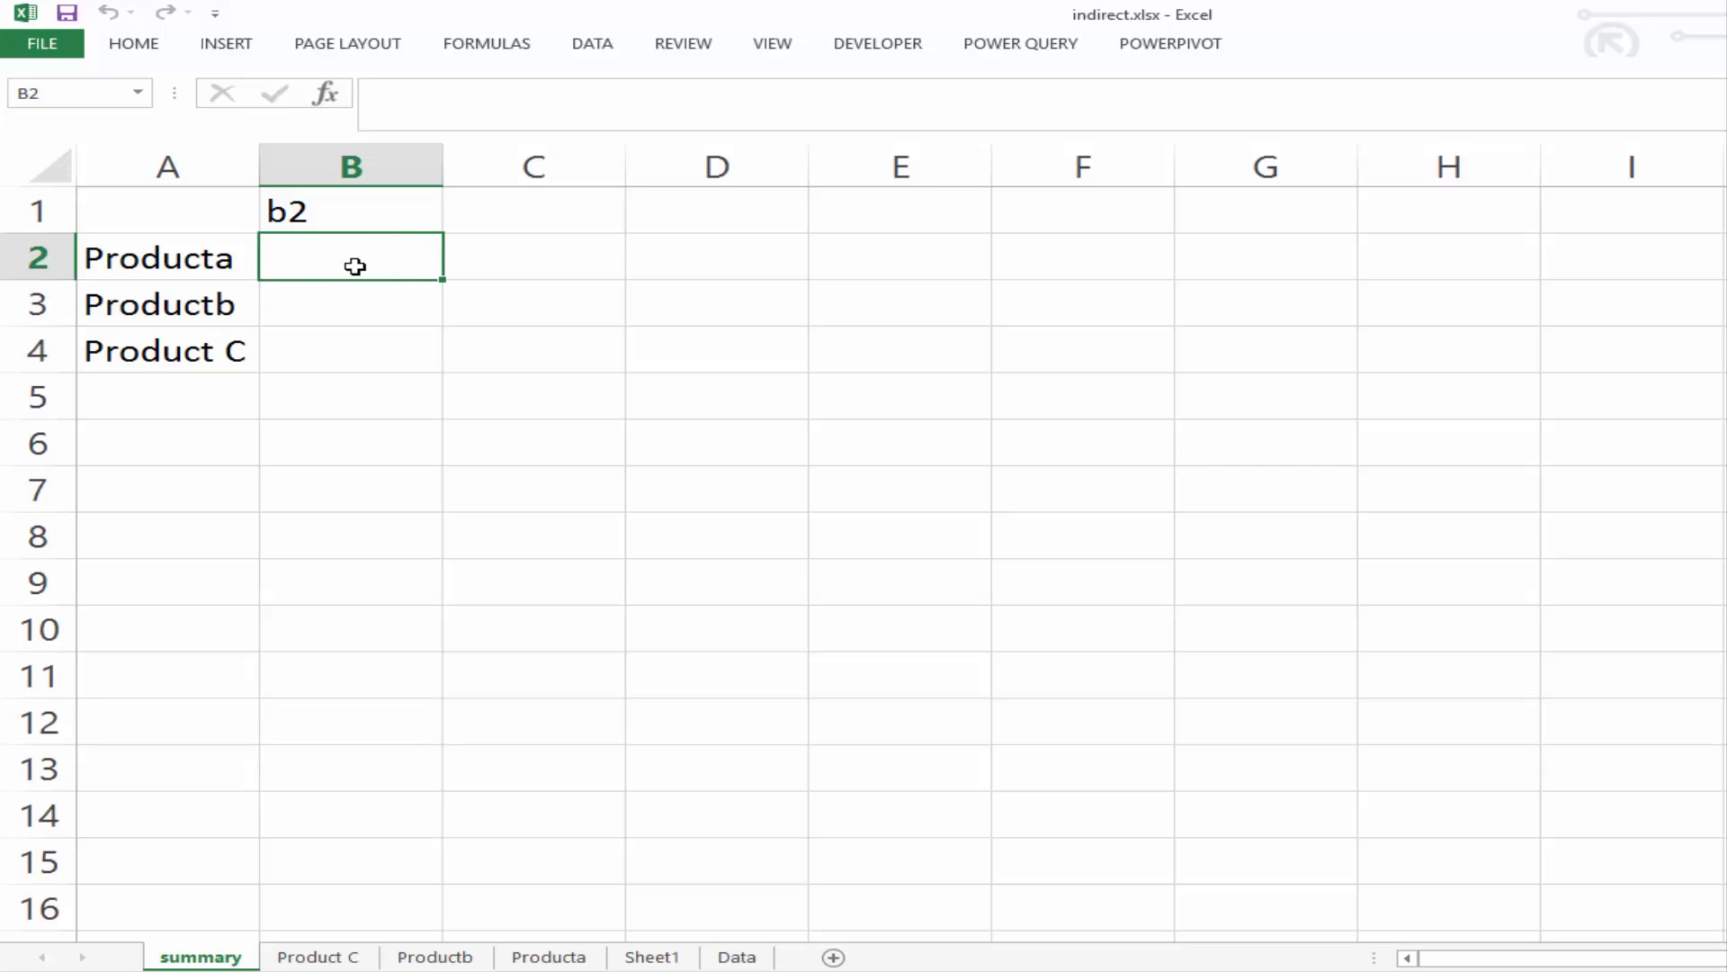
pyautogui.write('=id')
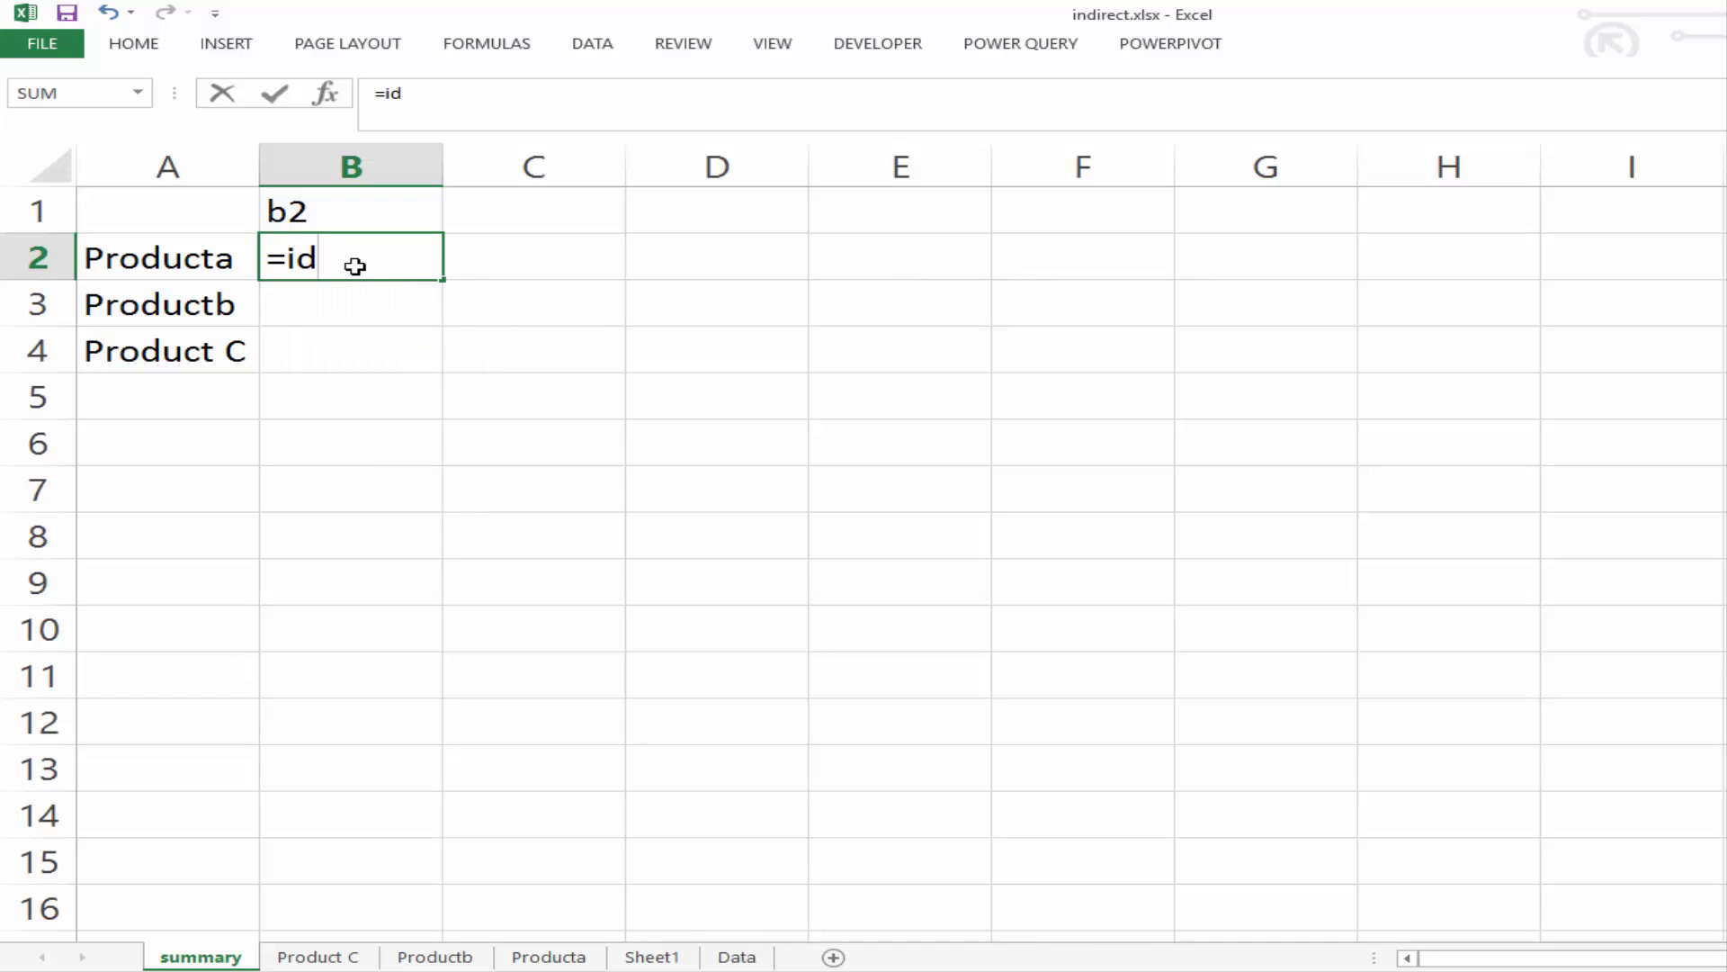
pyautogui.press('BackSpace')
pyautogui.write('nd')
pyautogui.doubleClick(381, 304)
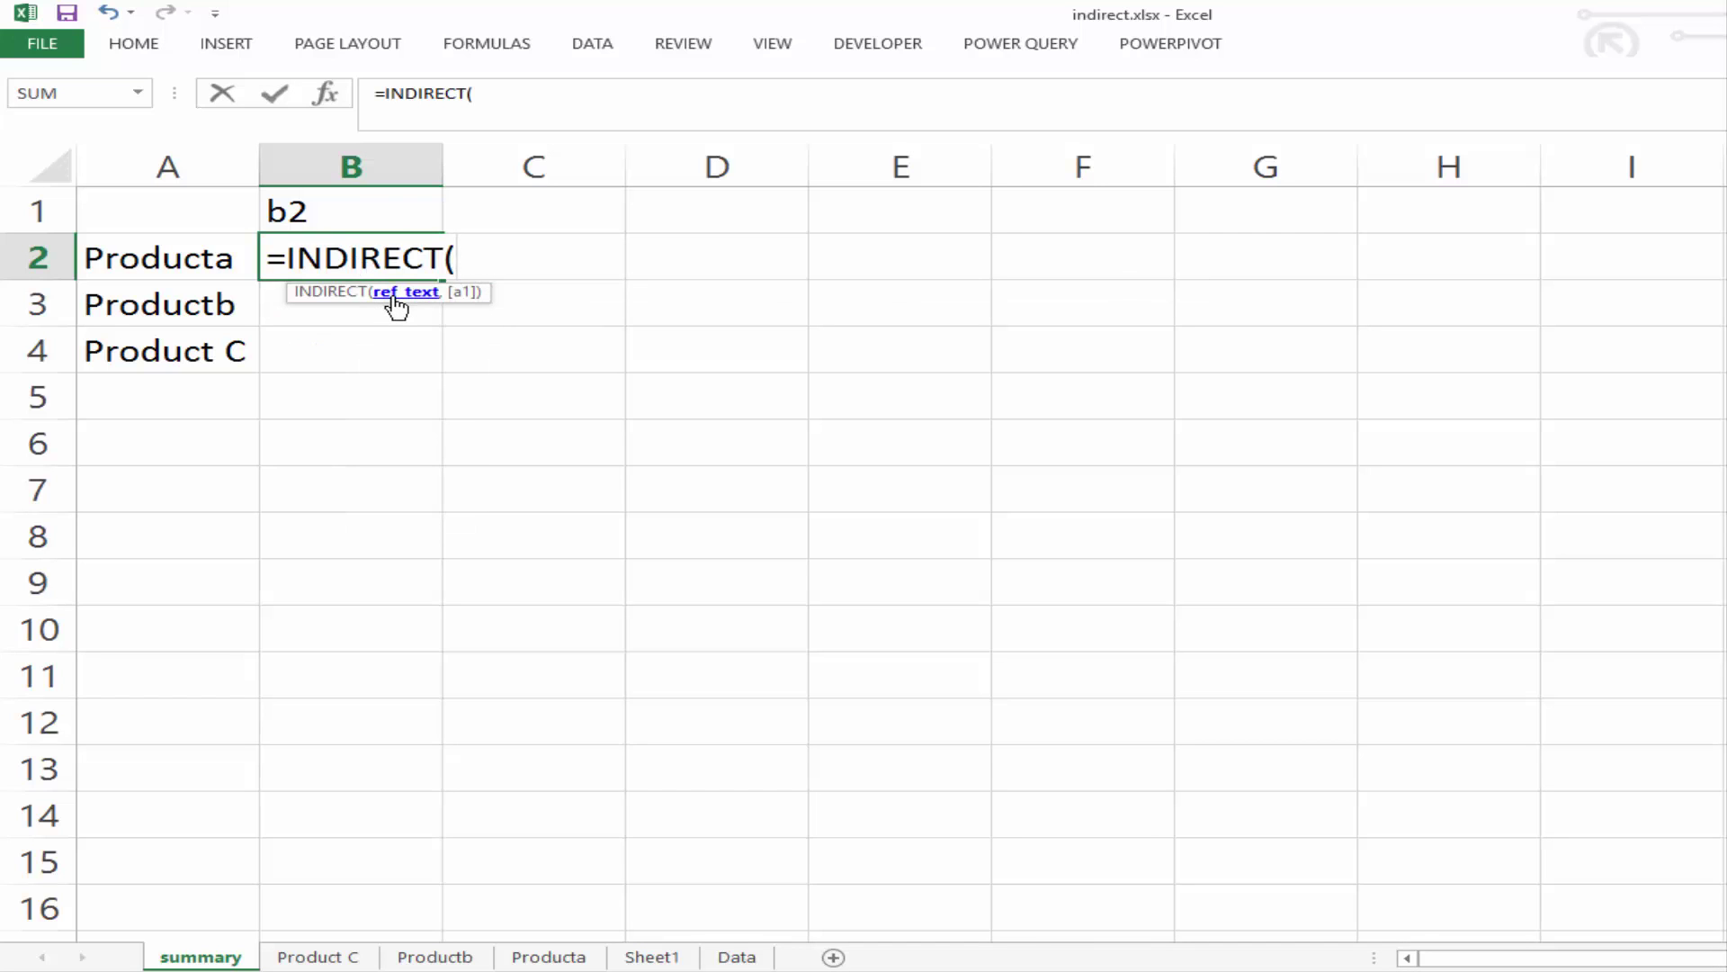
pyautogui.click(200, 258)
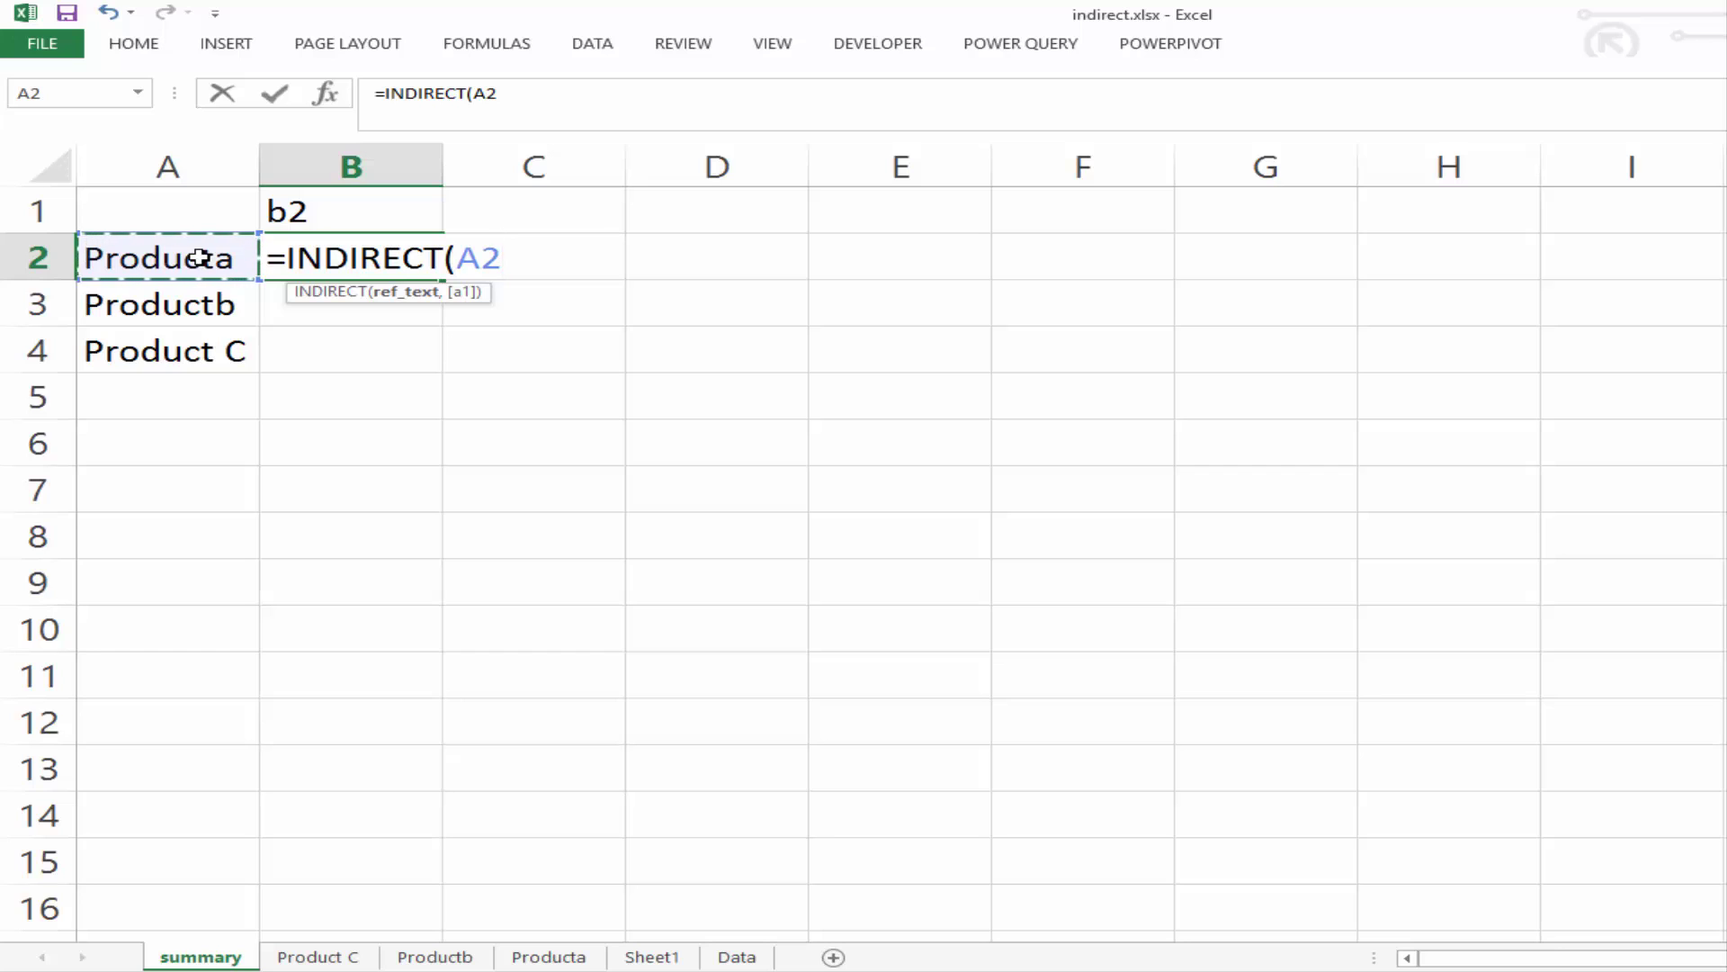
pyautogui.write('&')
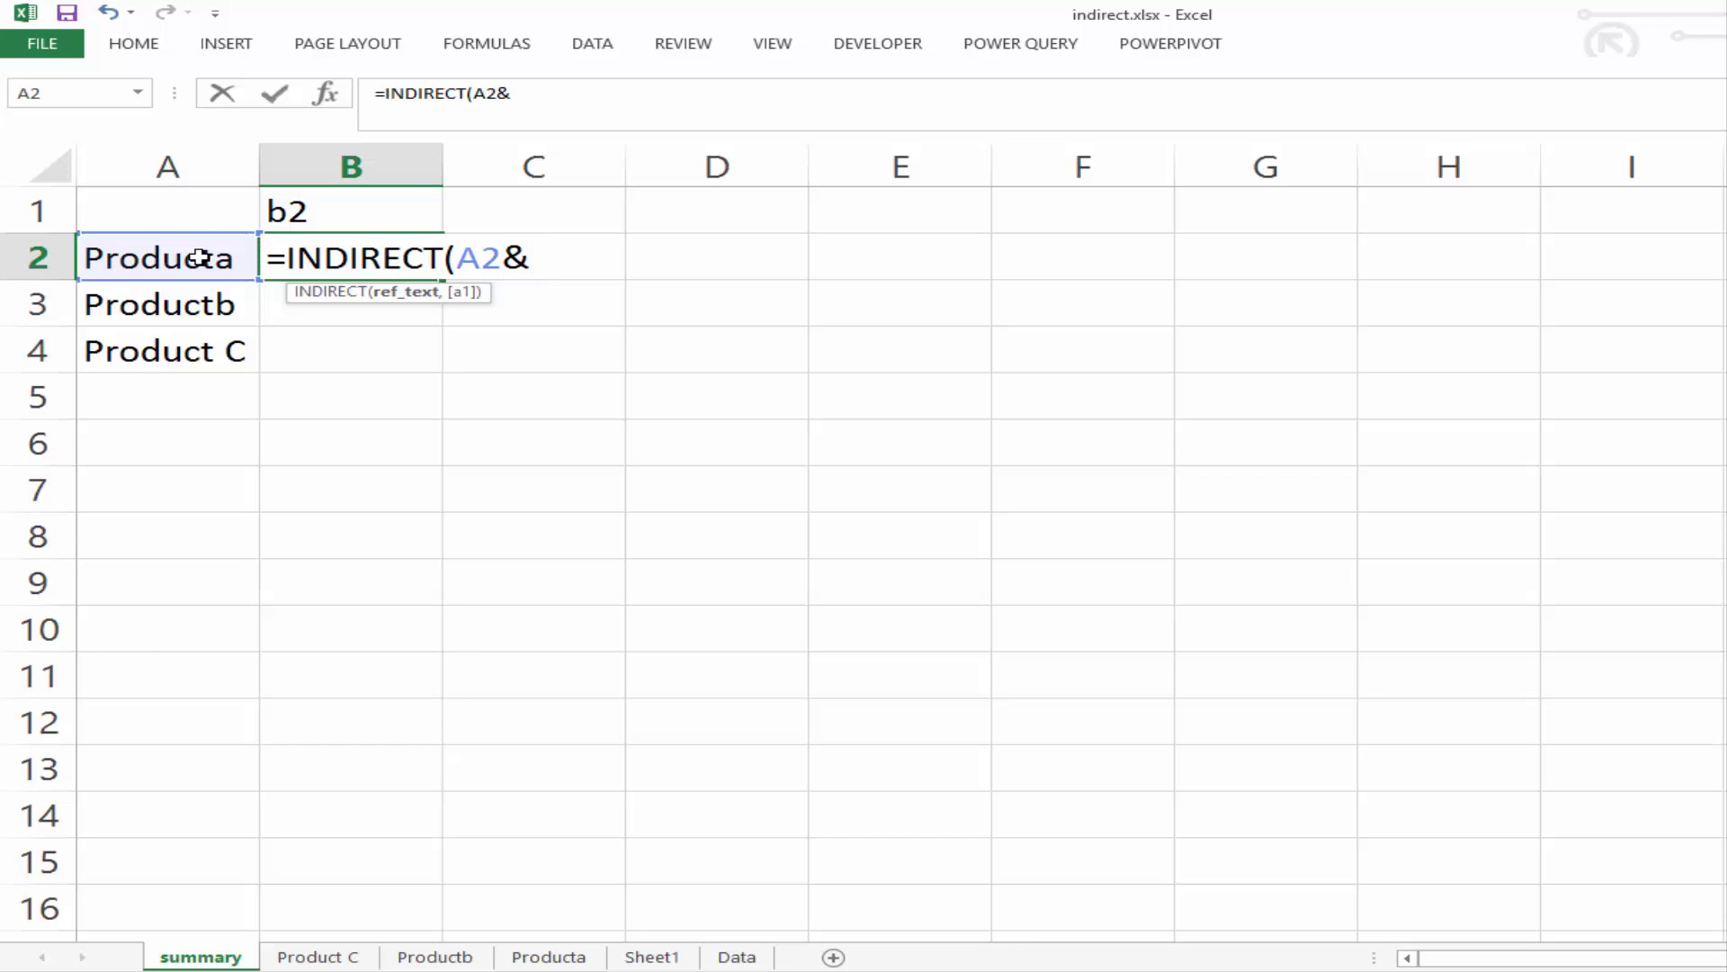
pyautogui.write('"!"&')
pyautogui.click(335, 209)
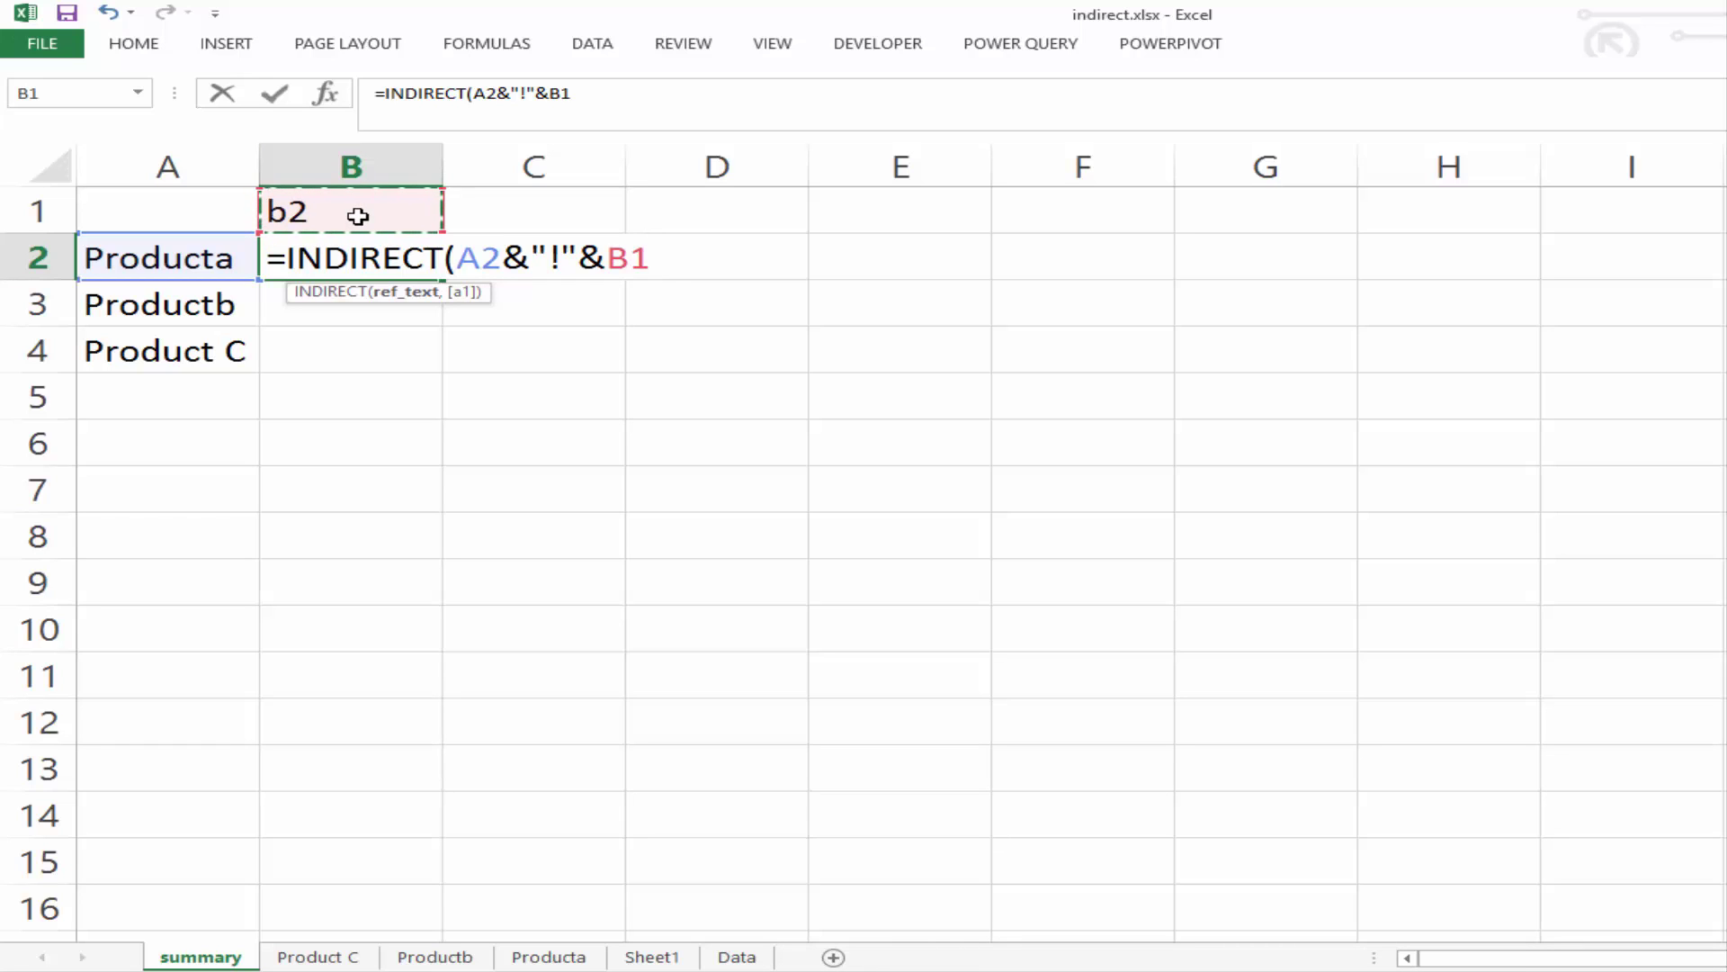
pyautogui.write(')')
pyautogui.press('Return')
# Check B2's 151200 result against the Producta sheet
pyautogui.click(335, 257)
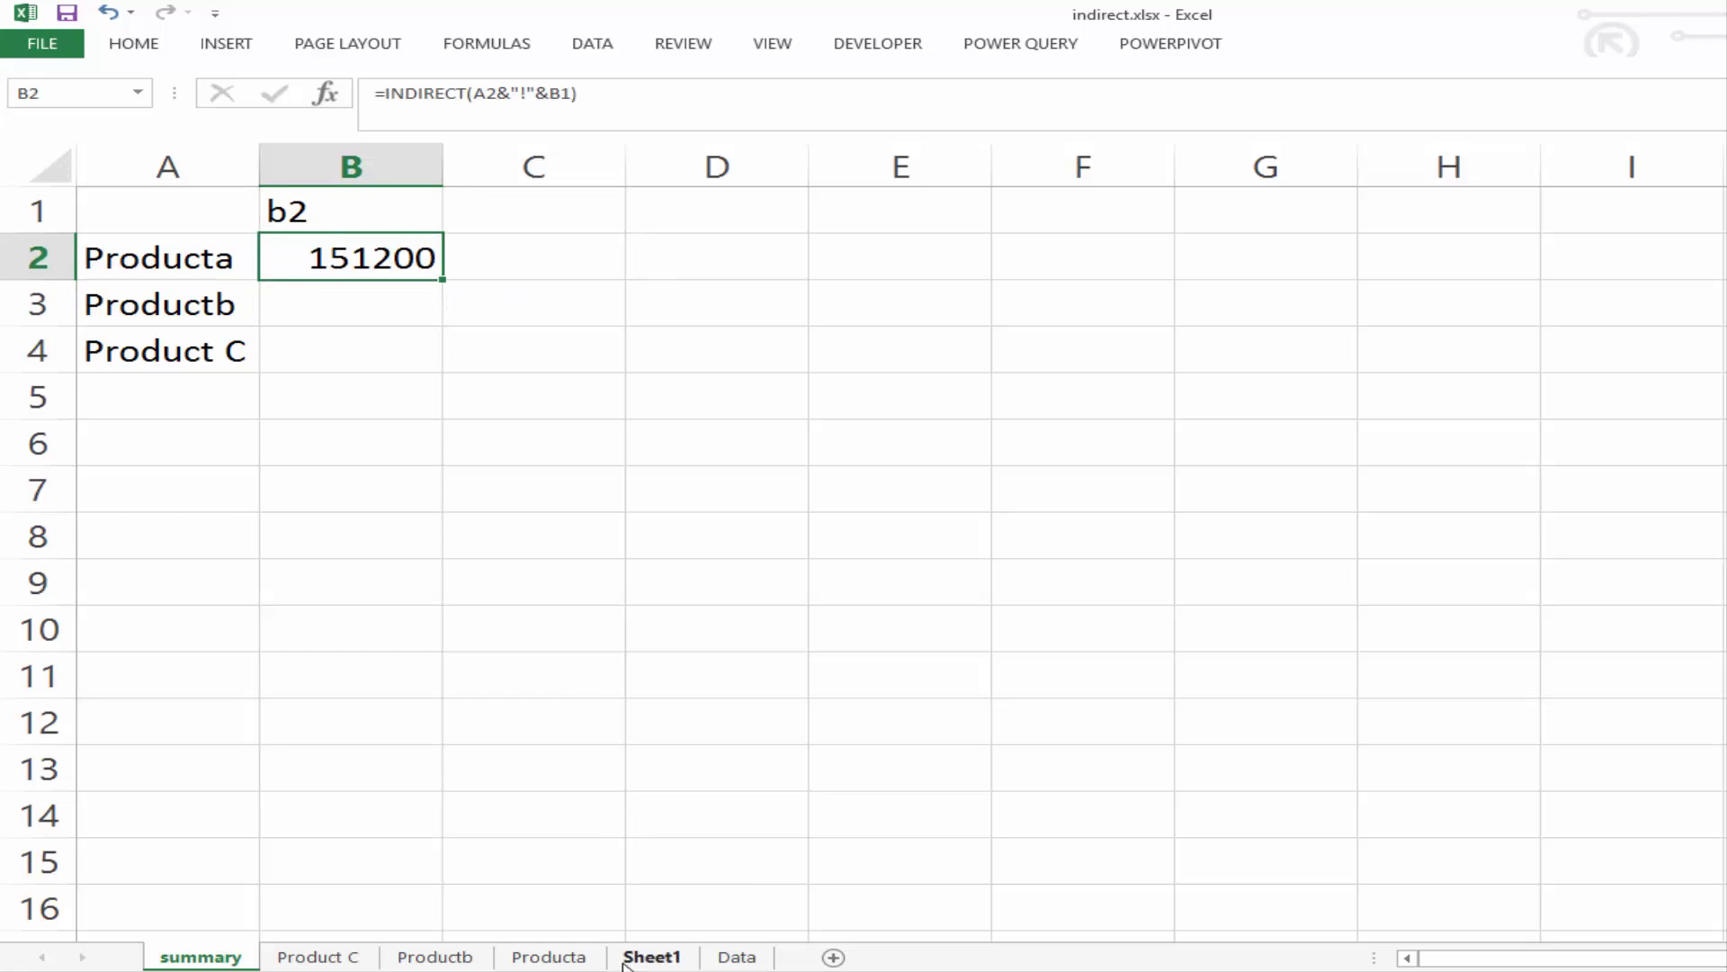
pyautogui.click(550, 958)
pyautogui.click(200, 957)
# Anchor B1 as $B$1 in B2's formula and fill it down to B4
pyautogui.click(563, 93)
pyautogui.press('F4')
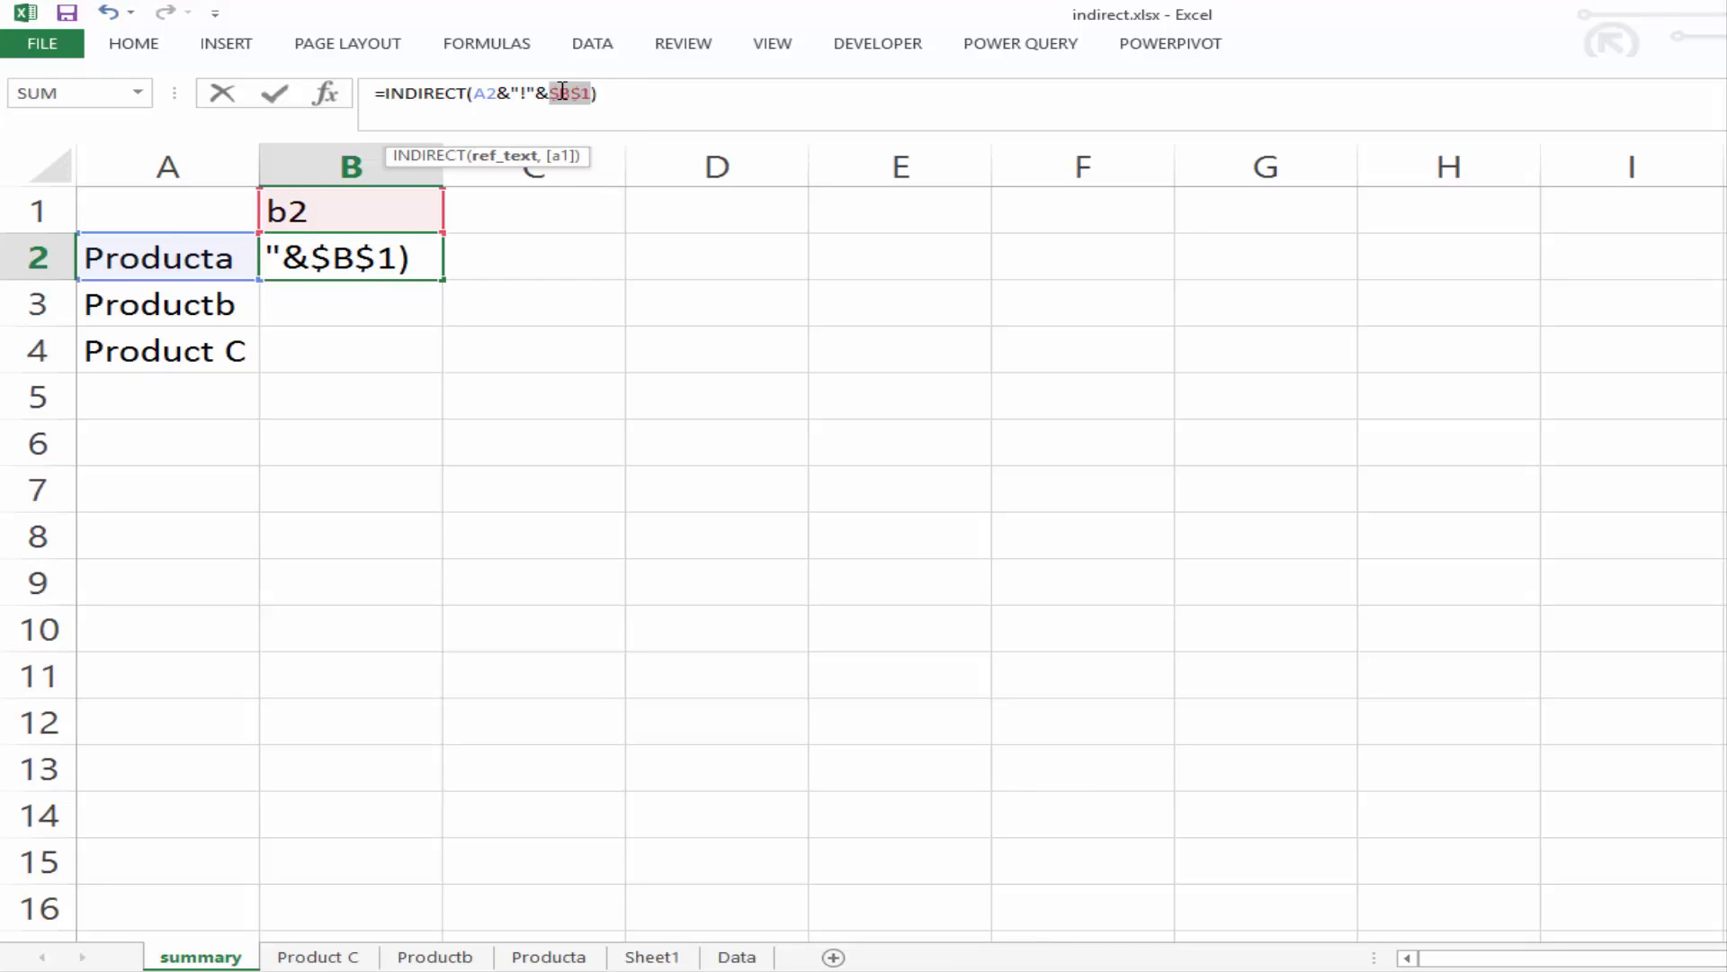
pyautogui.press('Return')
pyautogui.click(437, 272)
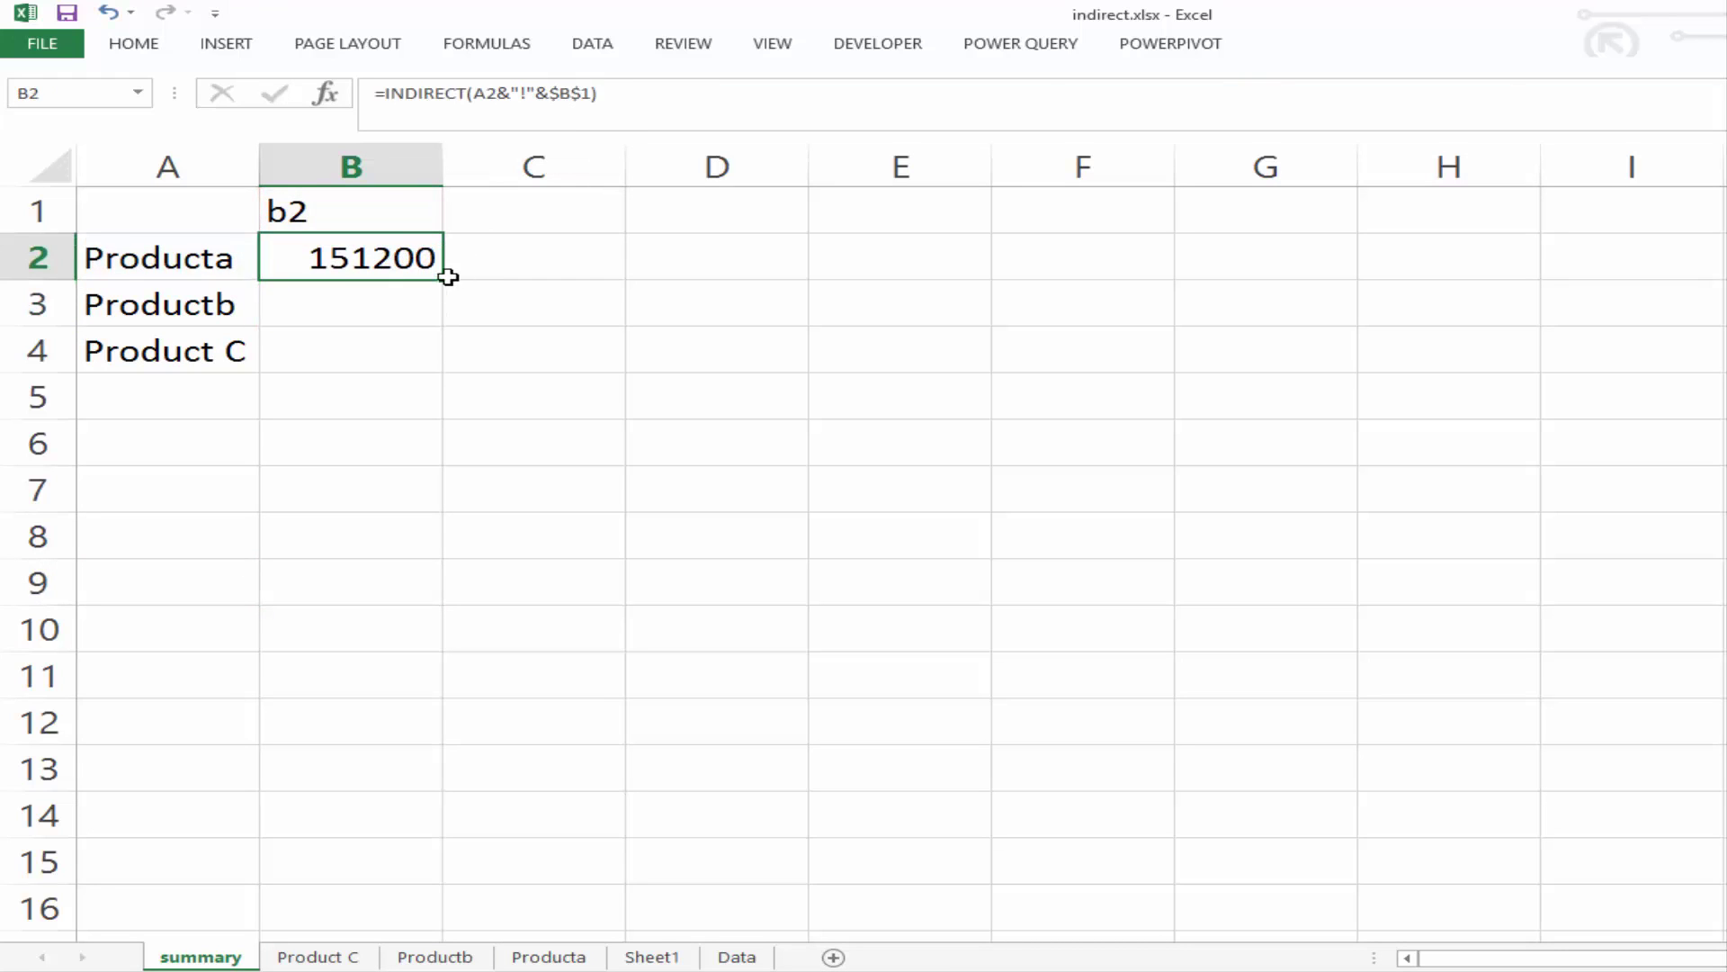
pyautogui.moveTo(440, 278); pyautogui.dragTo(423, 367)
# Inspect the filled results: 162549 for Productb and #REF! in B4 for Product C
pyautogui.click(169, 308)
pyautogui.click(183, 349)
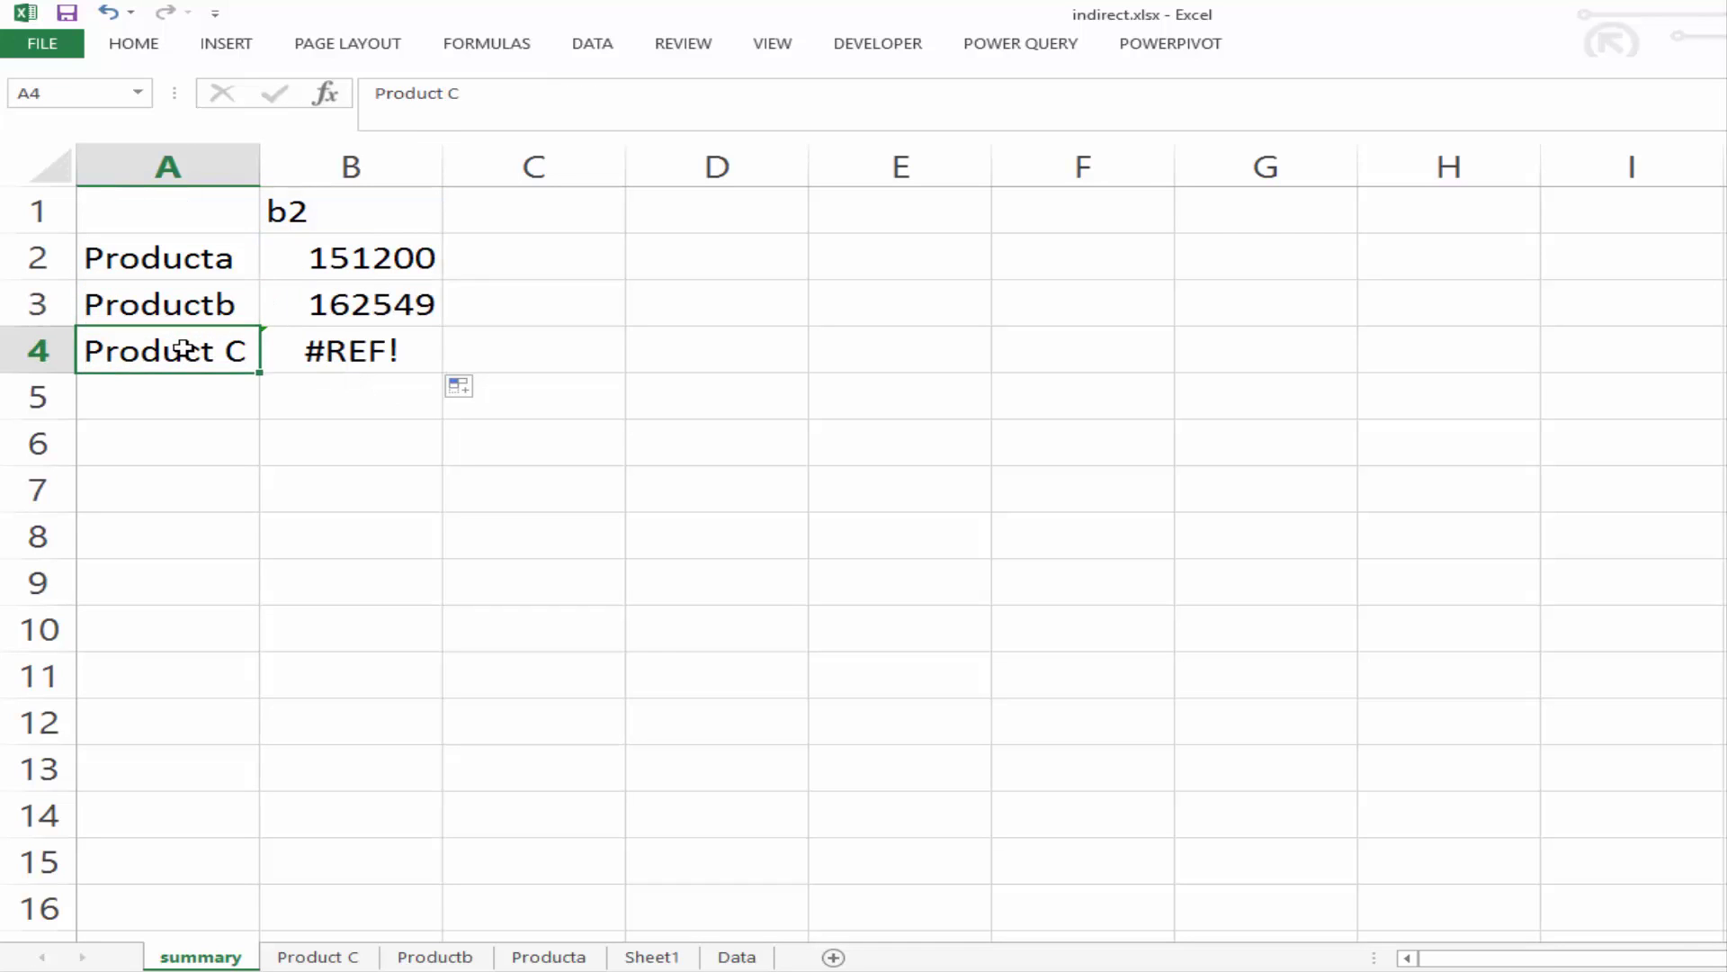
pyautogui.click(384, 346)
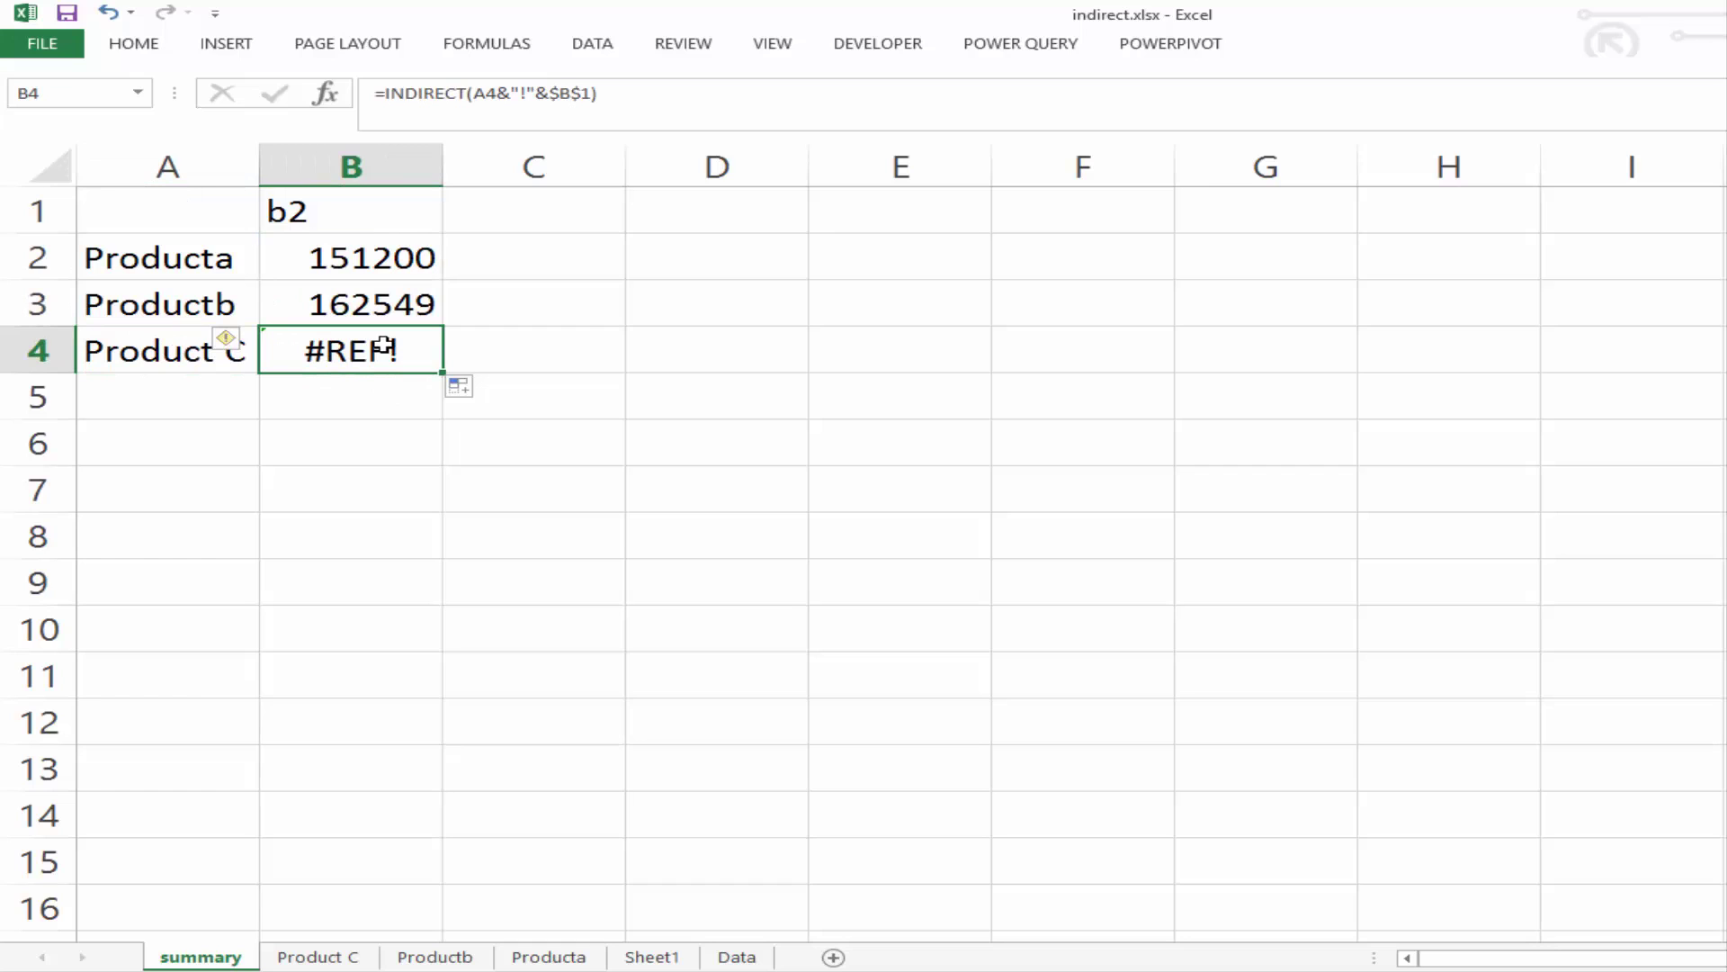
pyautogui.click(218, 394)
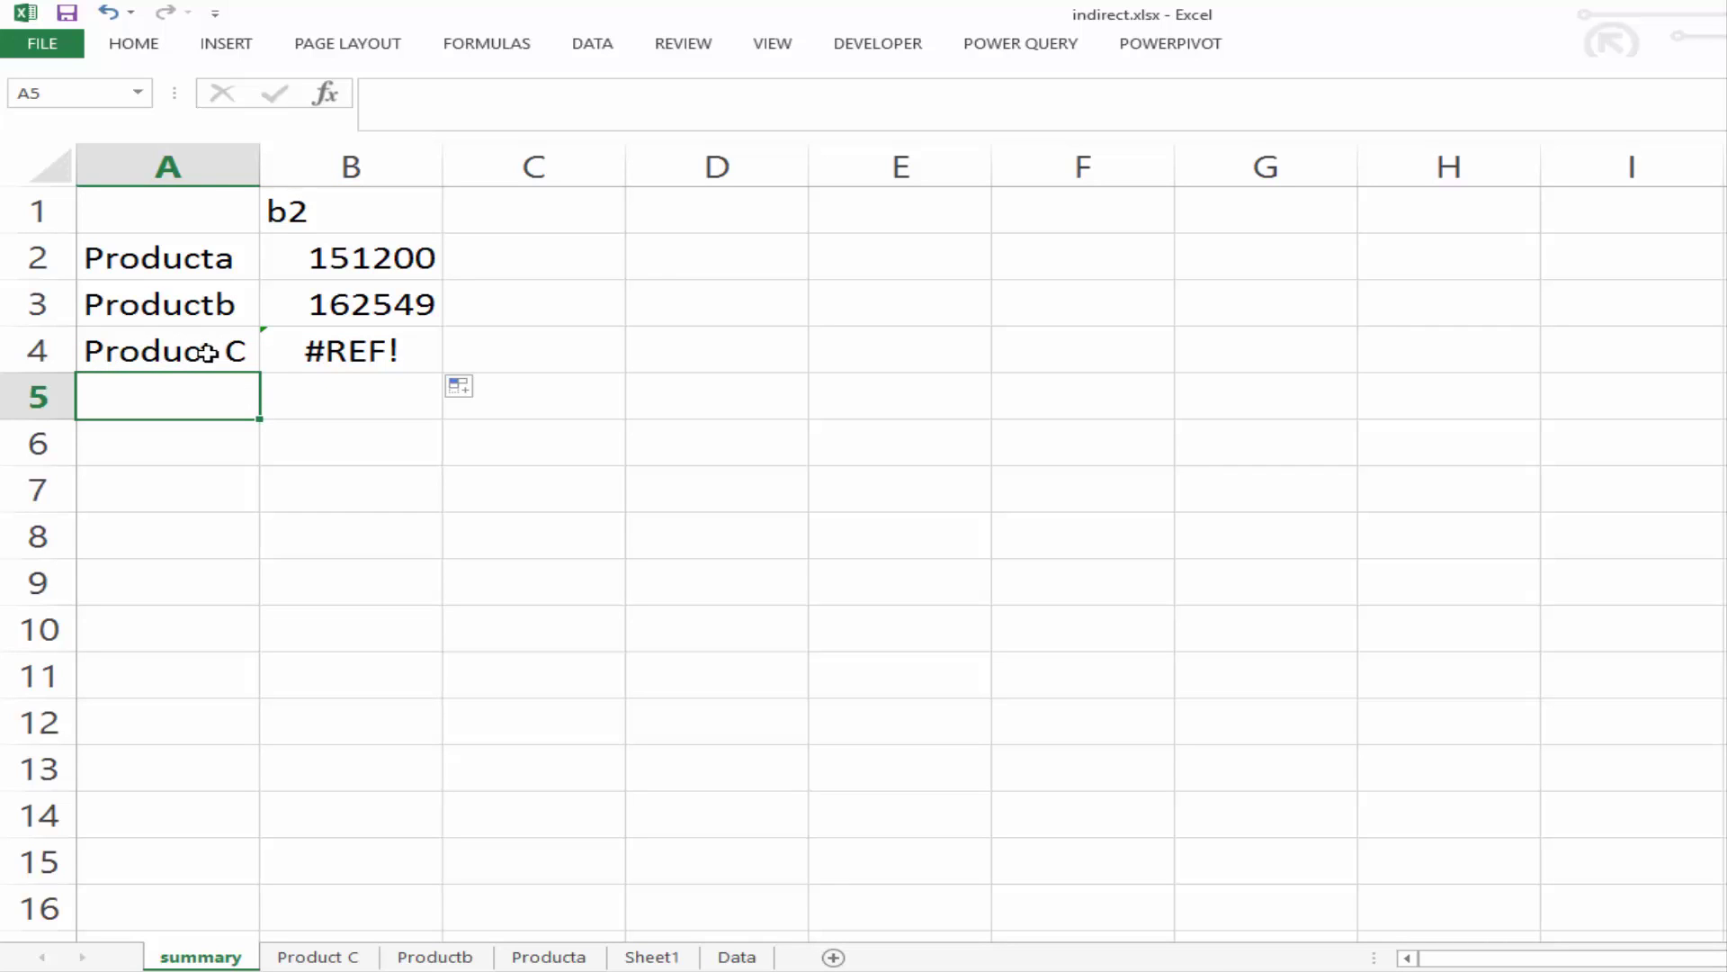
pyautogui.click(318, 352)
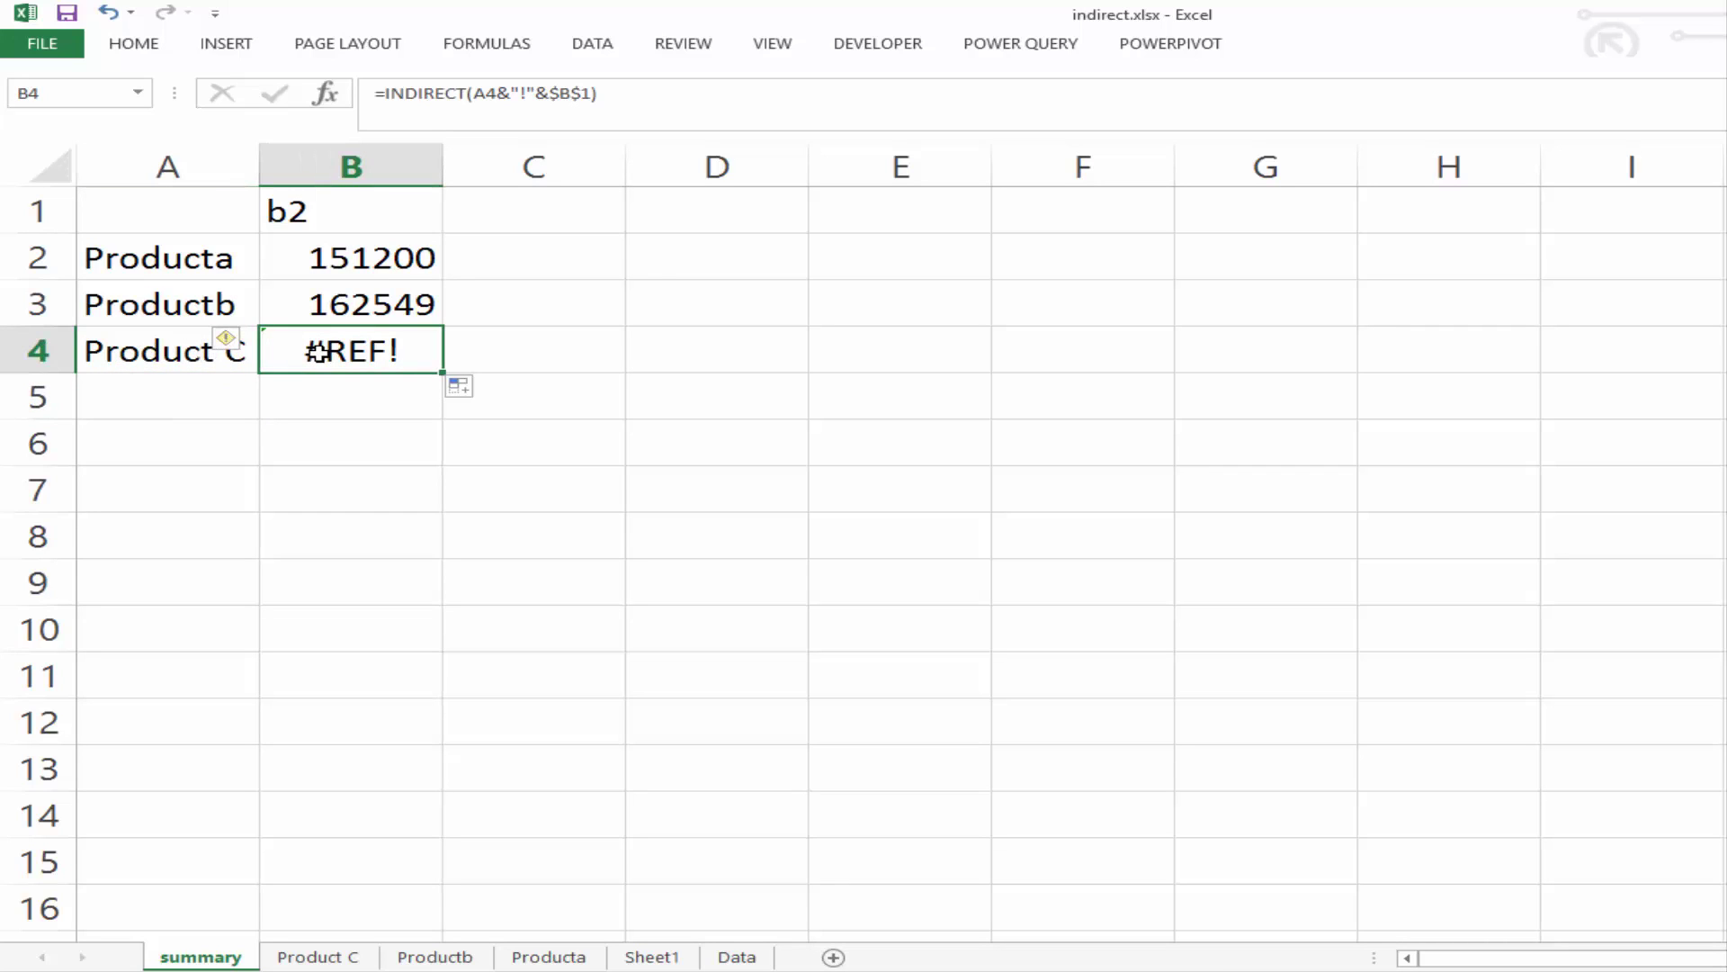
# Quote the Product C sheet name in B4's INDIRECT formula so it returns 175600, then compare with B2
pyautogui.click(486, 95)
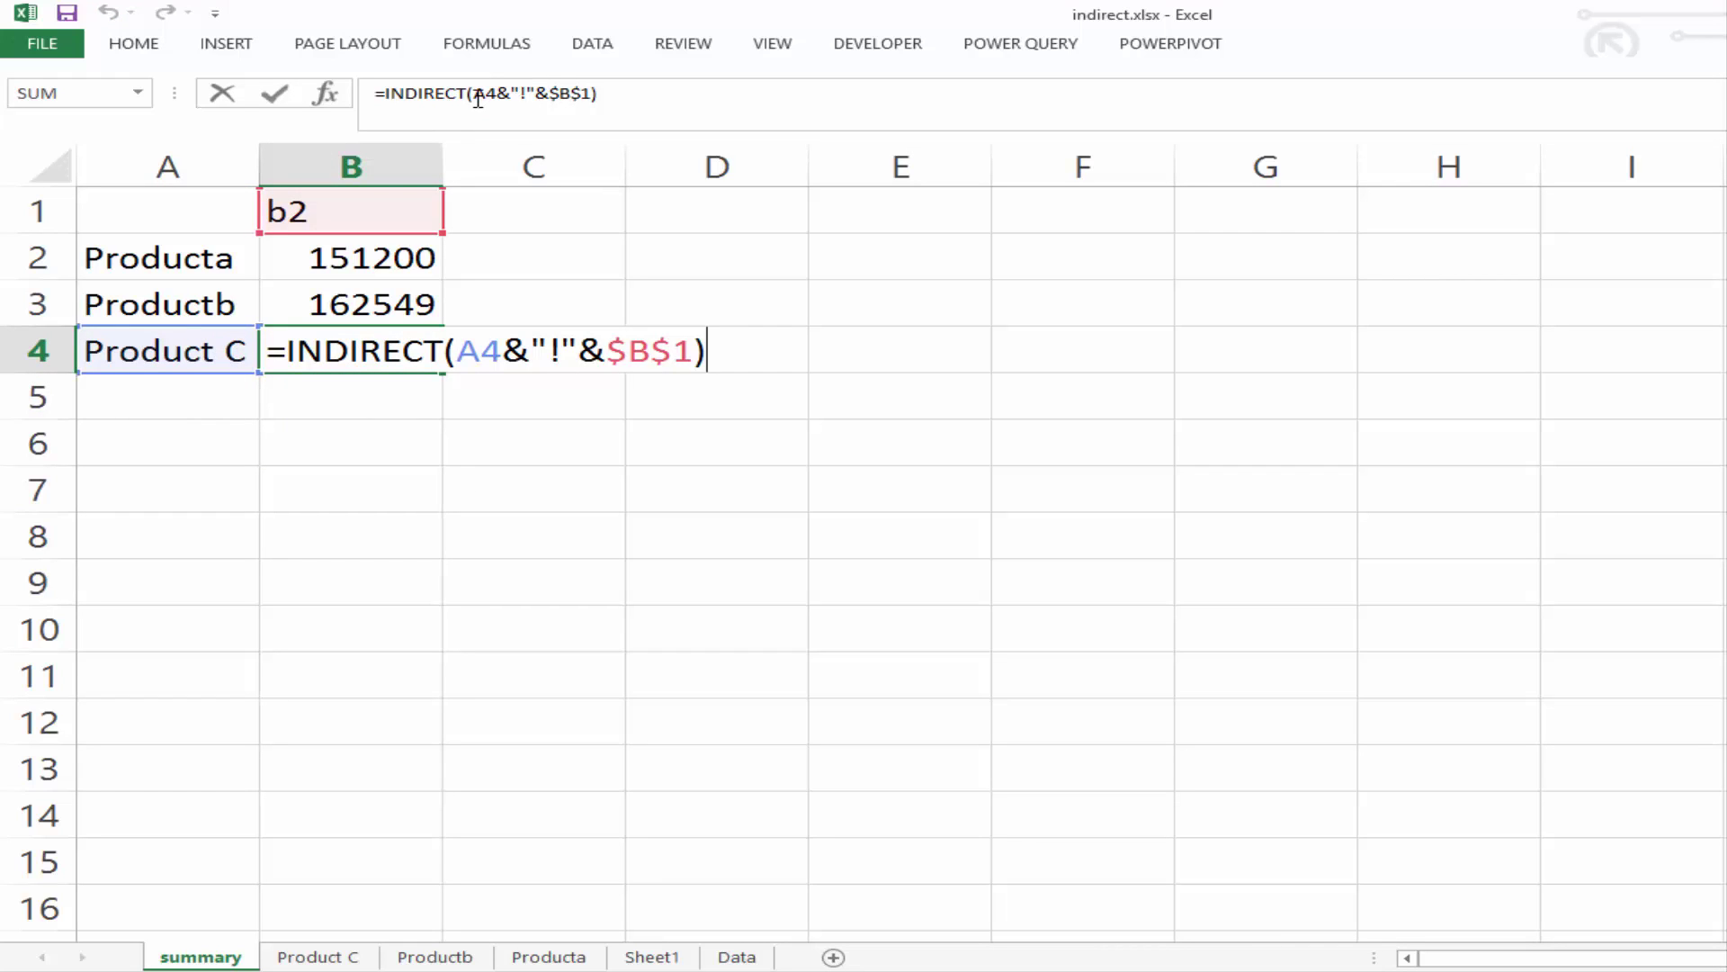
pyautogui.click(460, 349)
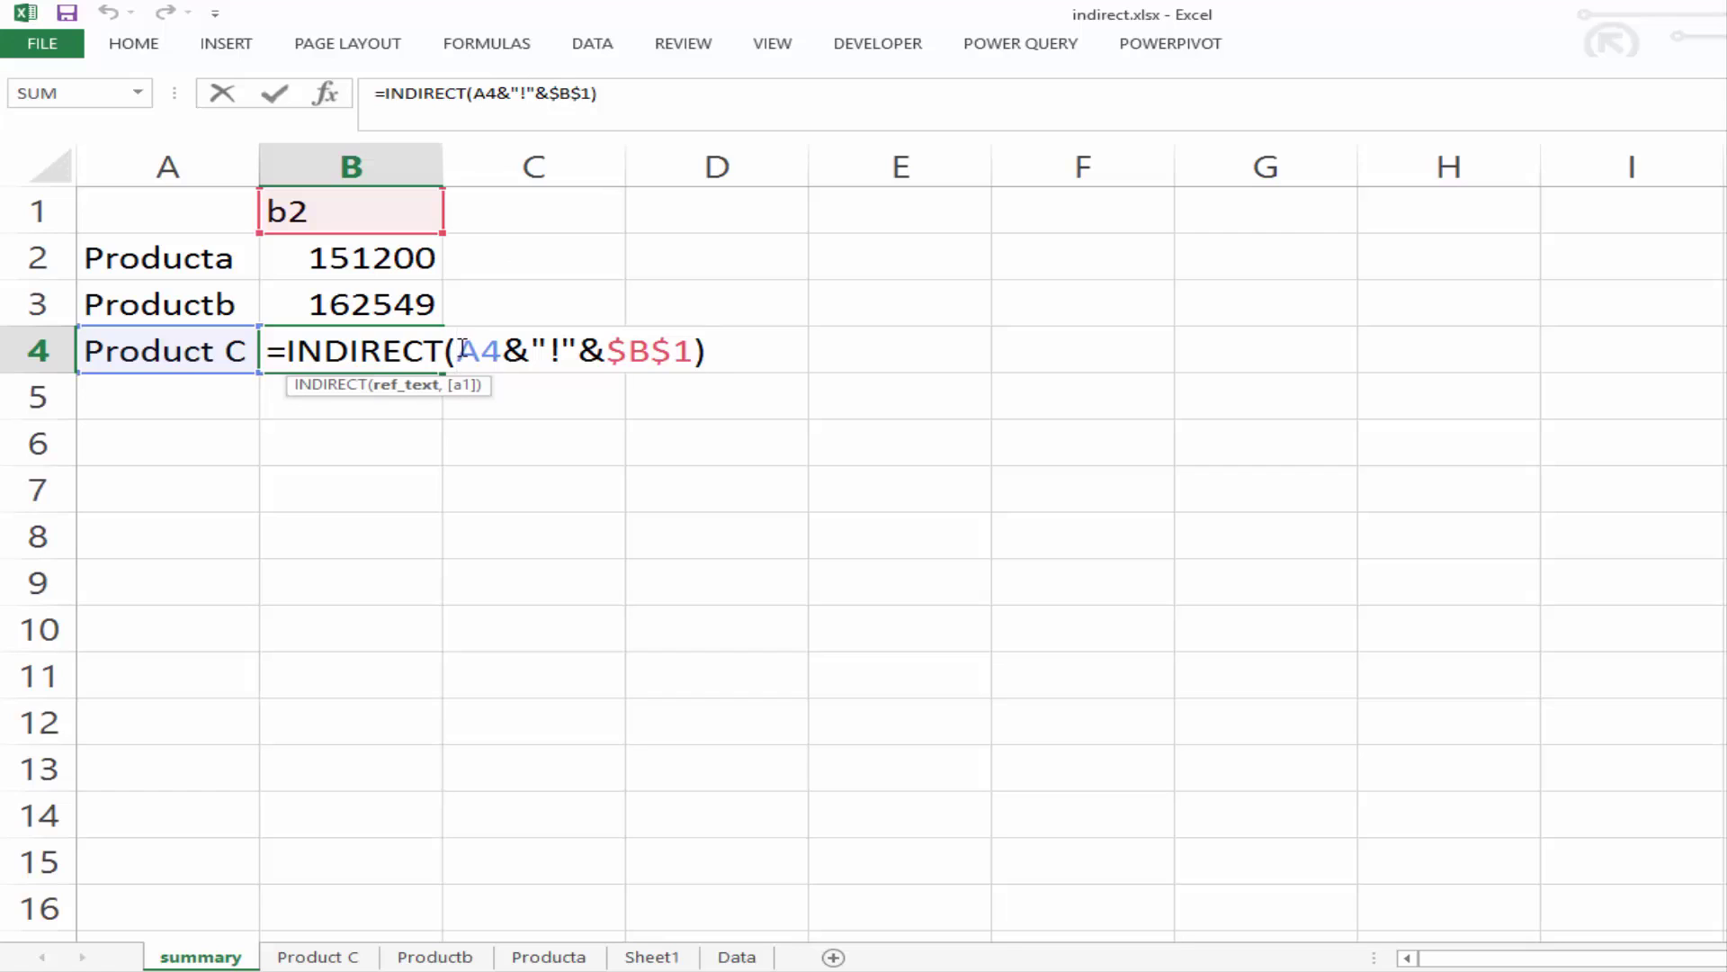
pyautogui.write('"')
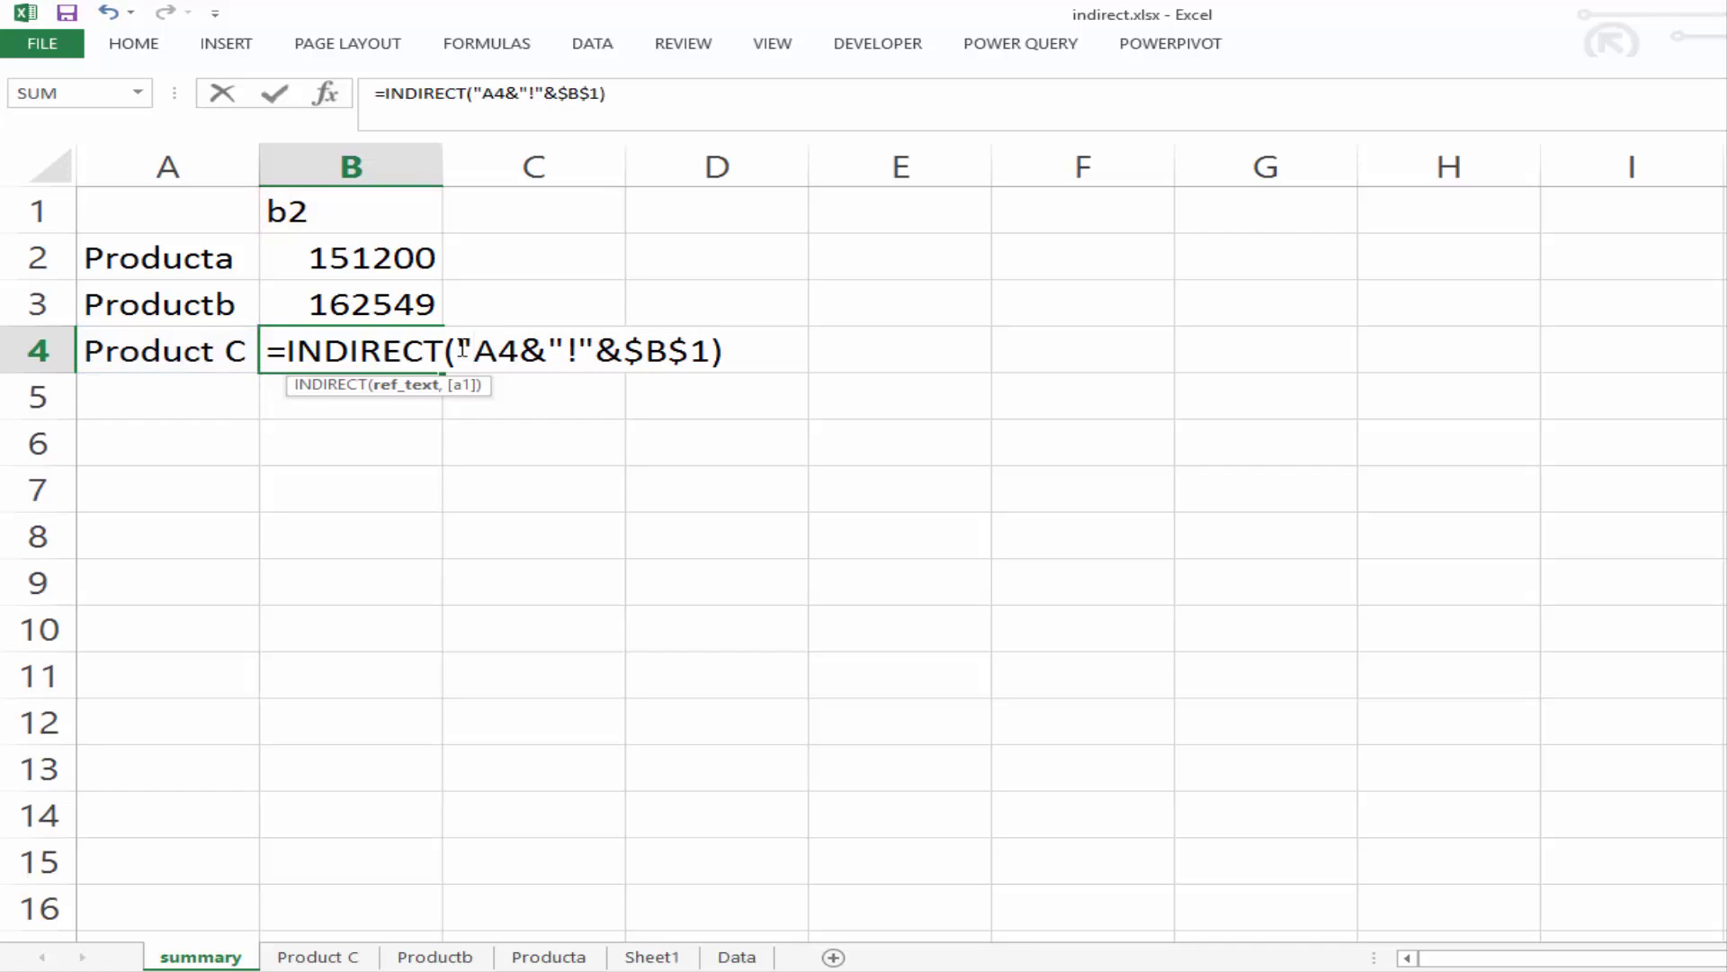
pyautogui.write(',')
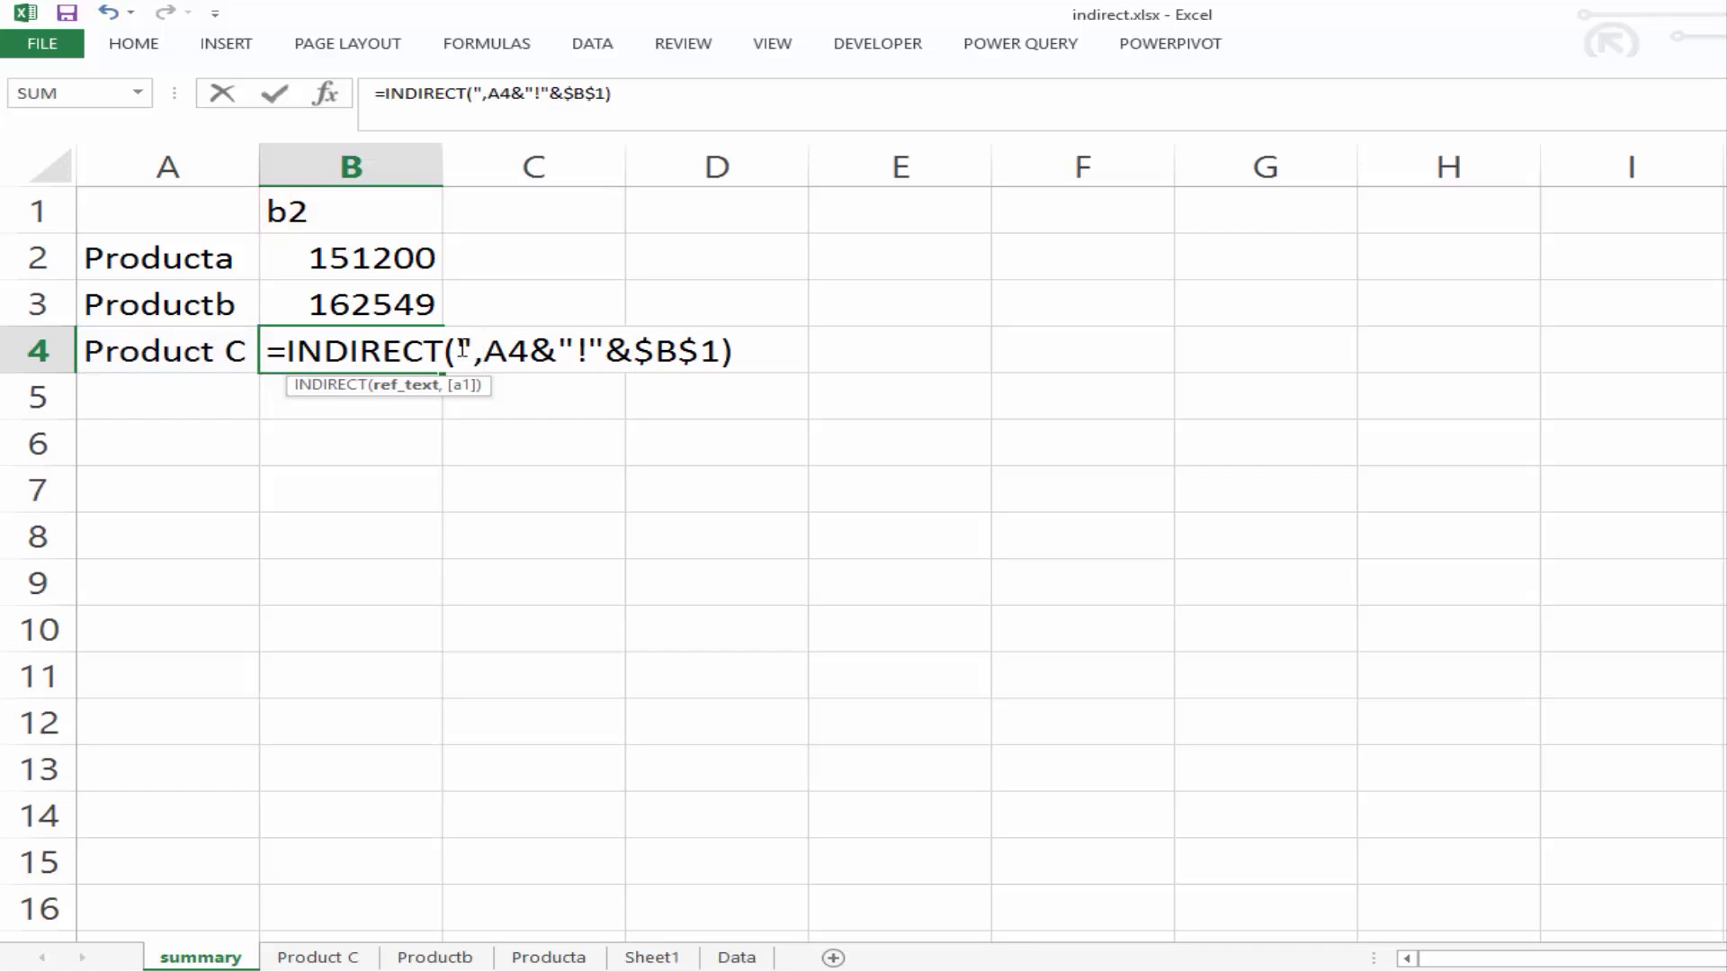
pyautogui.press('BackSpace')
pyautogui.write('""')
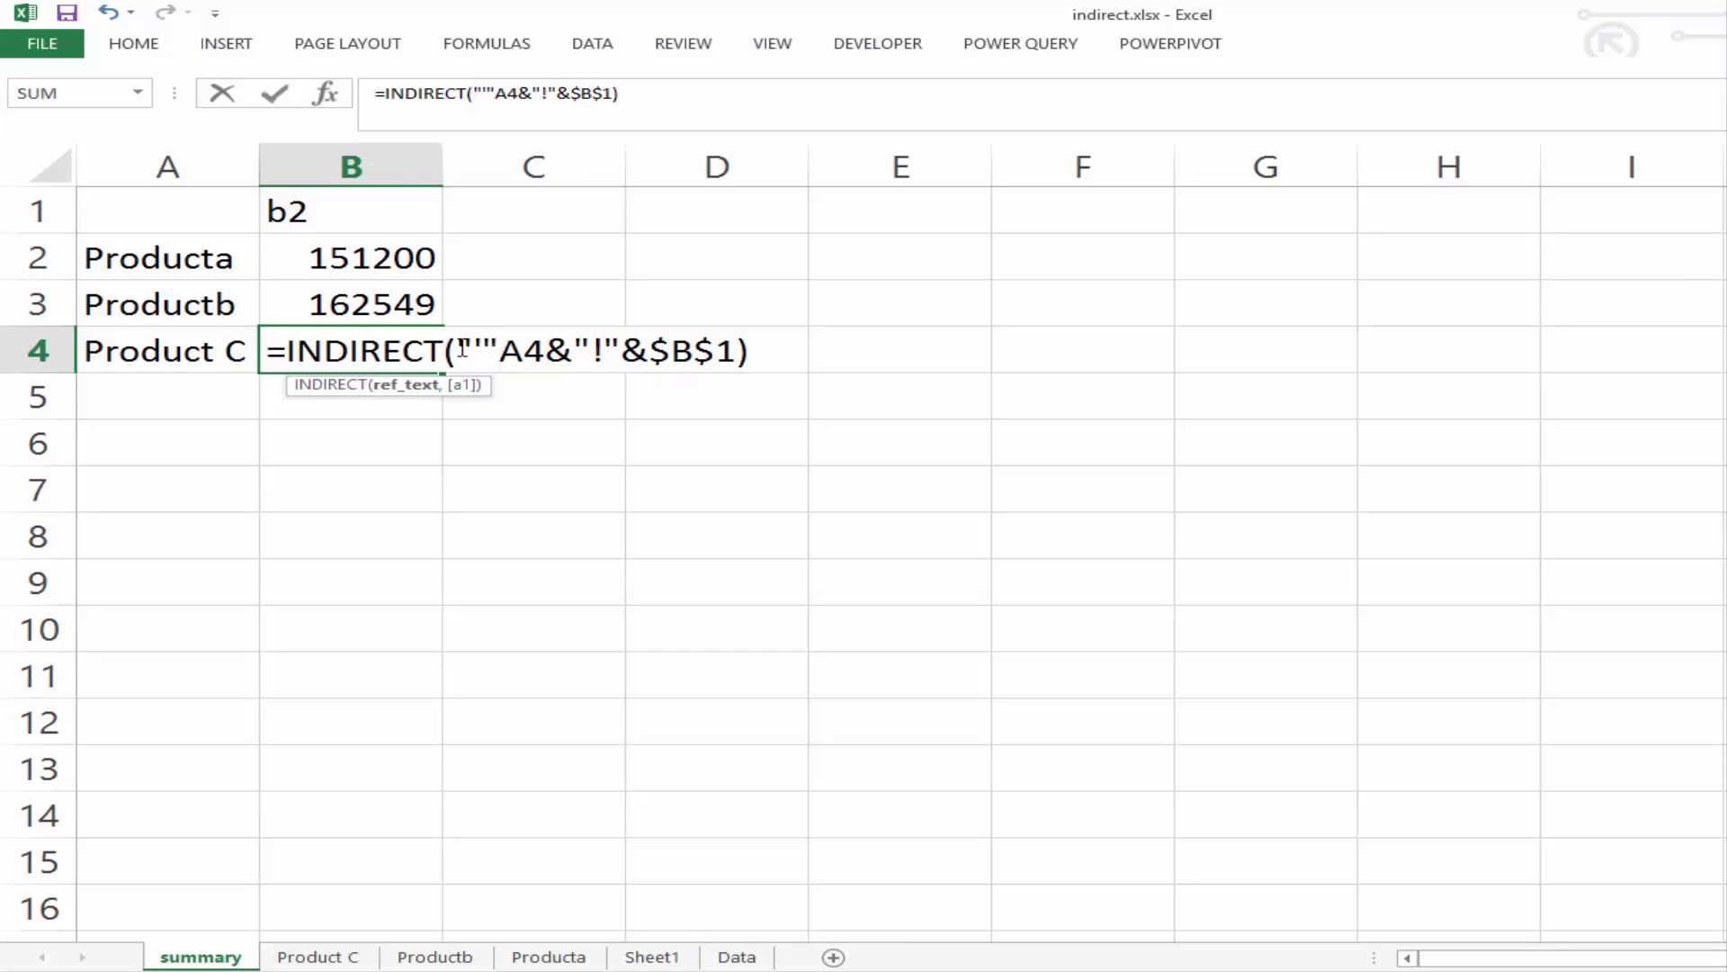
pyautogui.write('&A4&')
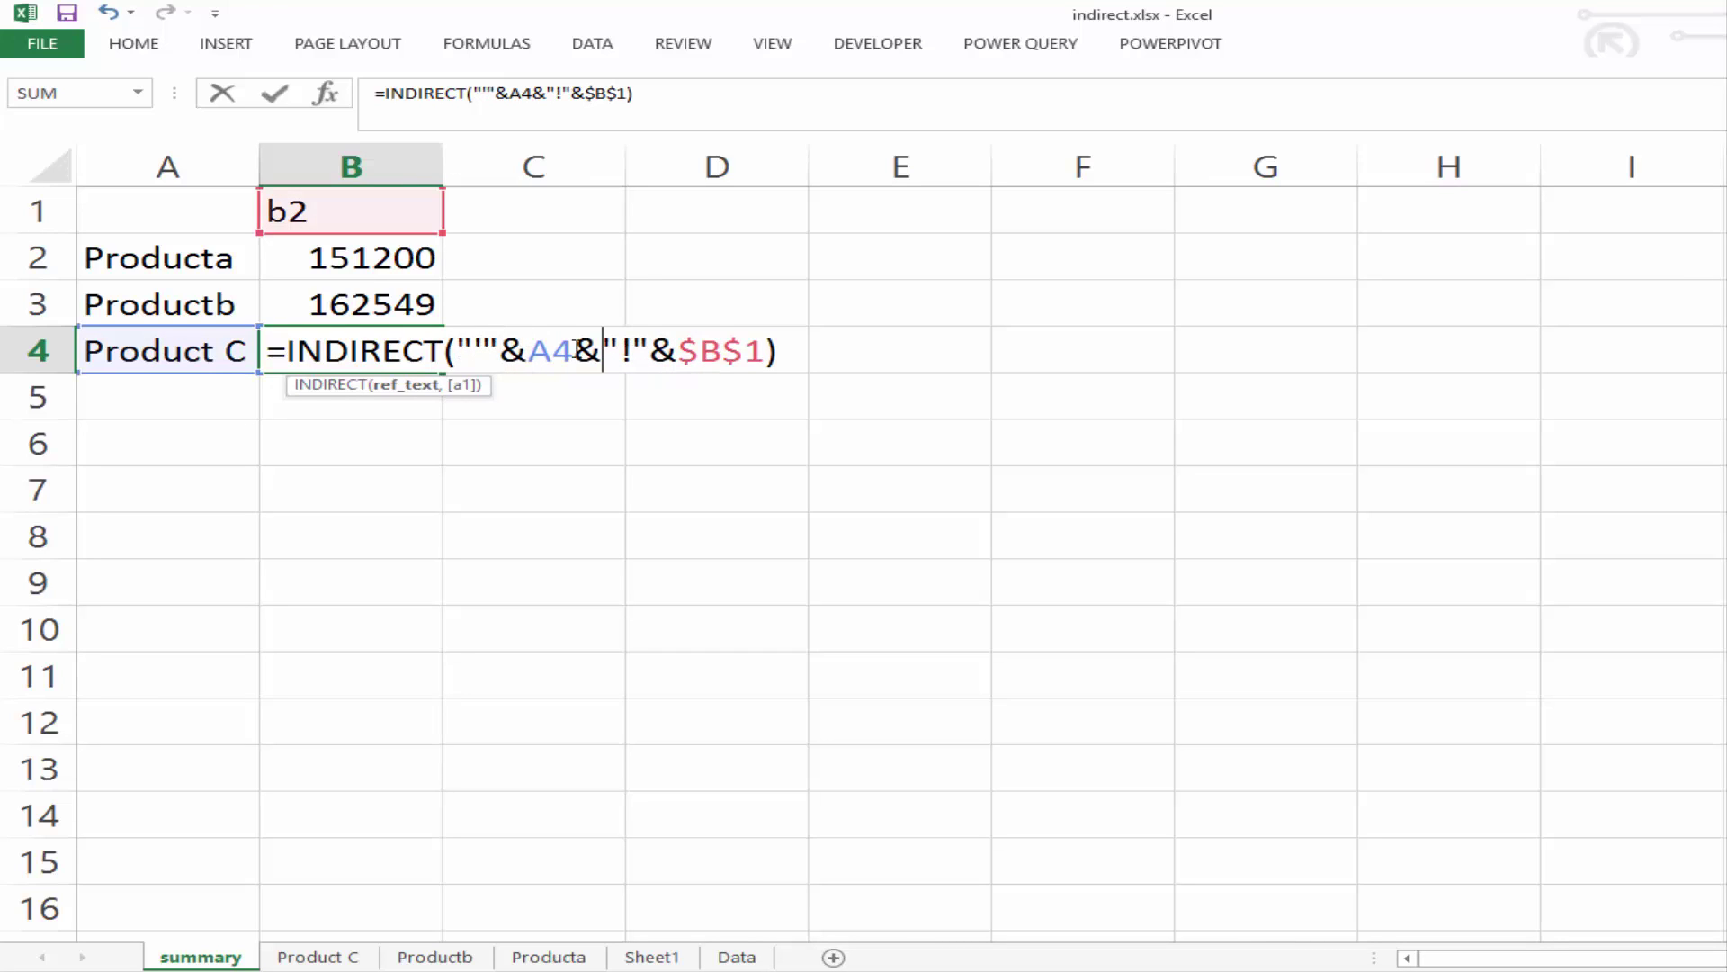
pyautogui.write('"')
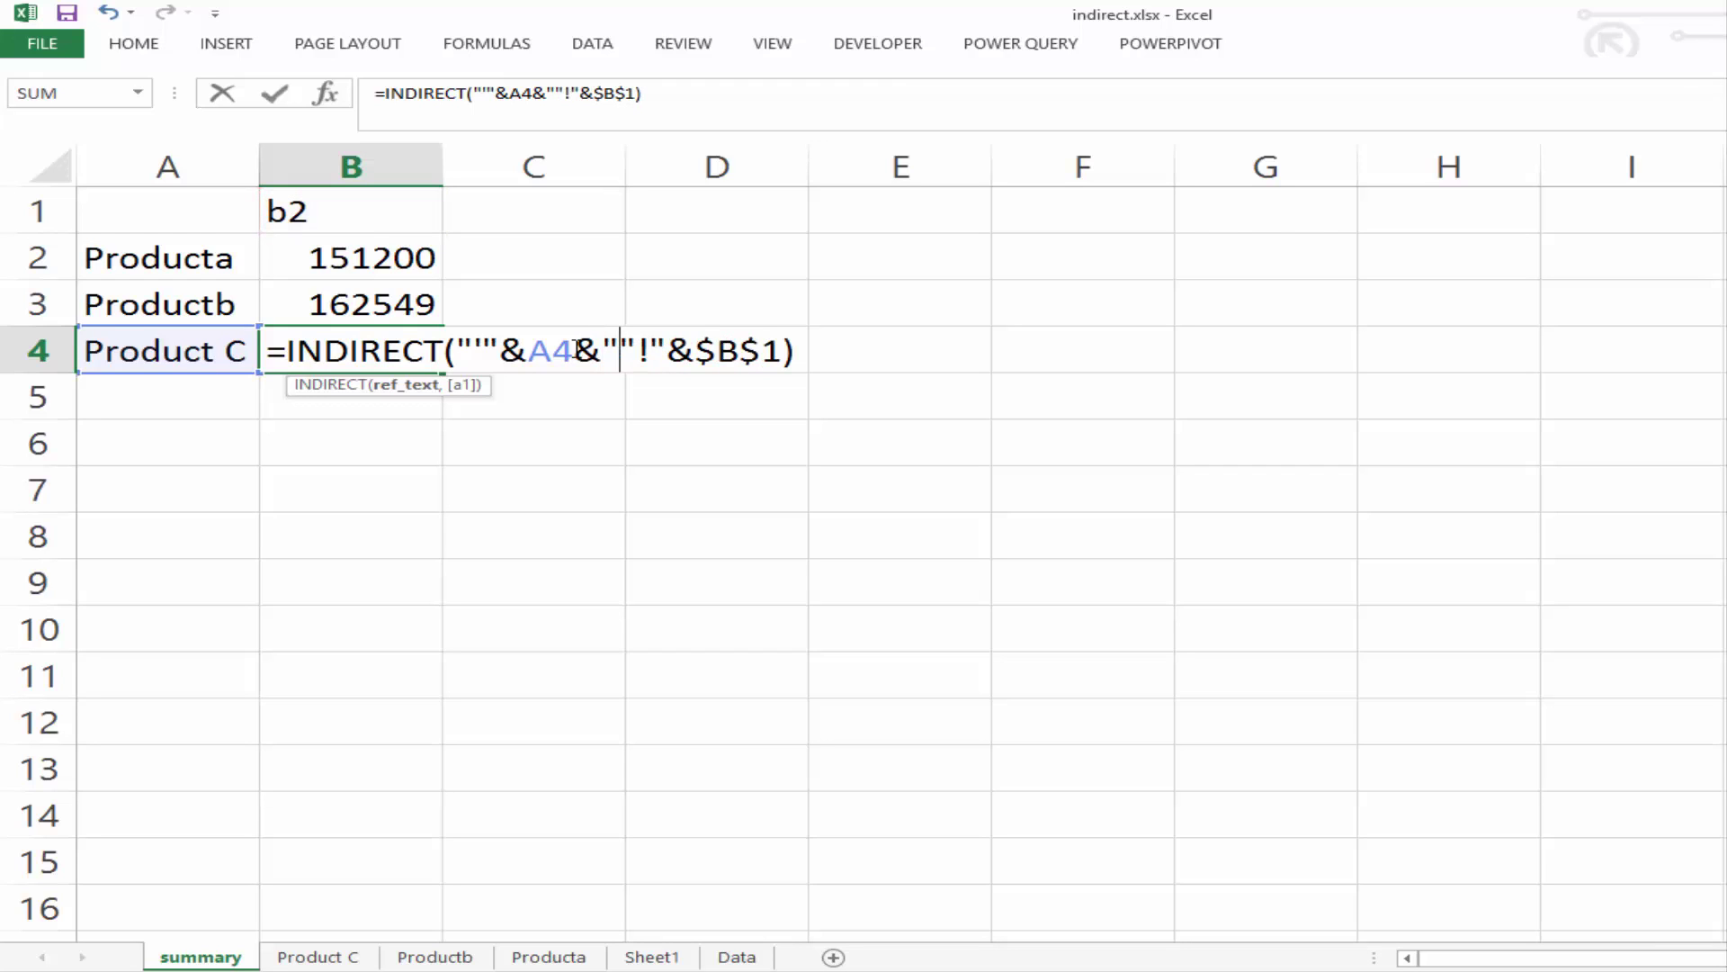
pyautogui.write('"')
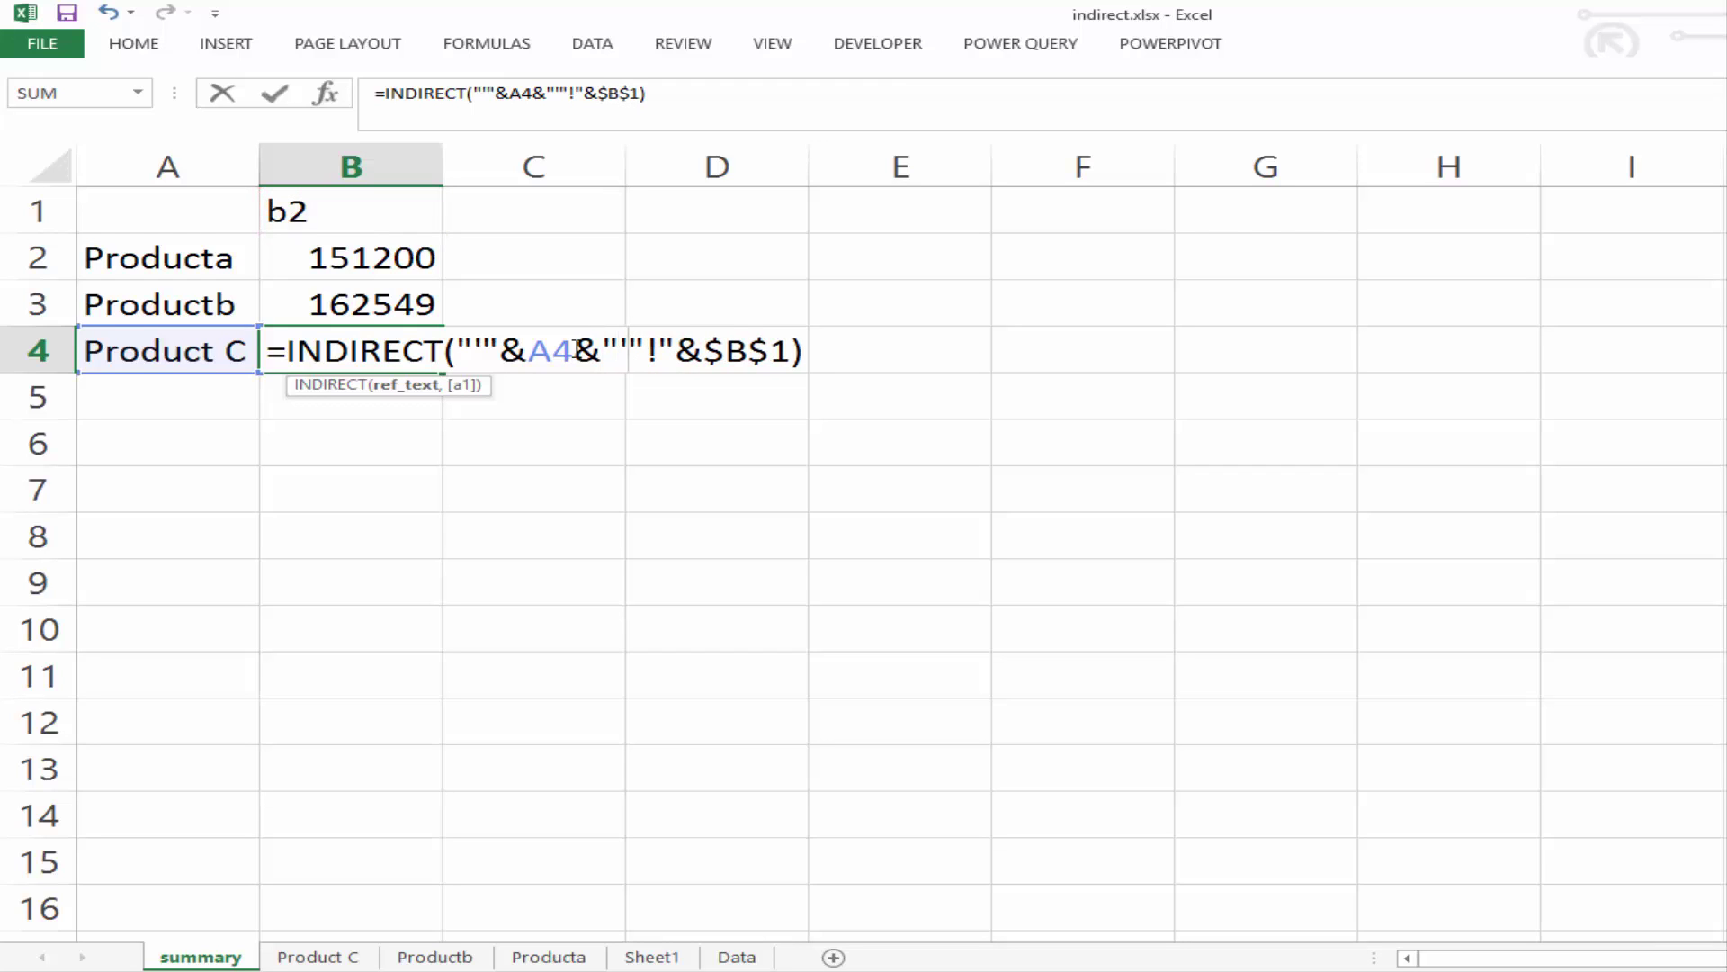
pyautogui.write('"')
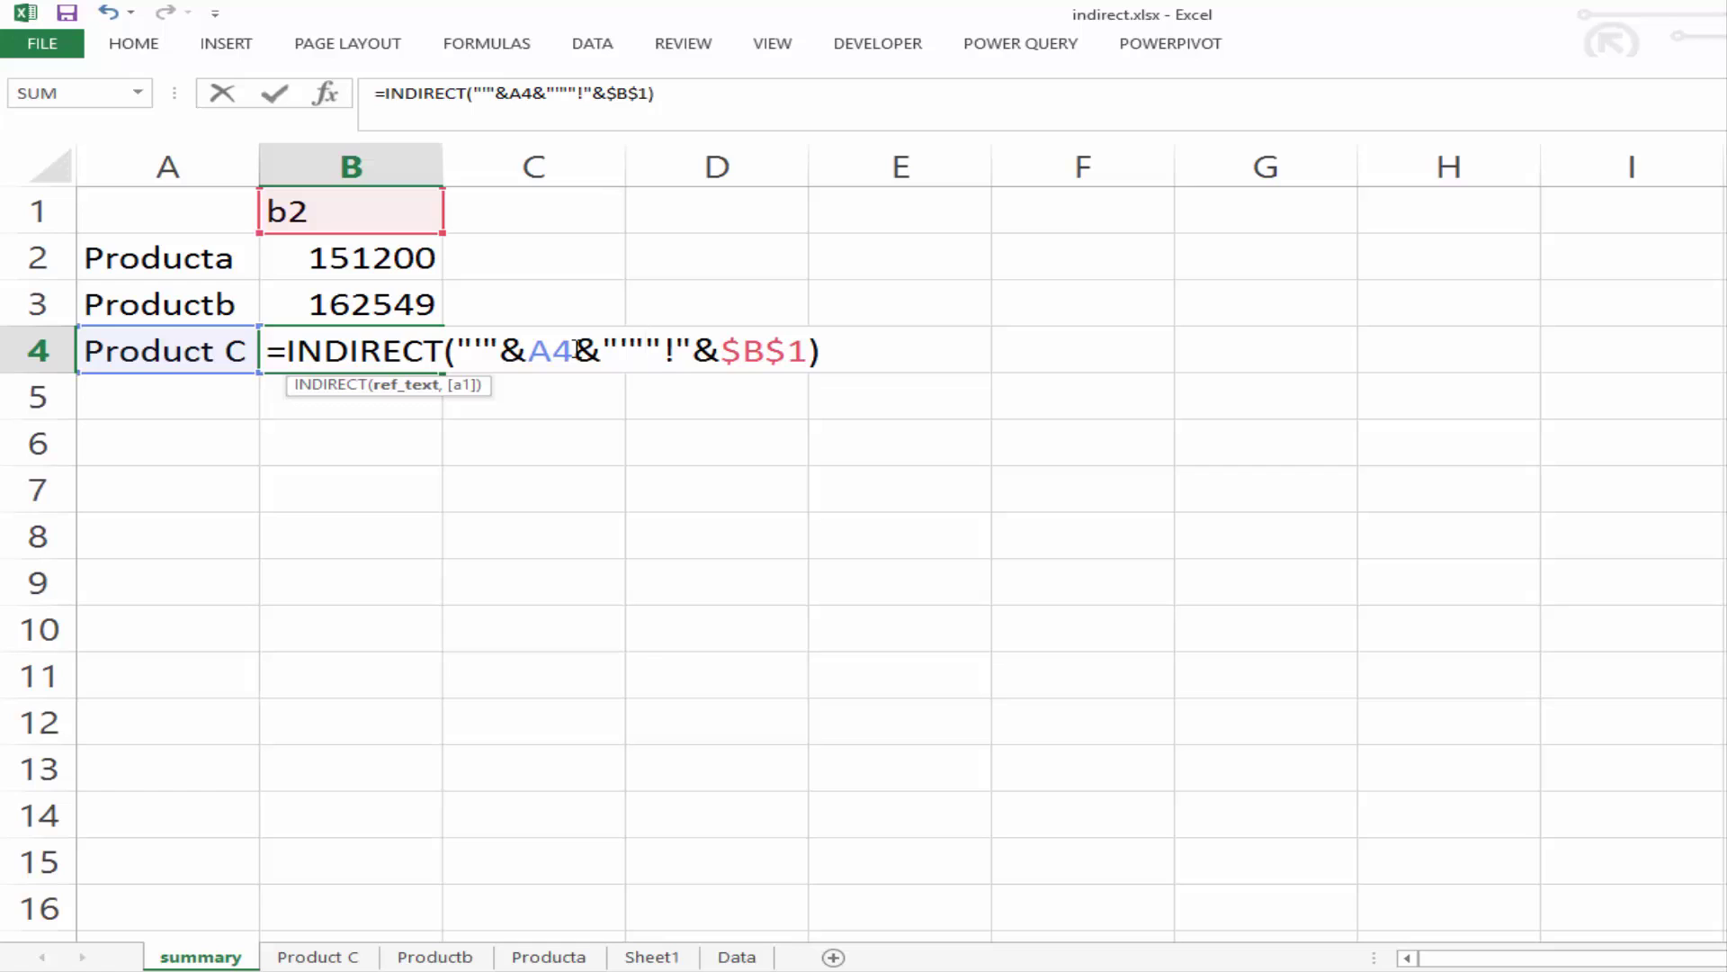
pyautogui.write('&')
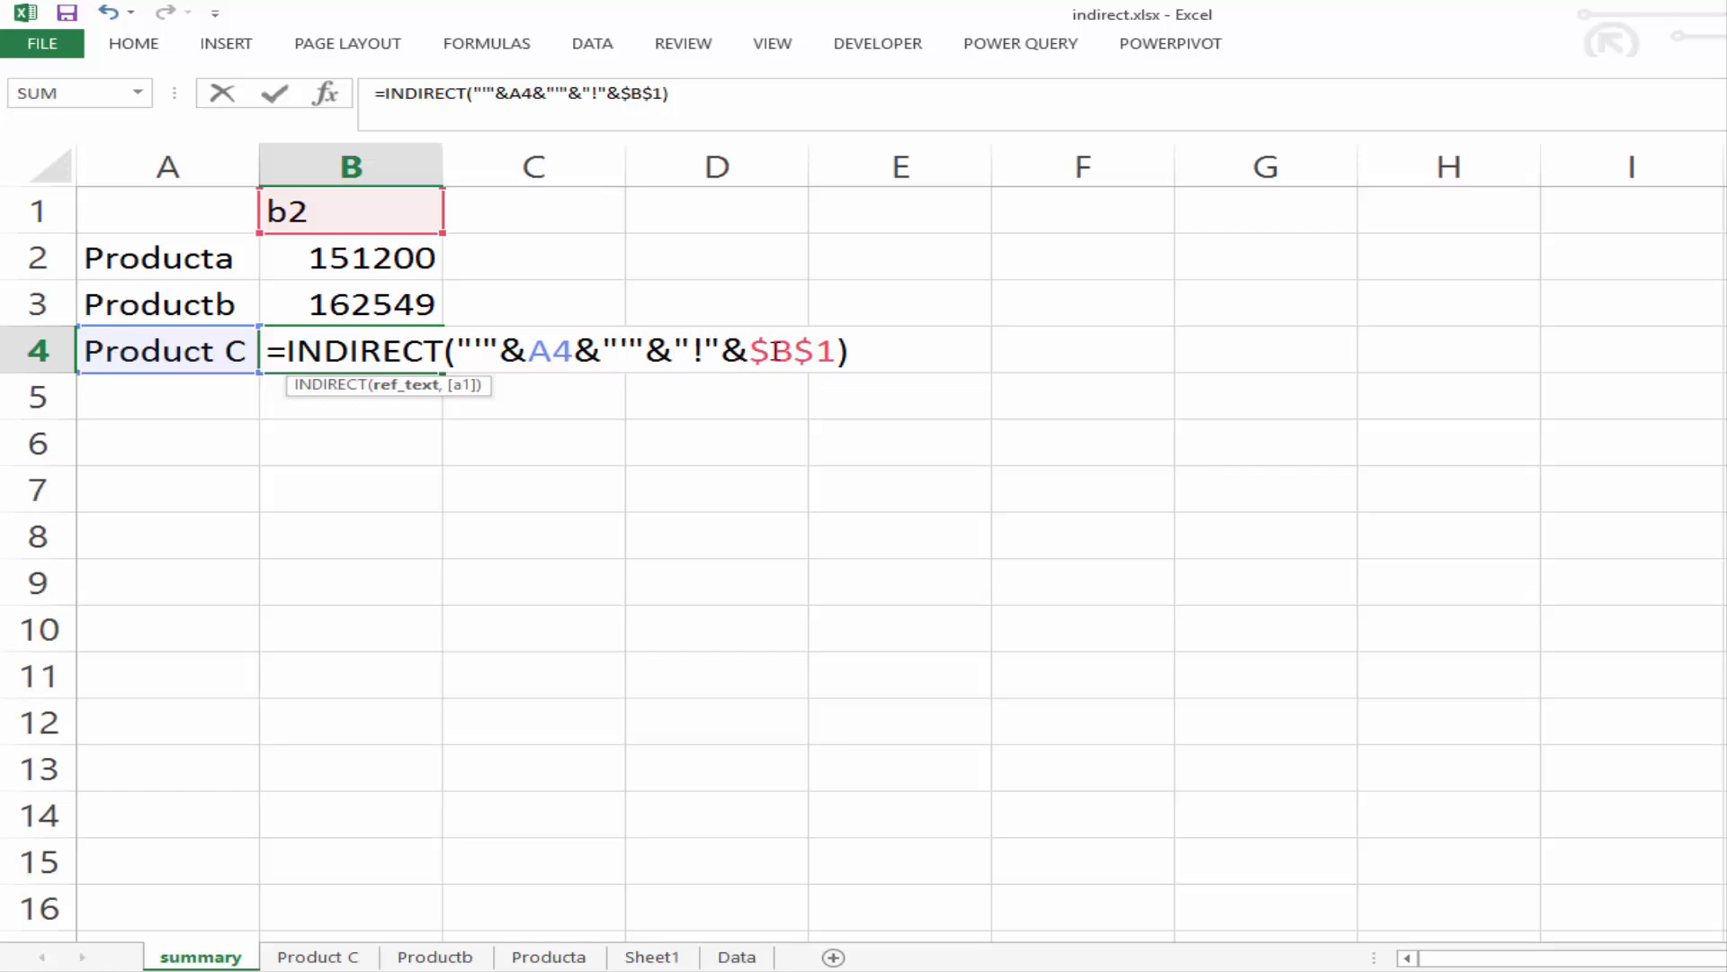
pyautogui.press('Return')
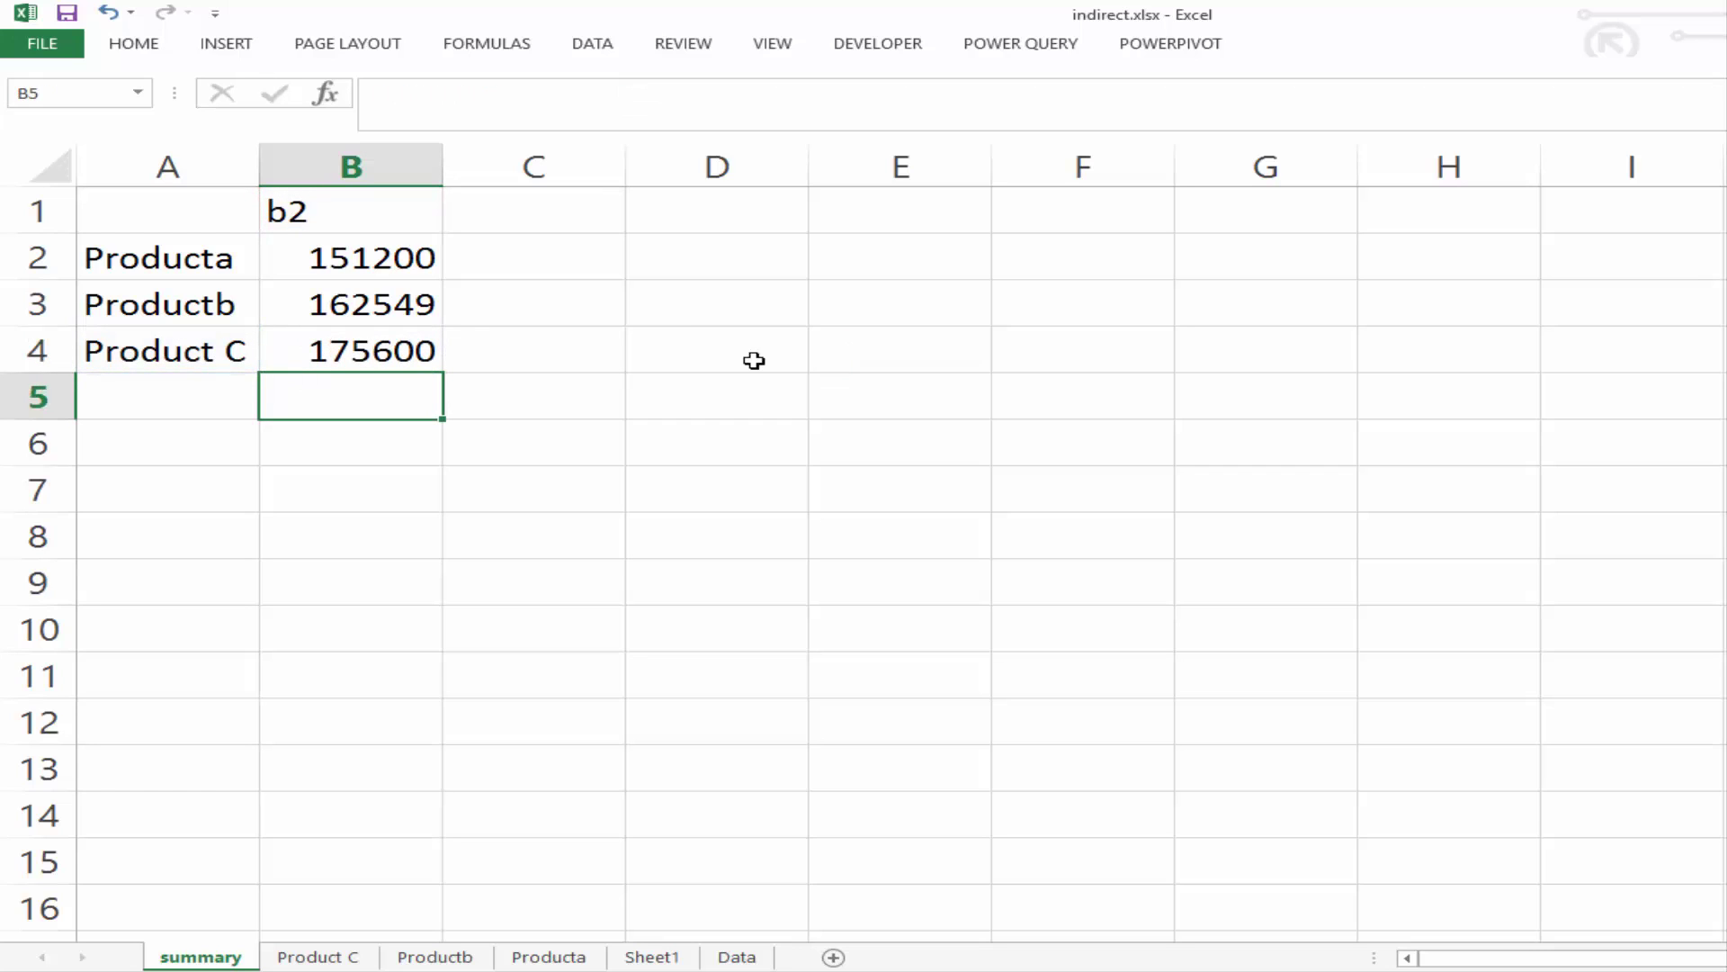
pyautogui.click(366, 358)
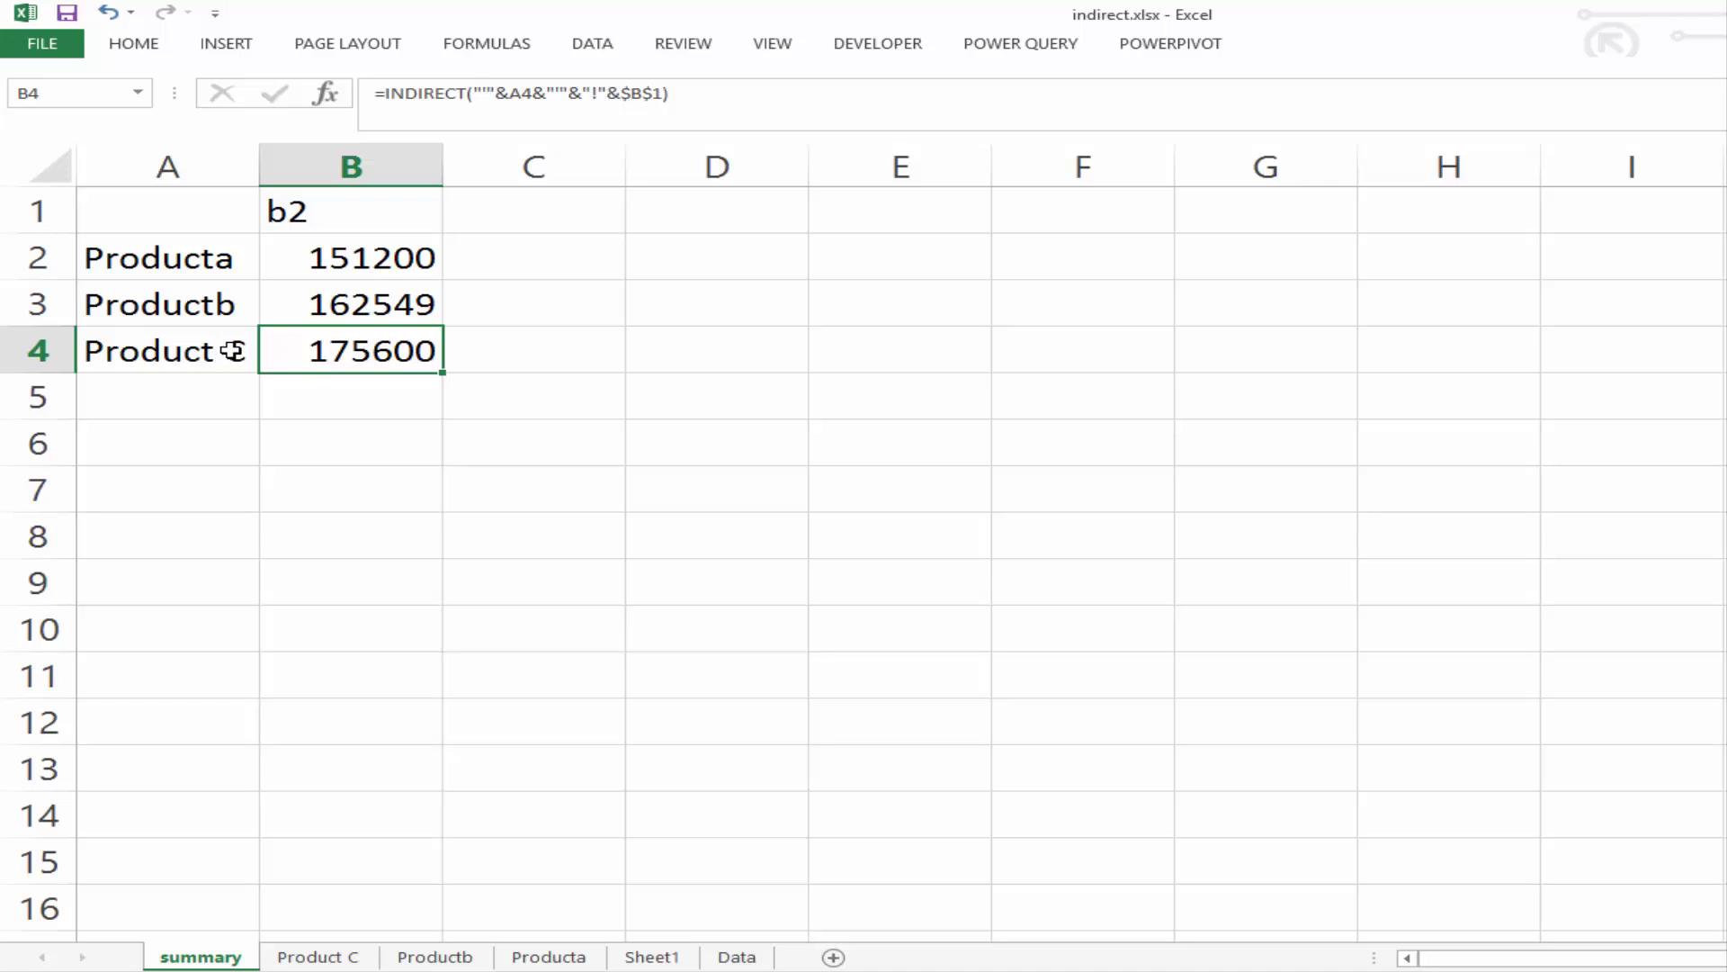
pyautogui.click(387, 259)
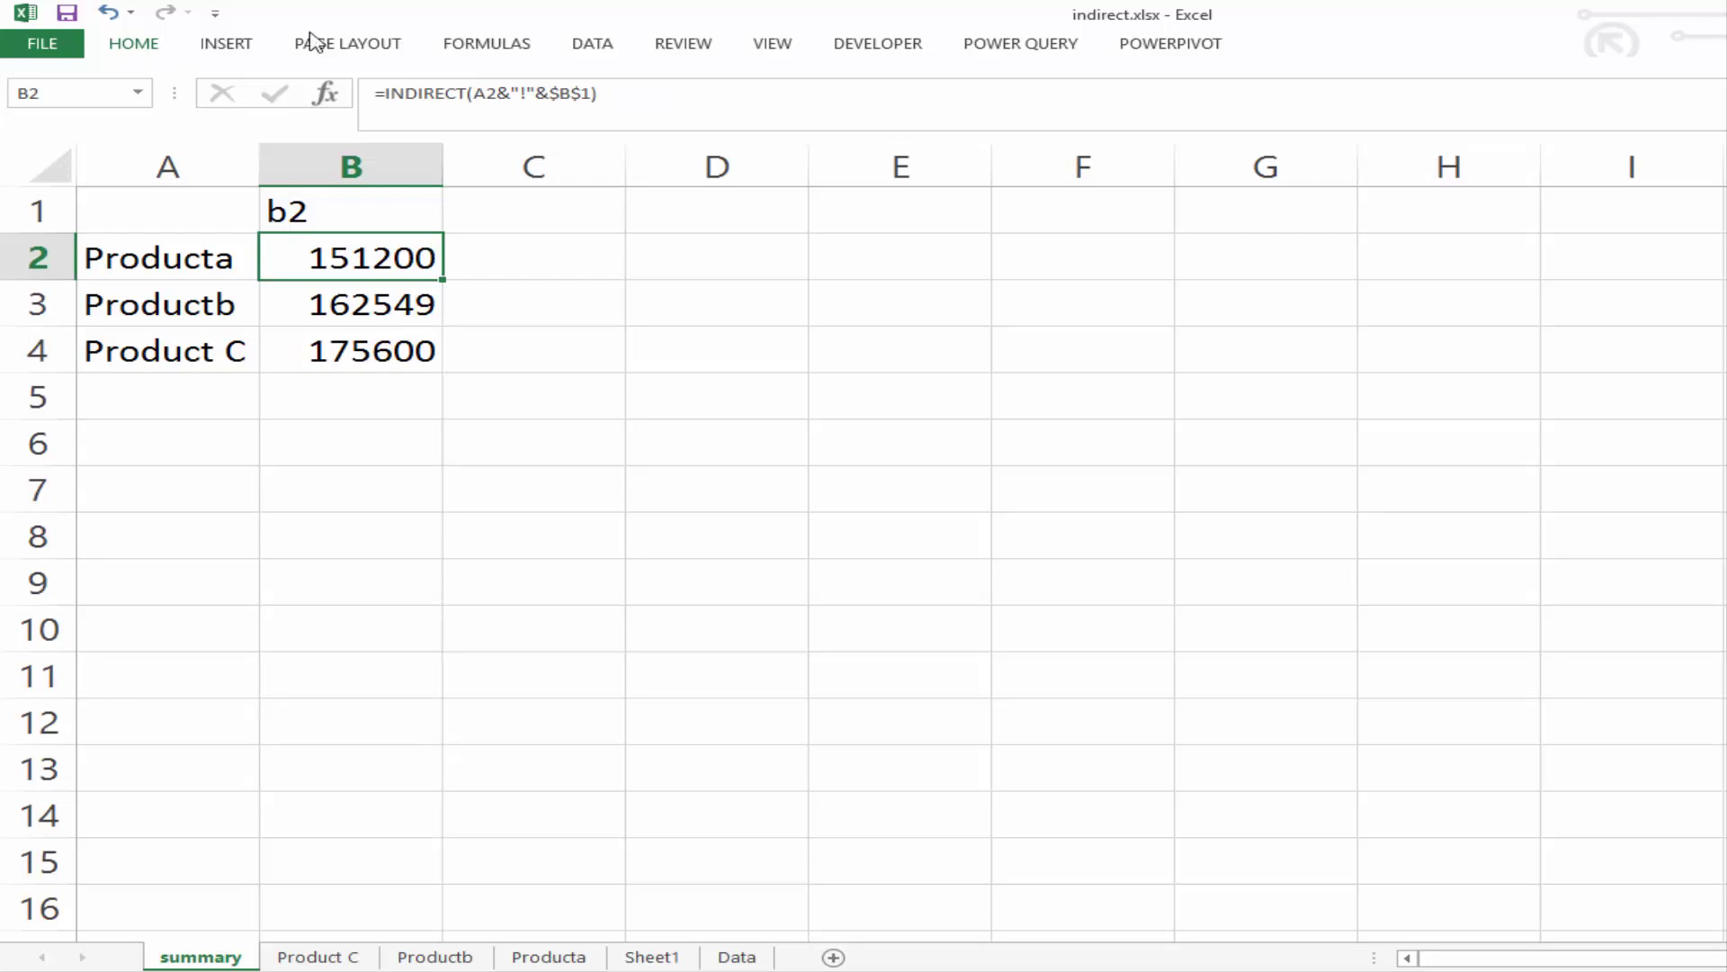
# Step through B2's formula with Evaluate Formula as it resolves to Producta!b2 and 151200
pyautogui.click(486, 45)
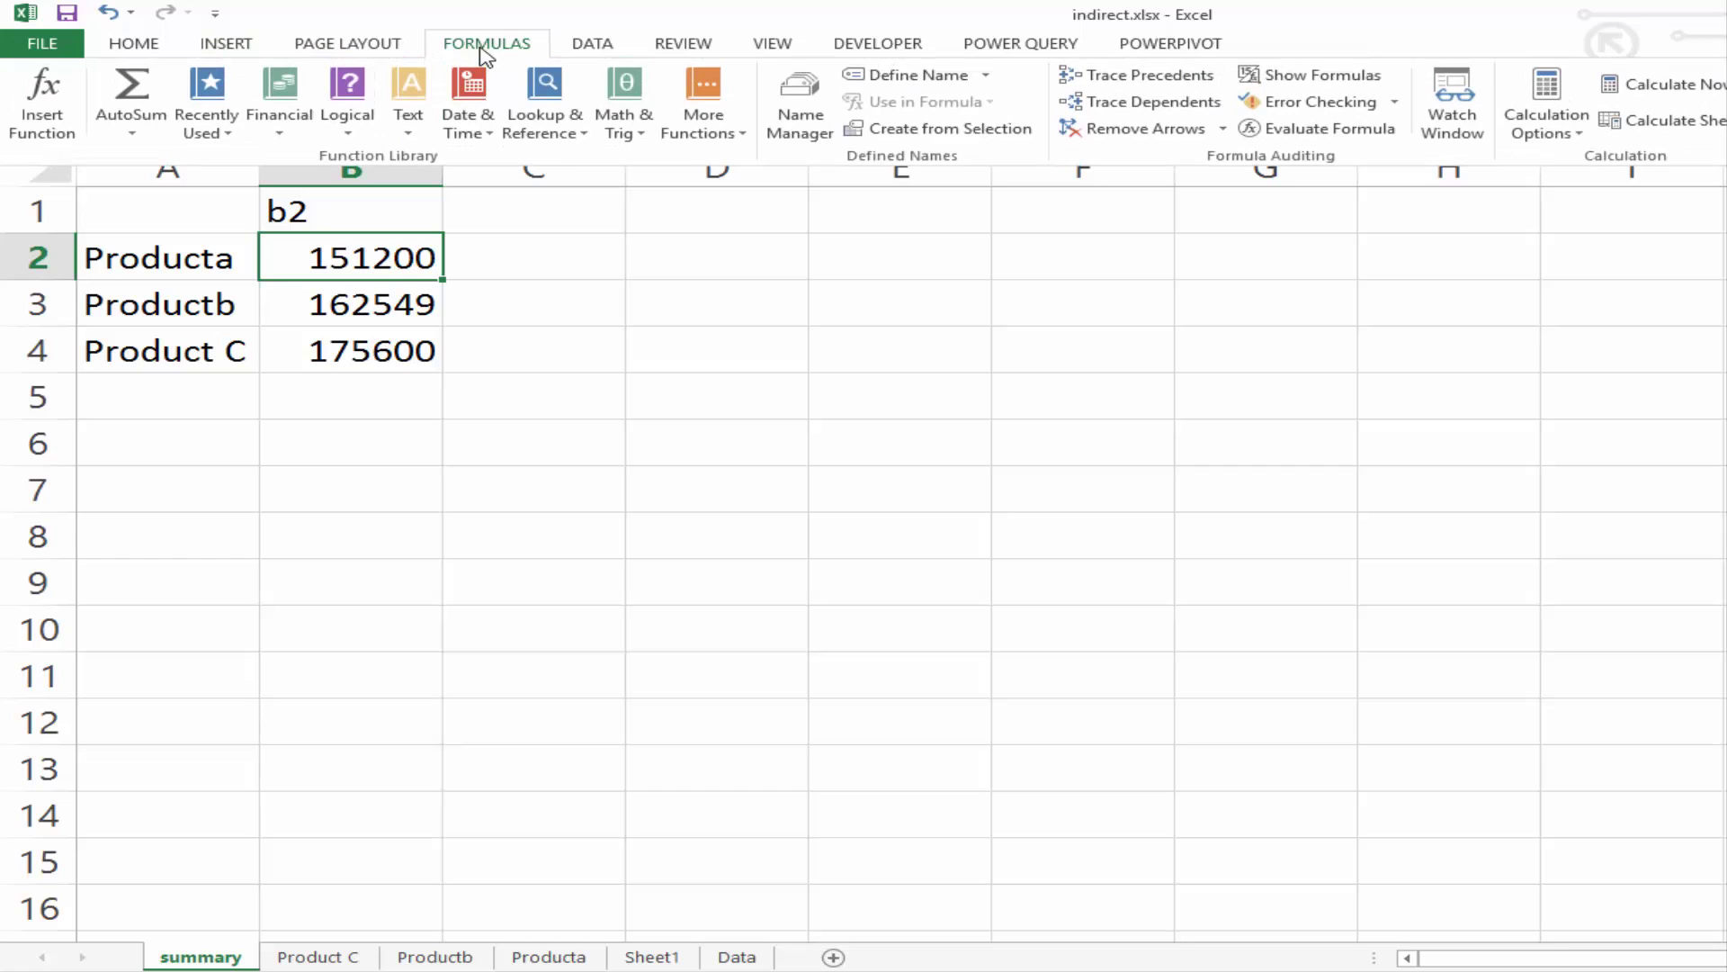
pyautogui.click(1322, 128)
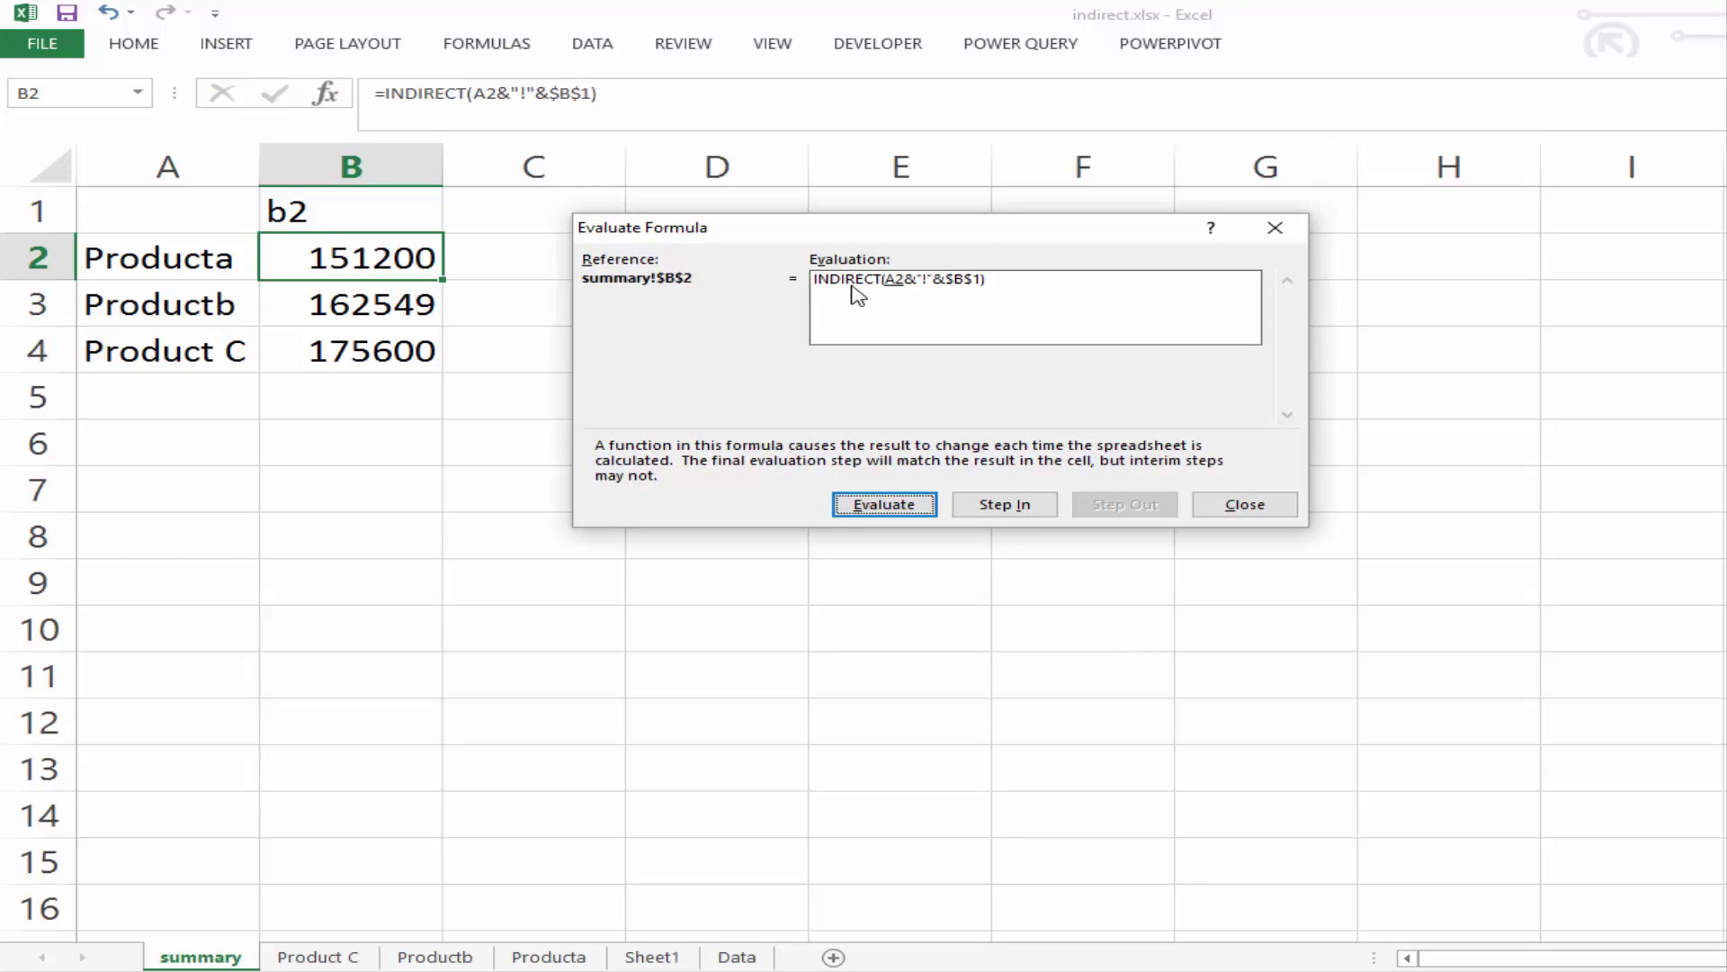
pyautogui.moveTo(895, 232); pyautogui.dragTo(772, 206)
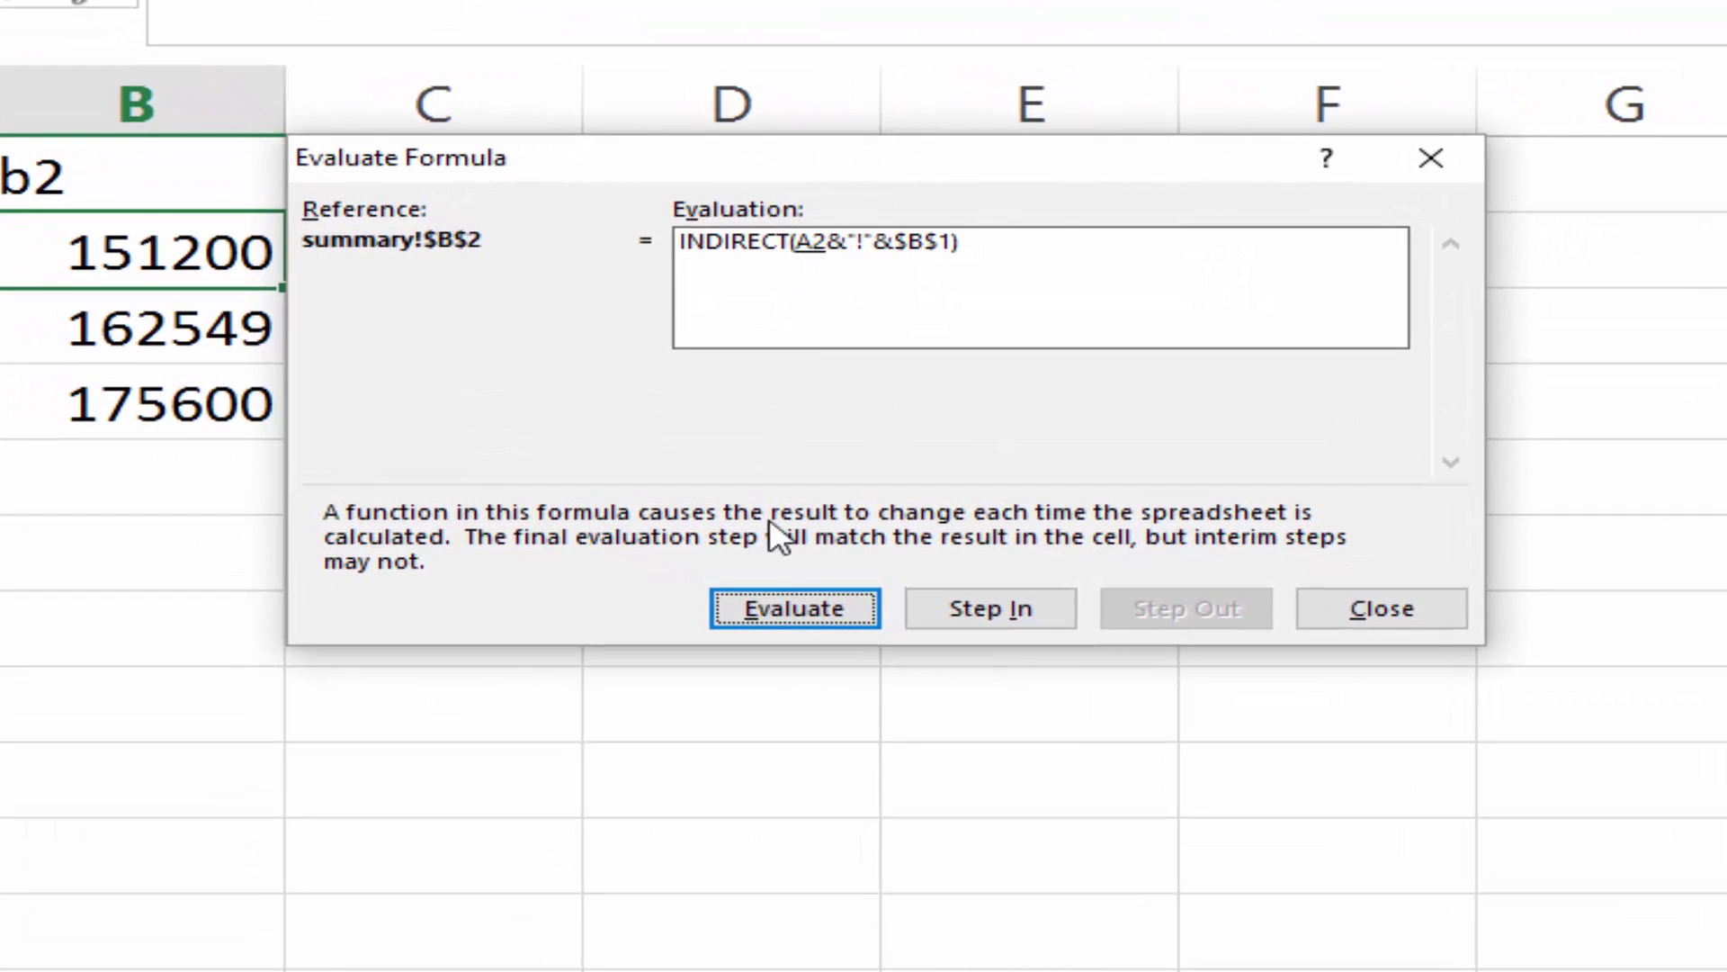
pyautogui.click(795, 610)
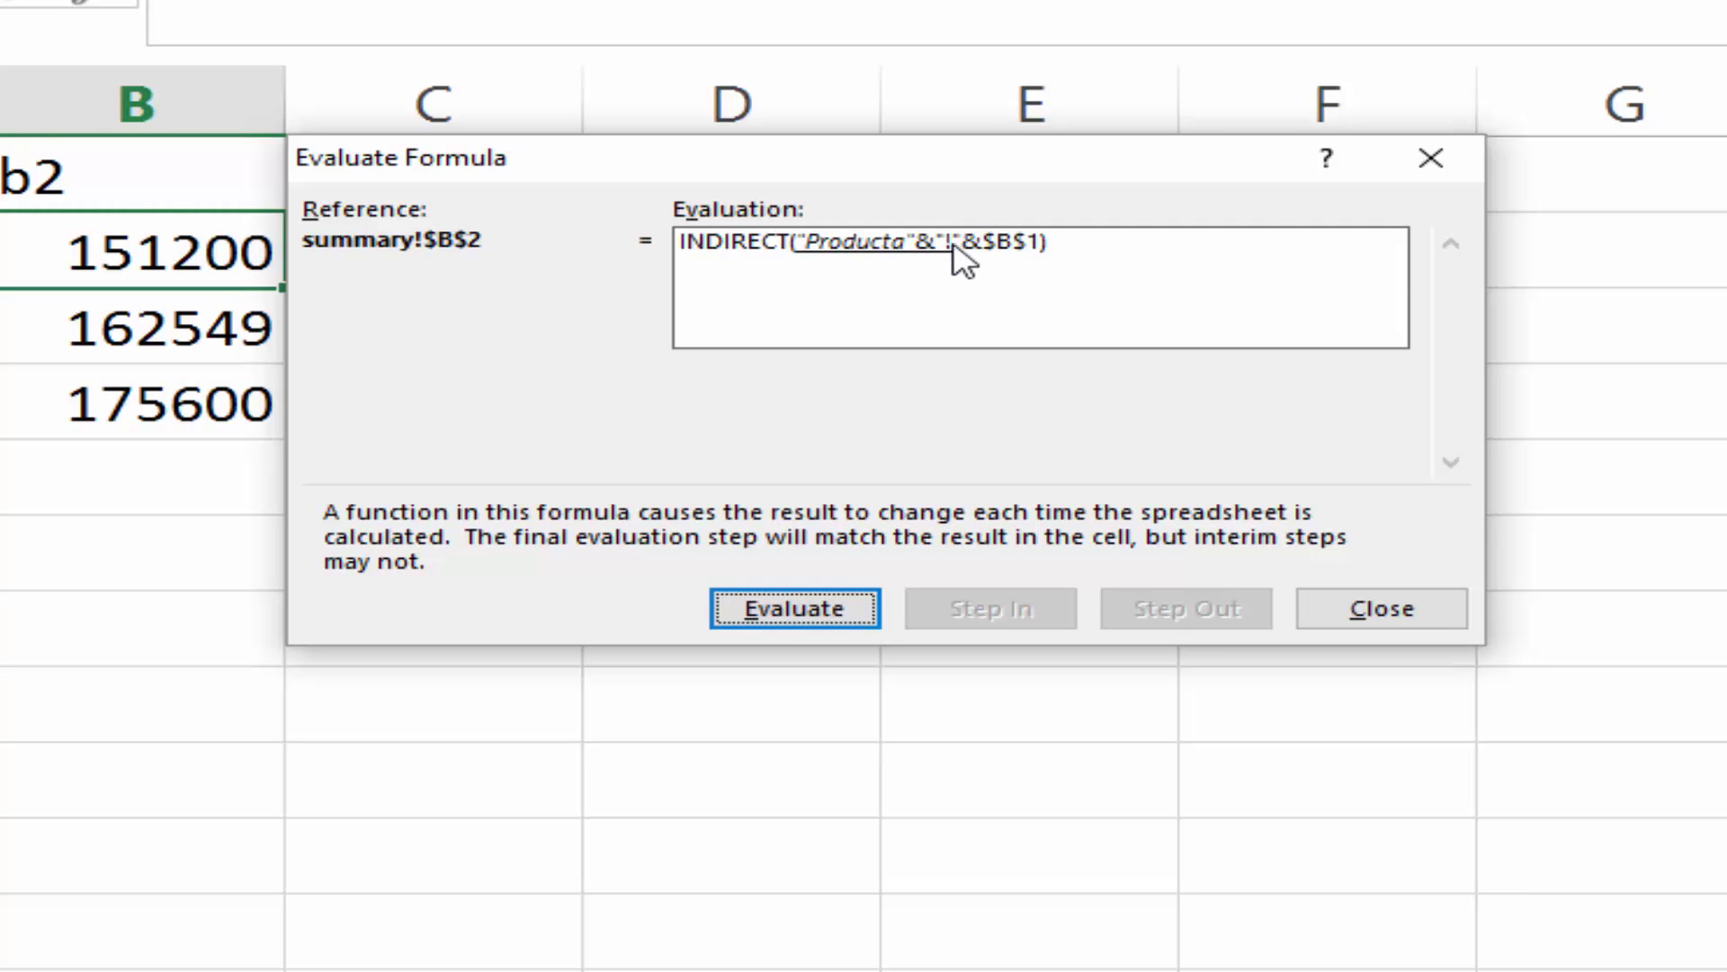
pyautogui.click(807, 617)
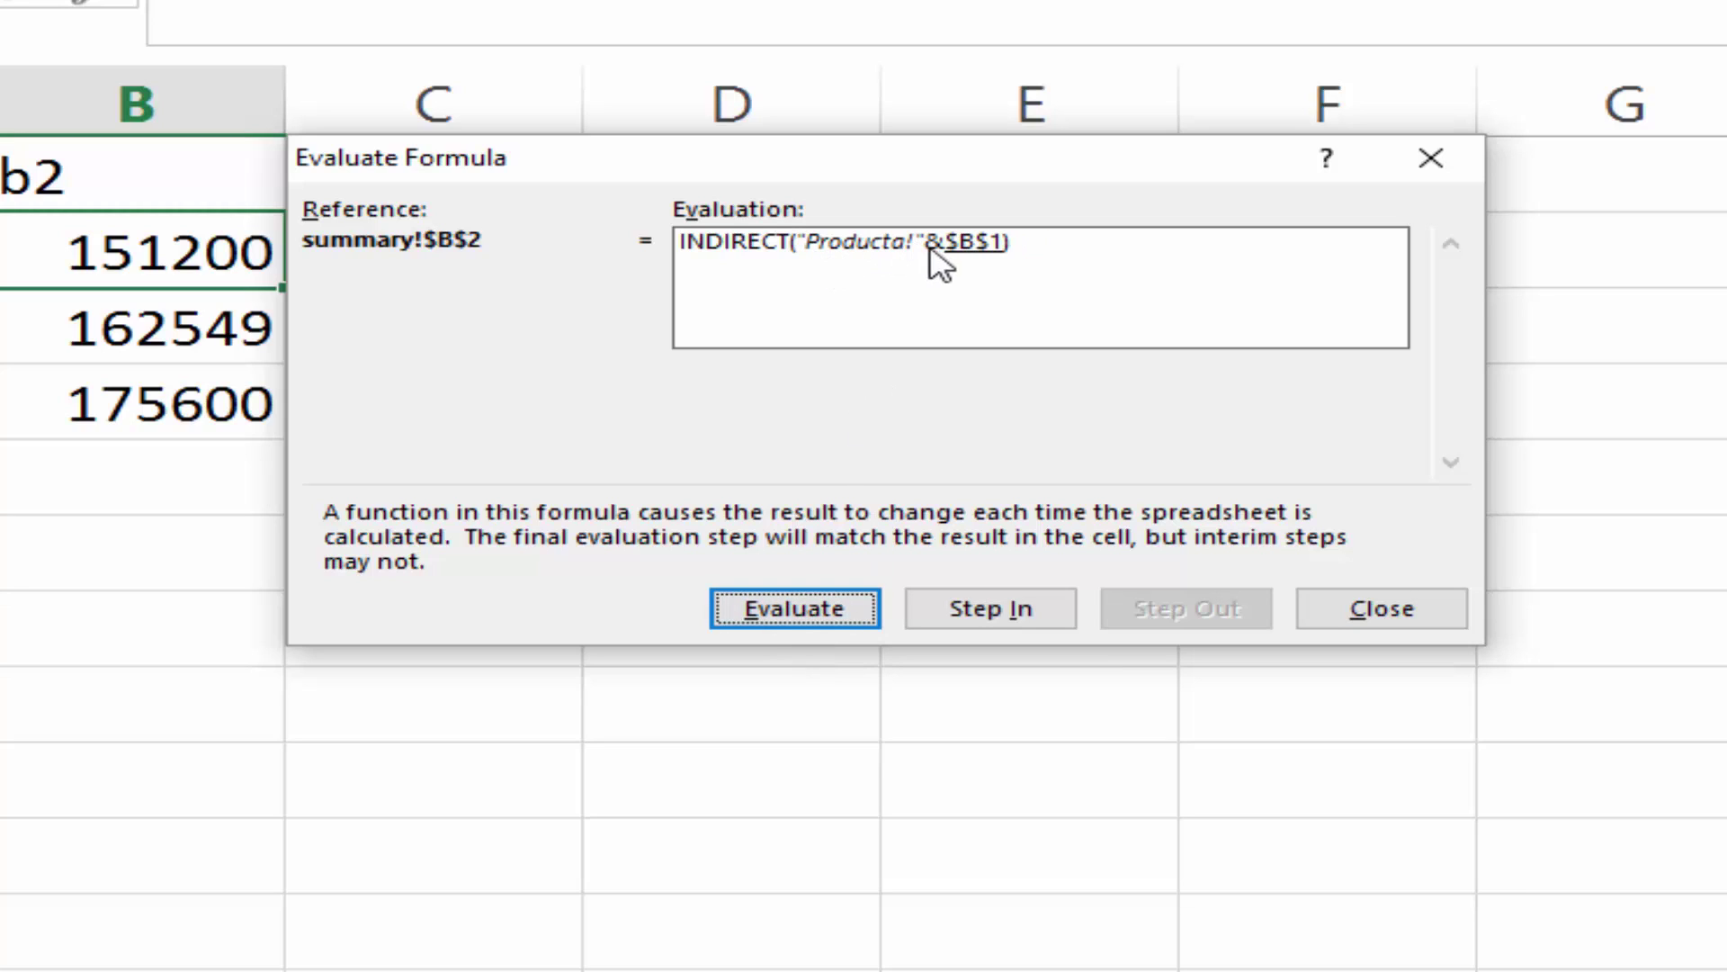
pyautogui.click(850, 607)
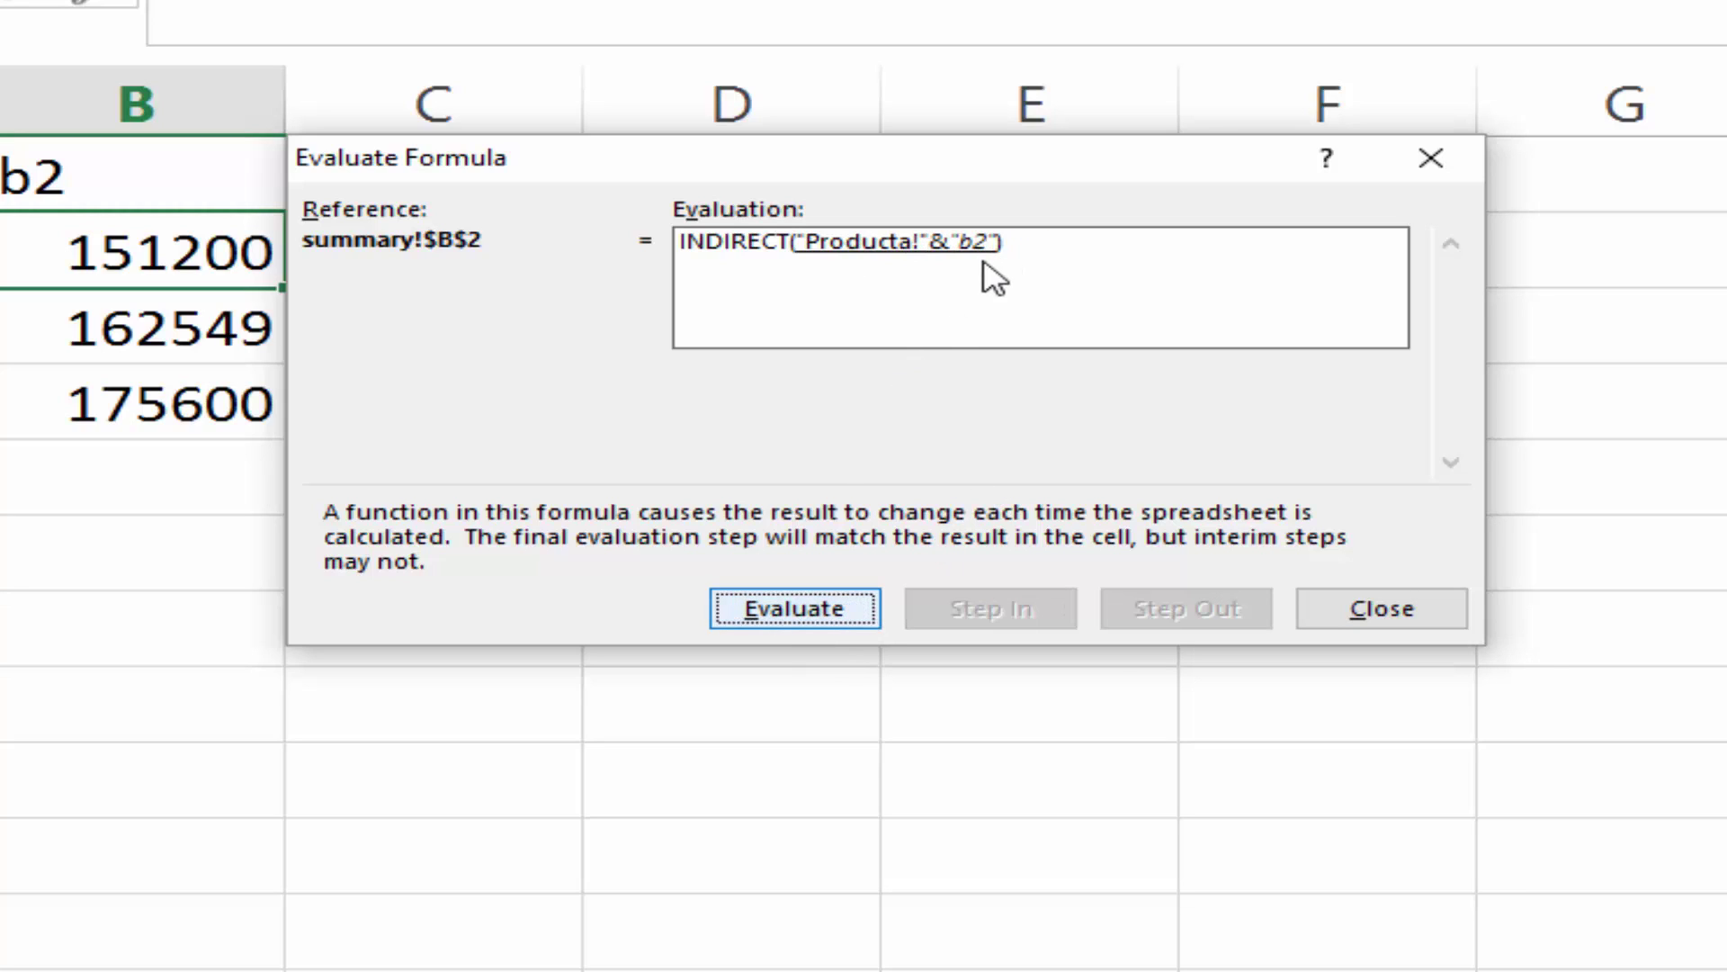
pyautogui.click(780, 607)
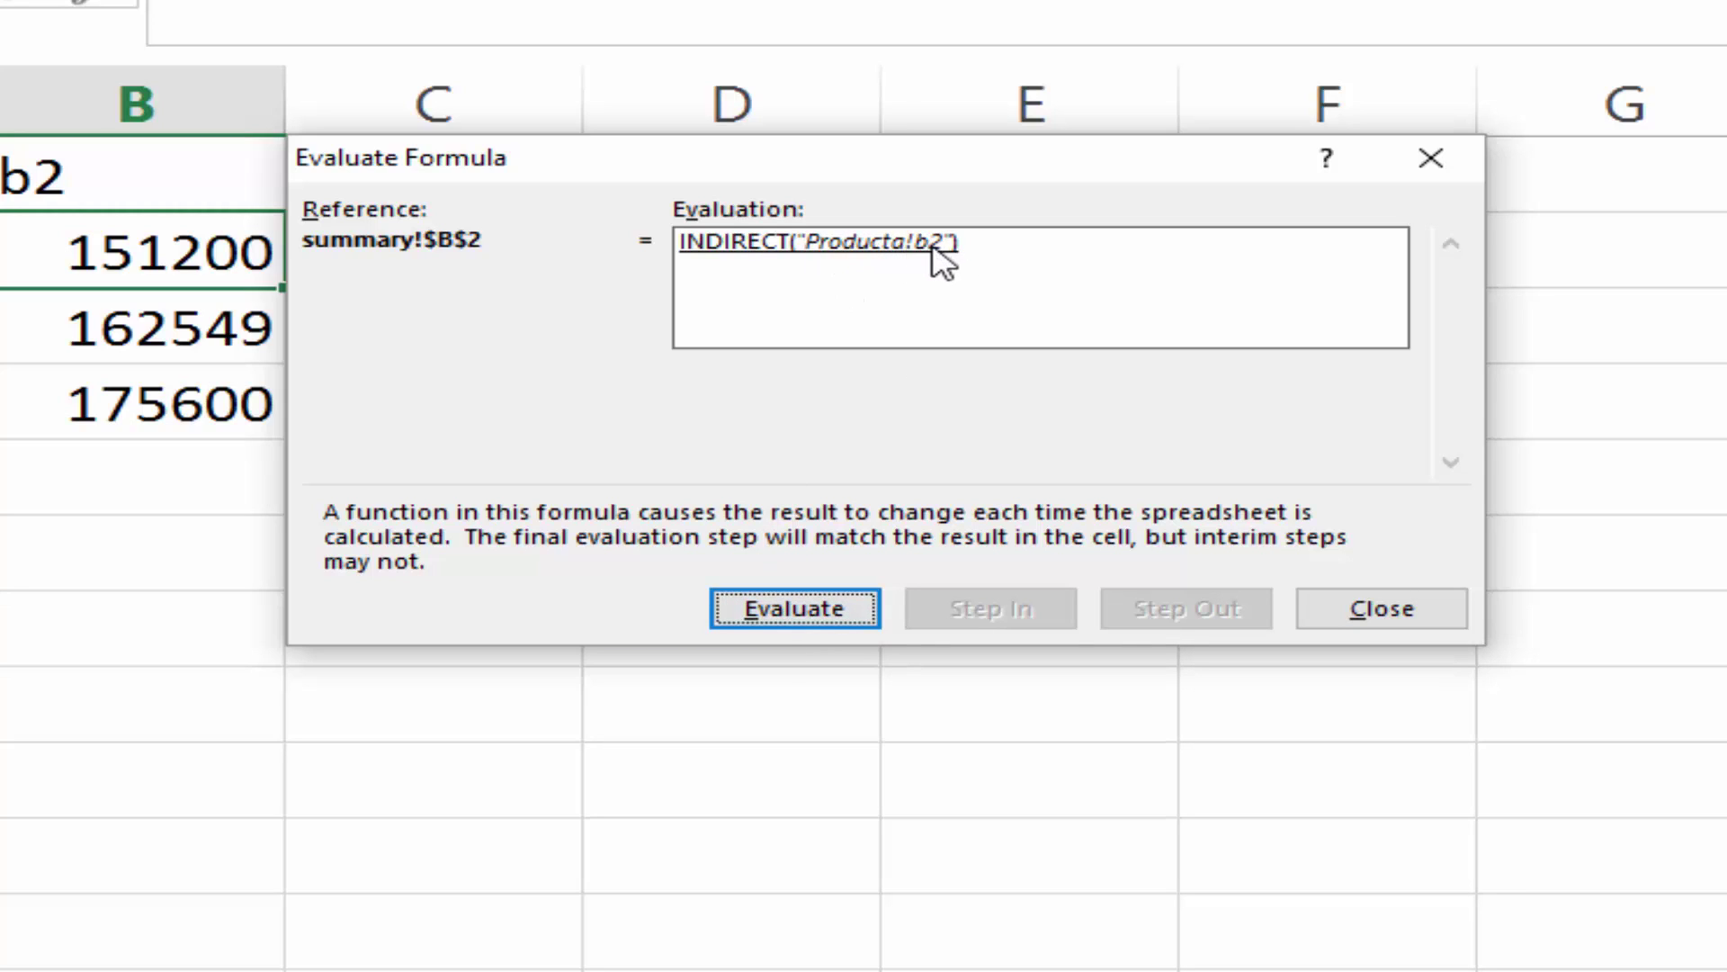
pyautogui.click(842, 615)
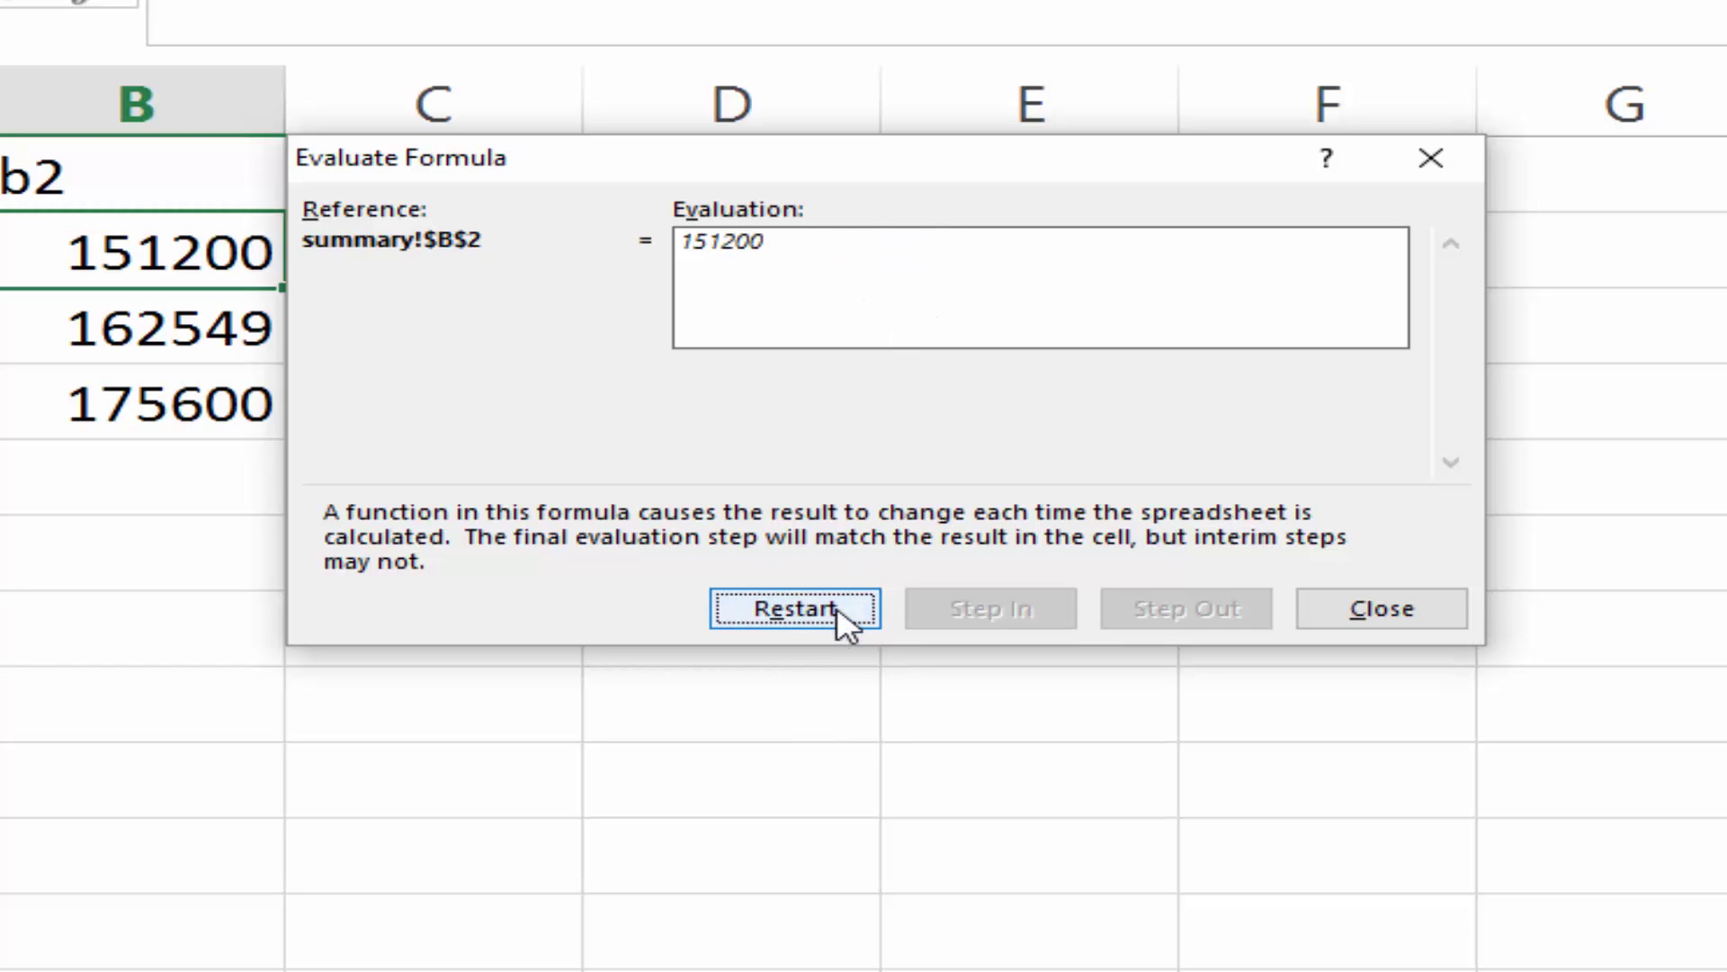
pyautogui.click(1369, 601)
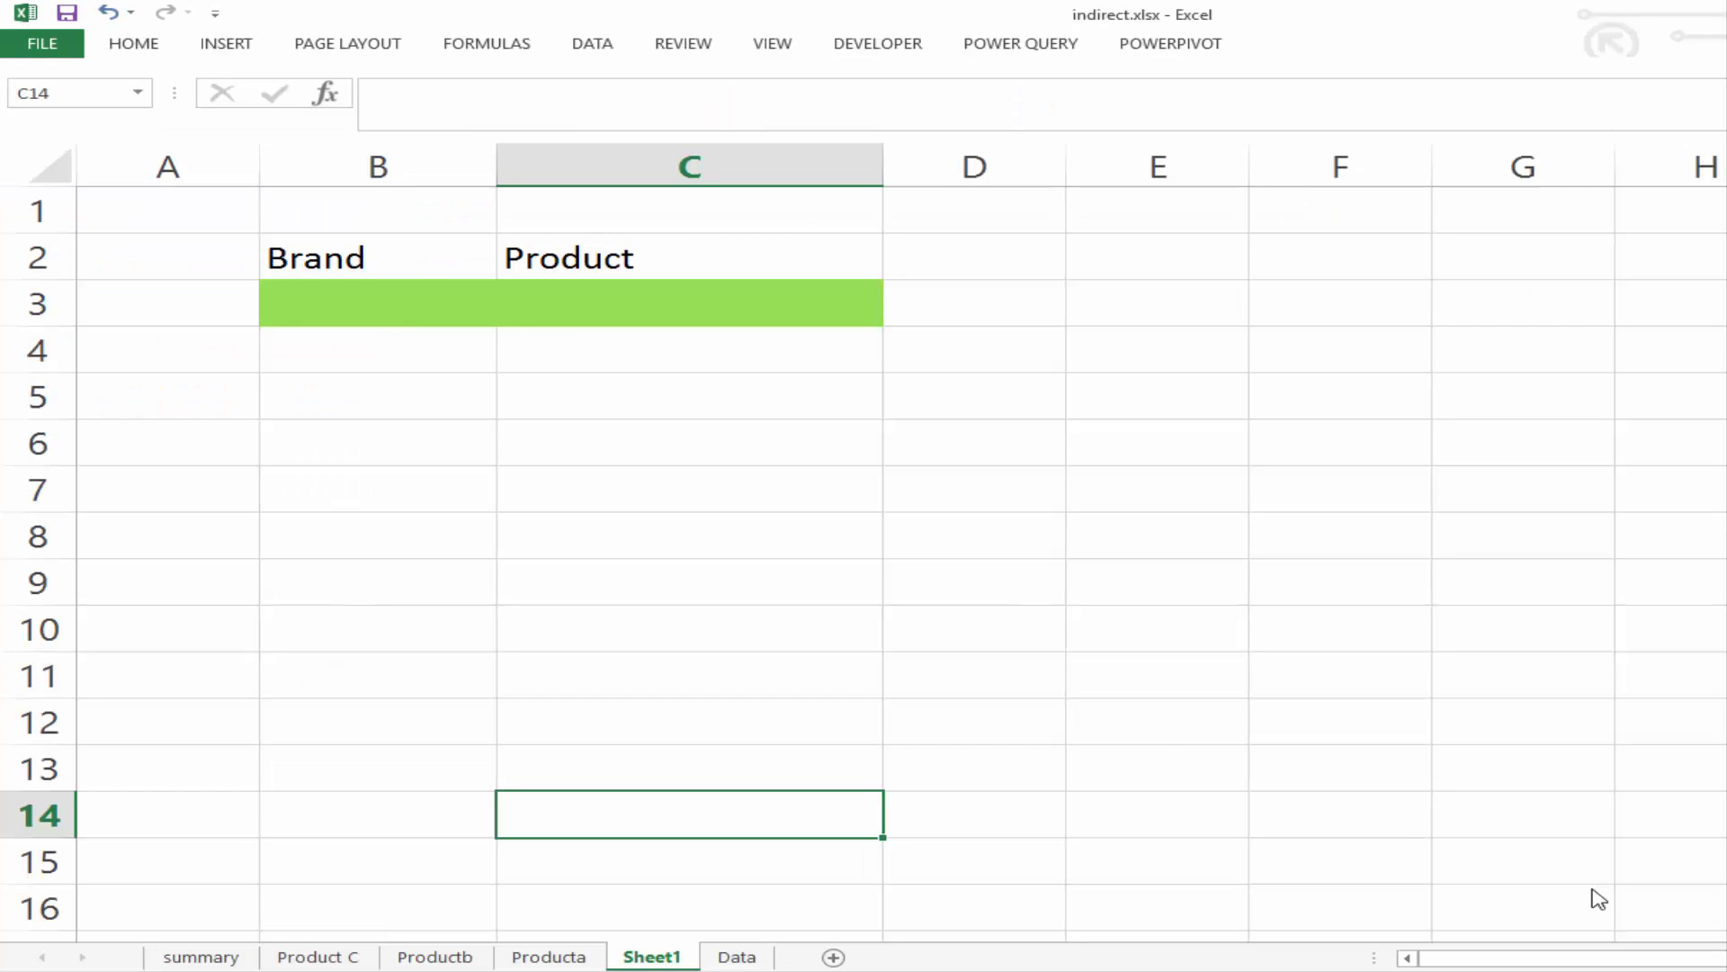
# Look over the Brand input cell B3 and the Product input cell C3 on Sheet1
pyautogui.click(403, 302)
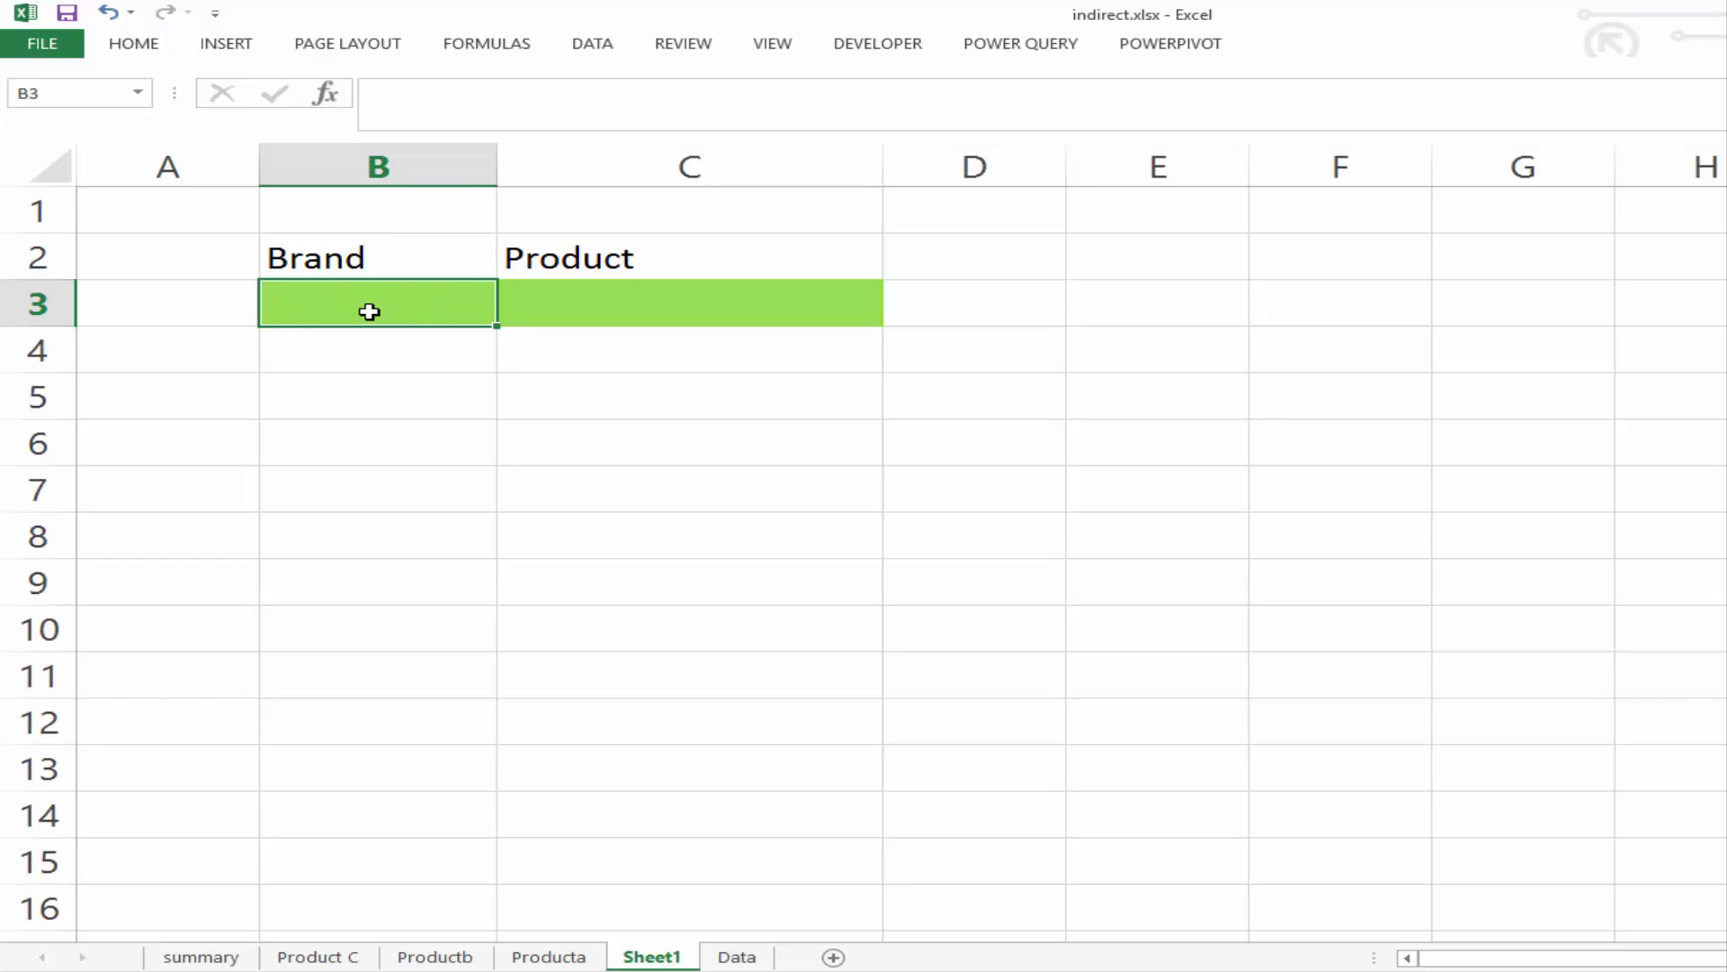
pyautogui.click(698, 300)
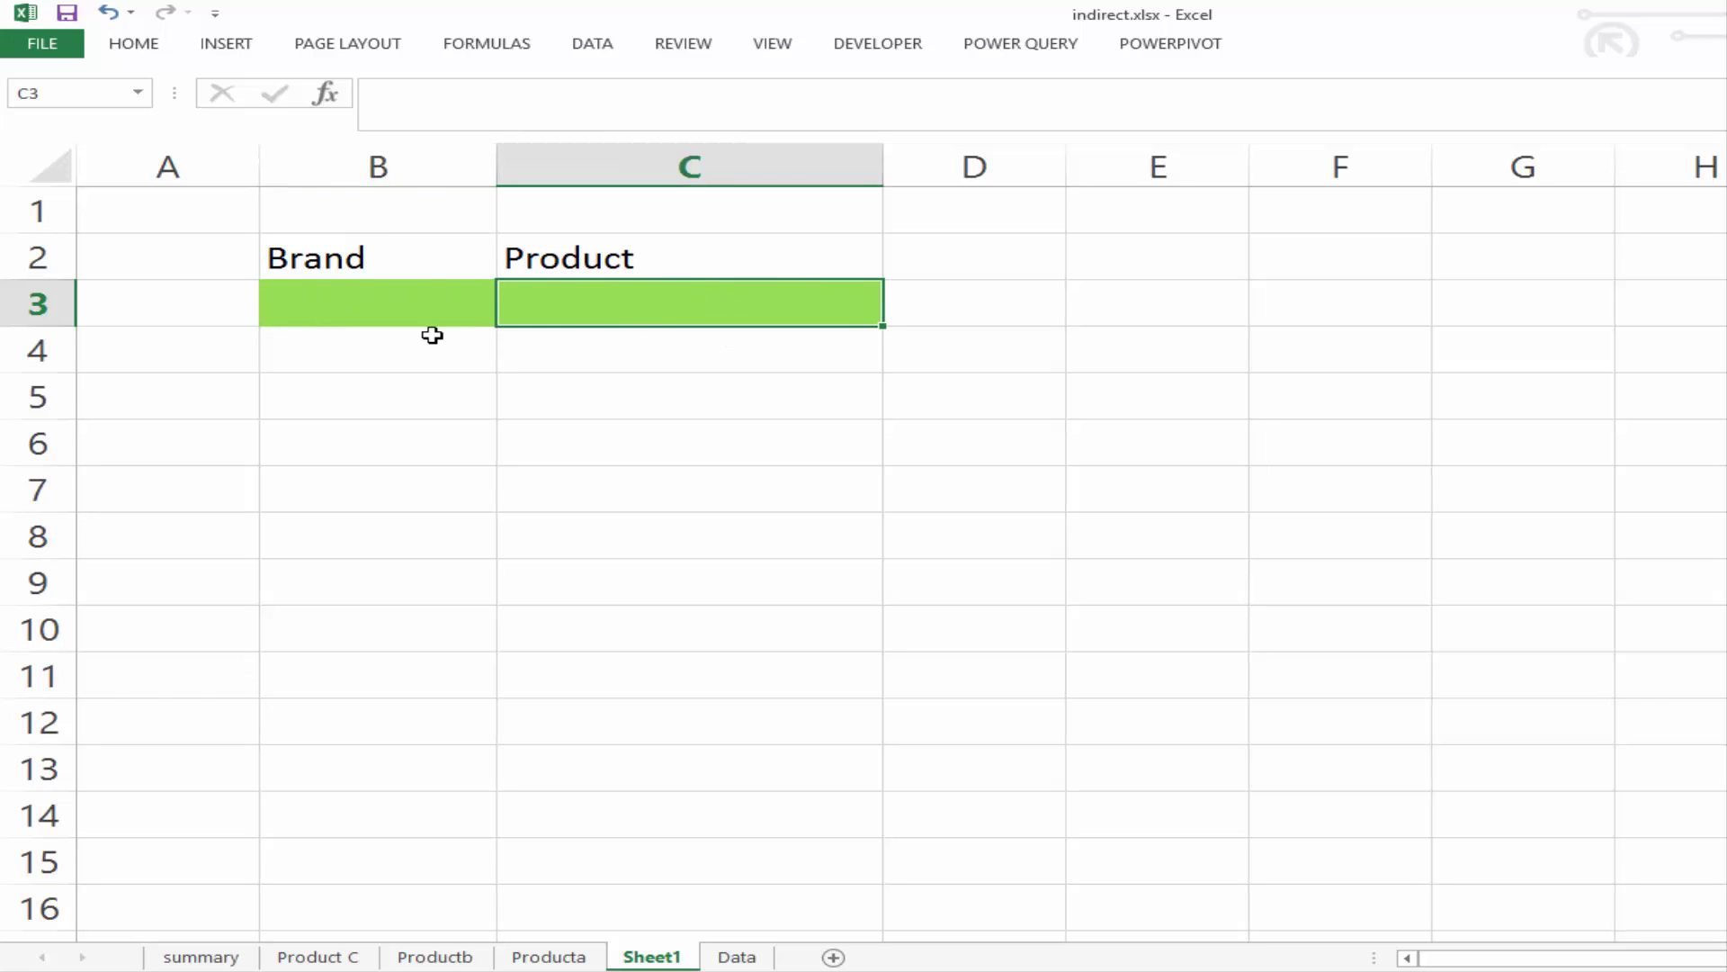
pyautogui.click(373, 299)
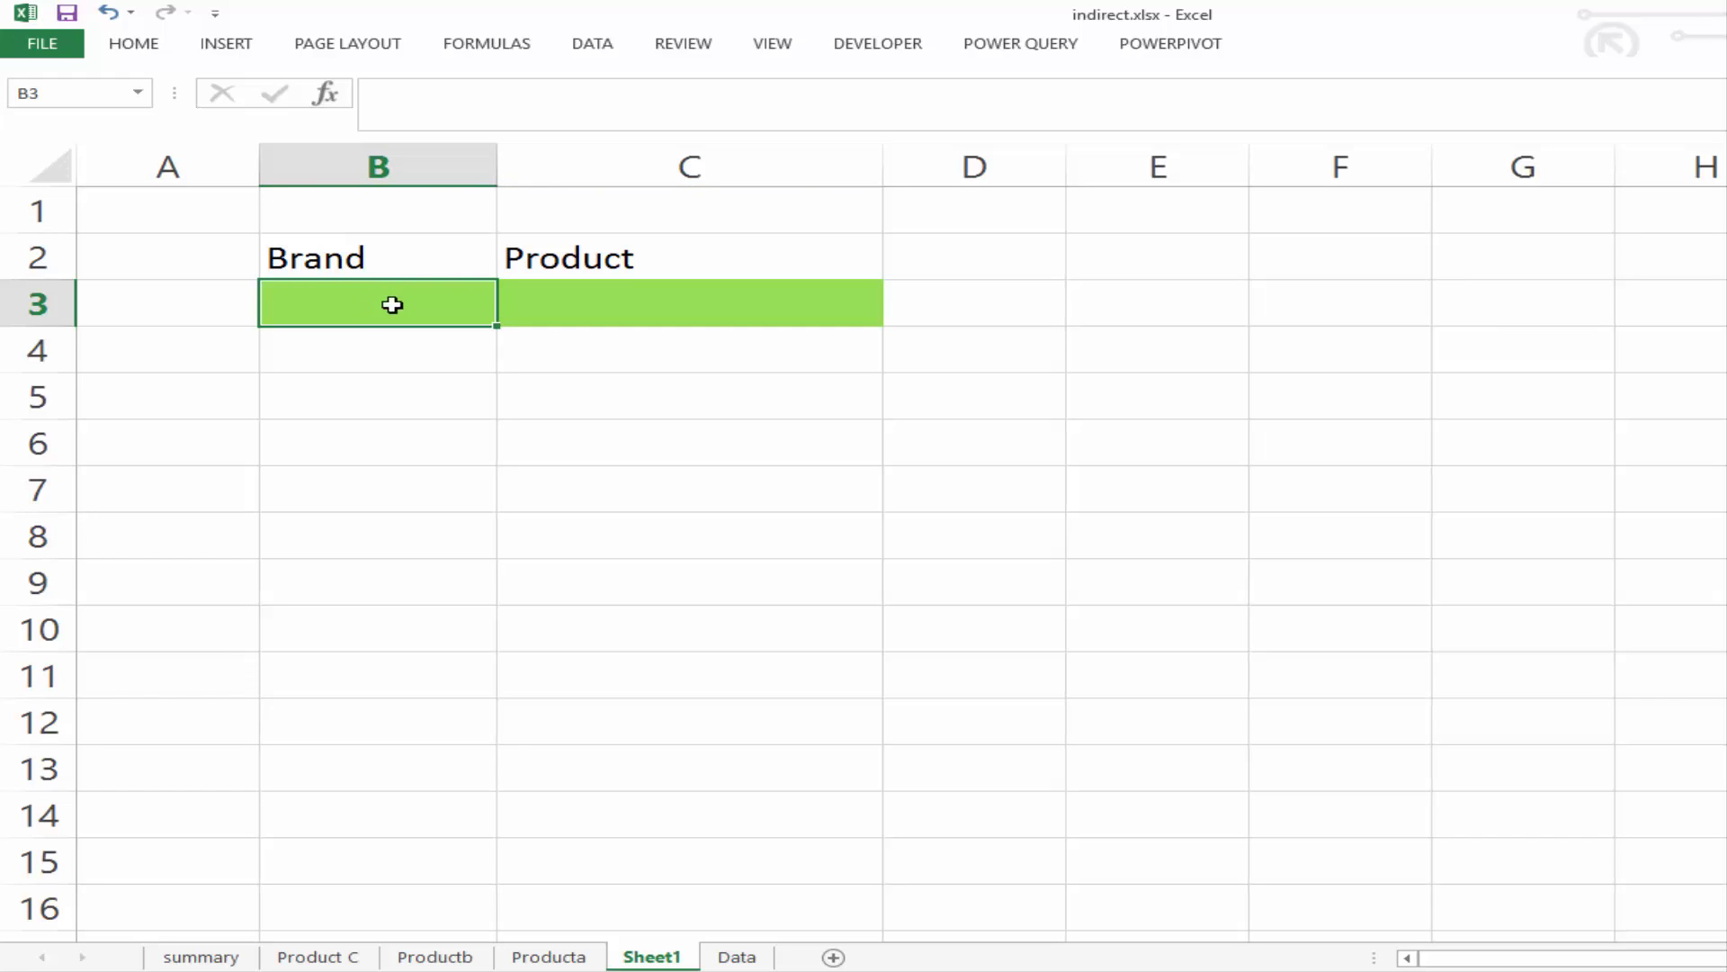
pyautogui.click(666, 292)
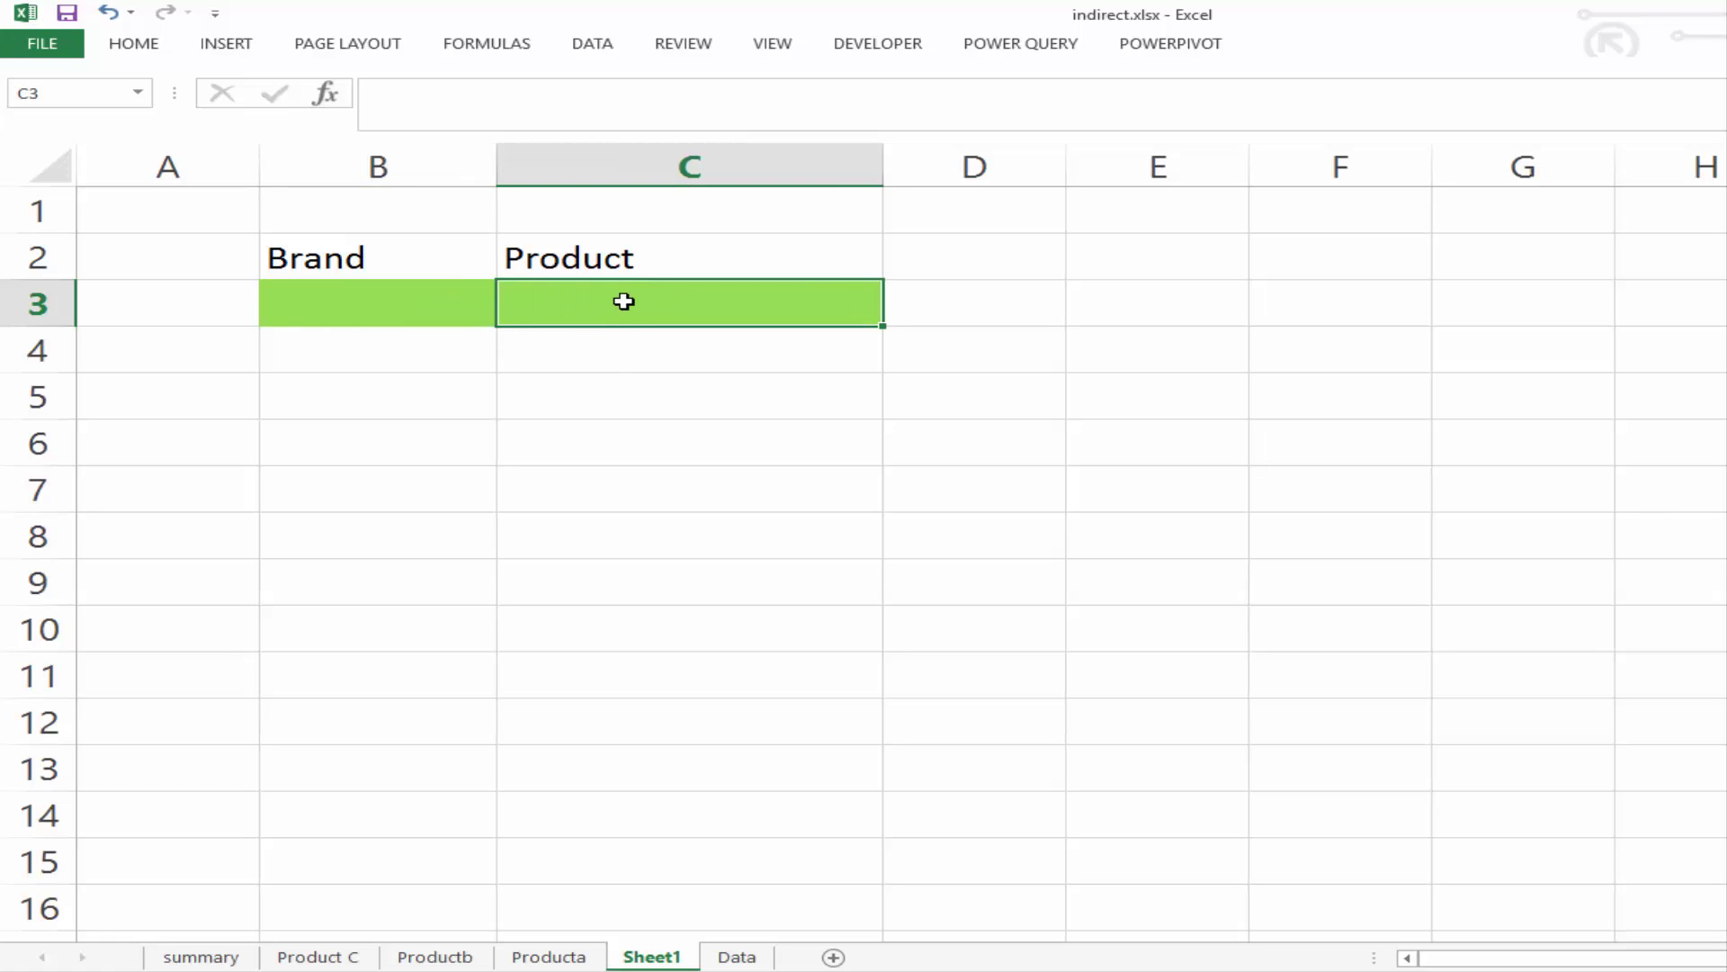
# Review the Data sheet's brand list in column A and each brand's products in columns C–E
pyautogui.click(736, 957)
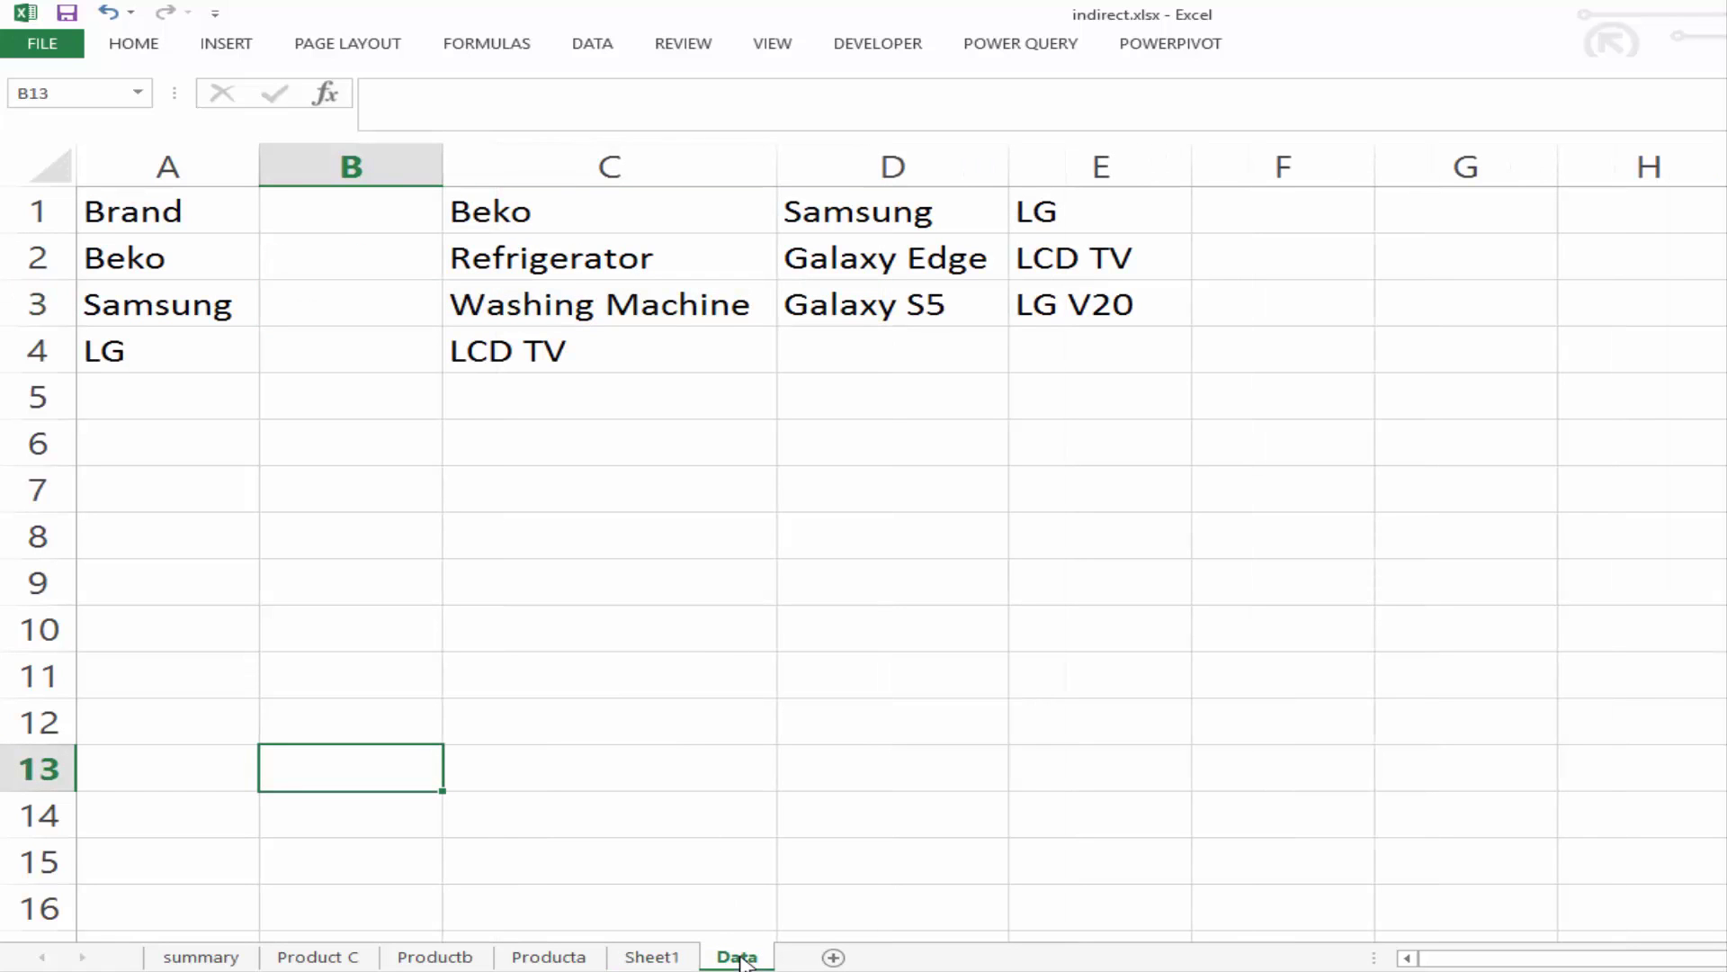
pyautogui.moveTo(209, 205); pyautogui.dragTo(207, 347)
pyautogui.moveTo(553, 216); pyautogui.dragTo(1021, 213)
pyautogui.moveTo(663, 258); pyautogui.dragTo(666, 356)
pyautogui.click(892, 263)
pyautogui.moveTo(891, 286); pyautogui.dragTo(895, 306)
pyautogui.moveTo(1104, 268); pyautogui.dragTo(1100, 302)
# Recheck Sheet1's Brand cell B3, then select the brand list A1:A4 on Data
pyautogui.click(651, 956)
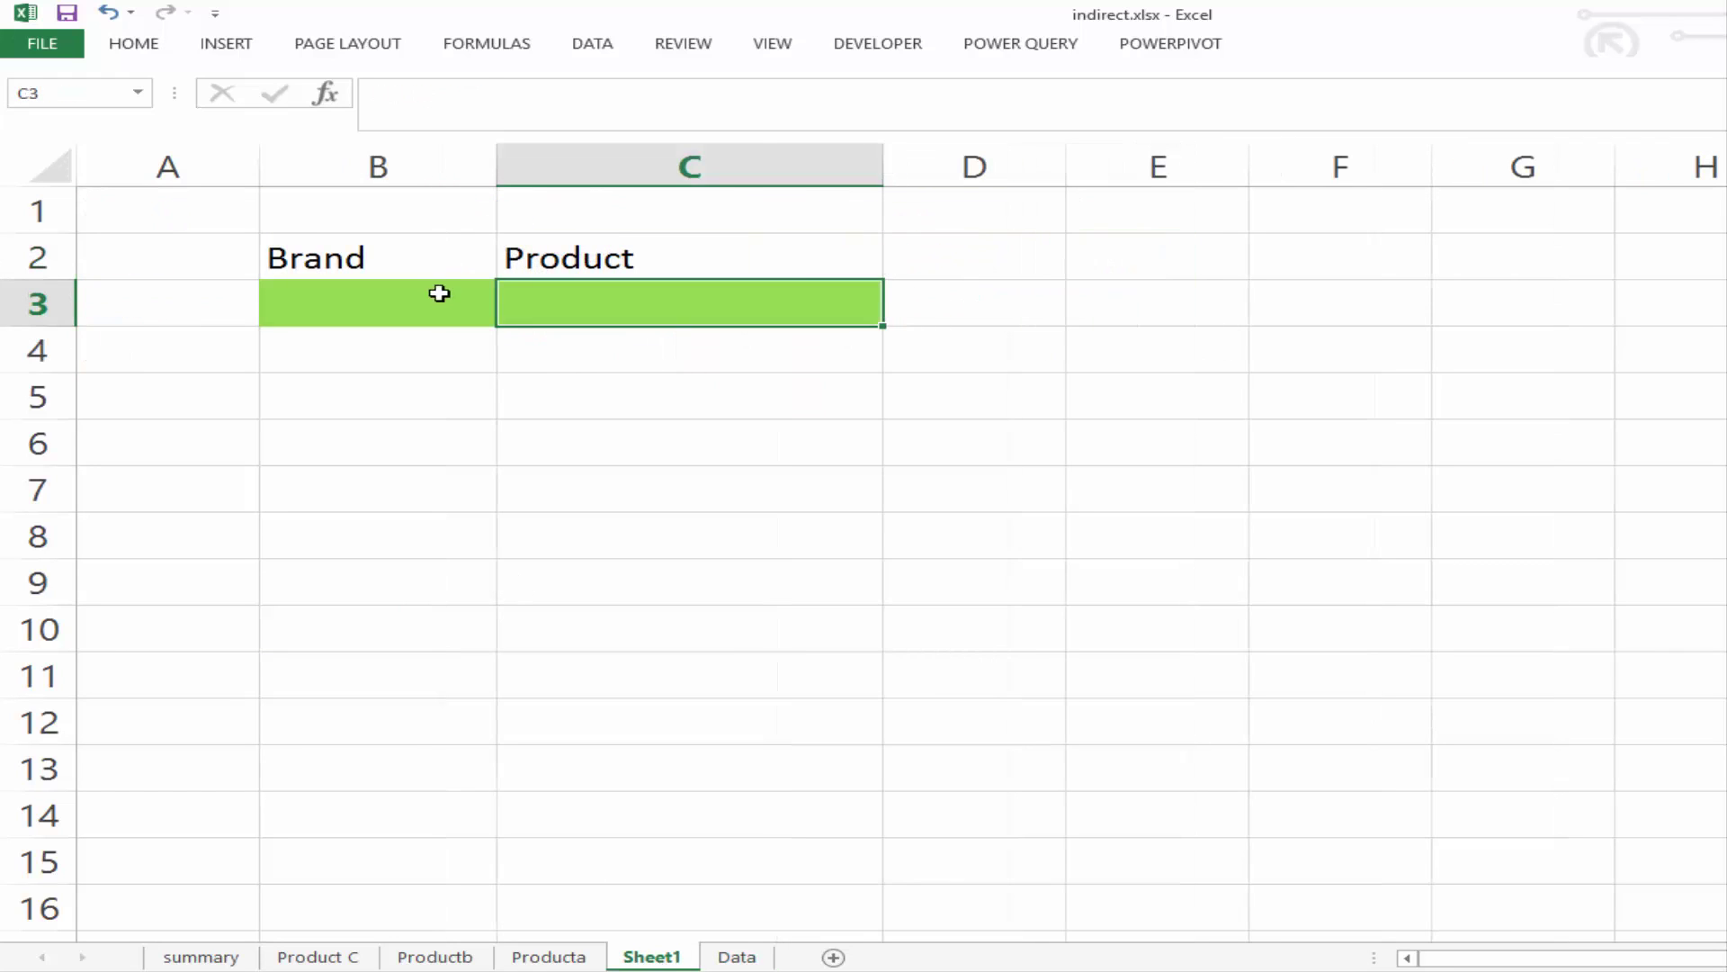
pyautogui.click(419, 303)
pyautogui.click(385, 261)
pyautogui.click(366, 295)
pyautogui.click(737, 955)
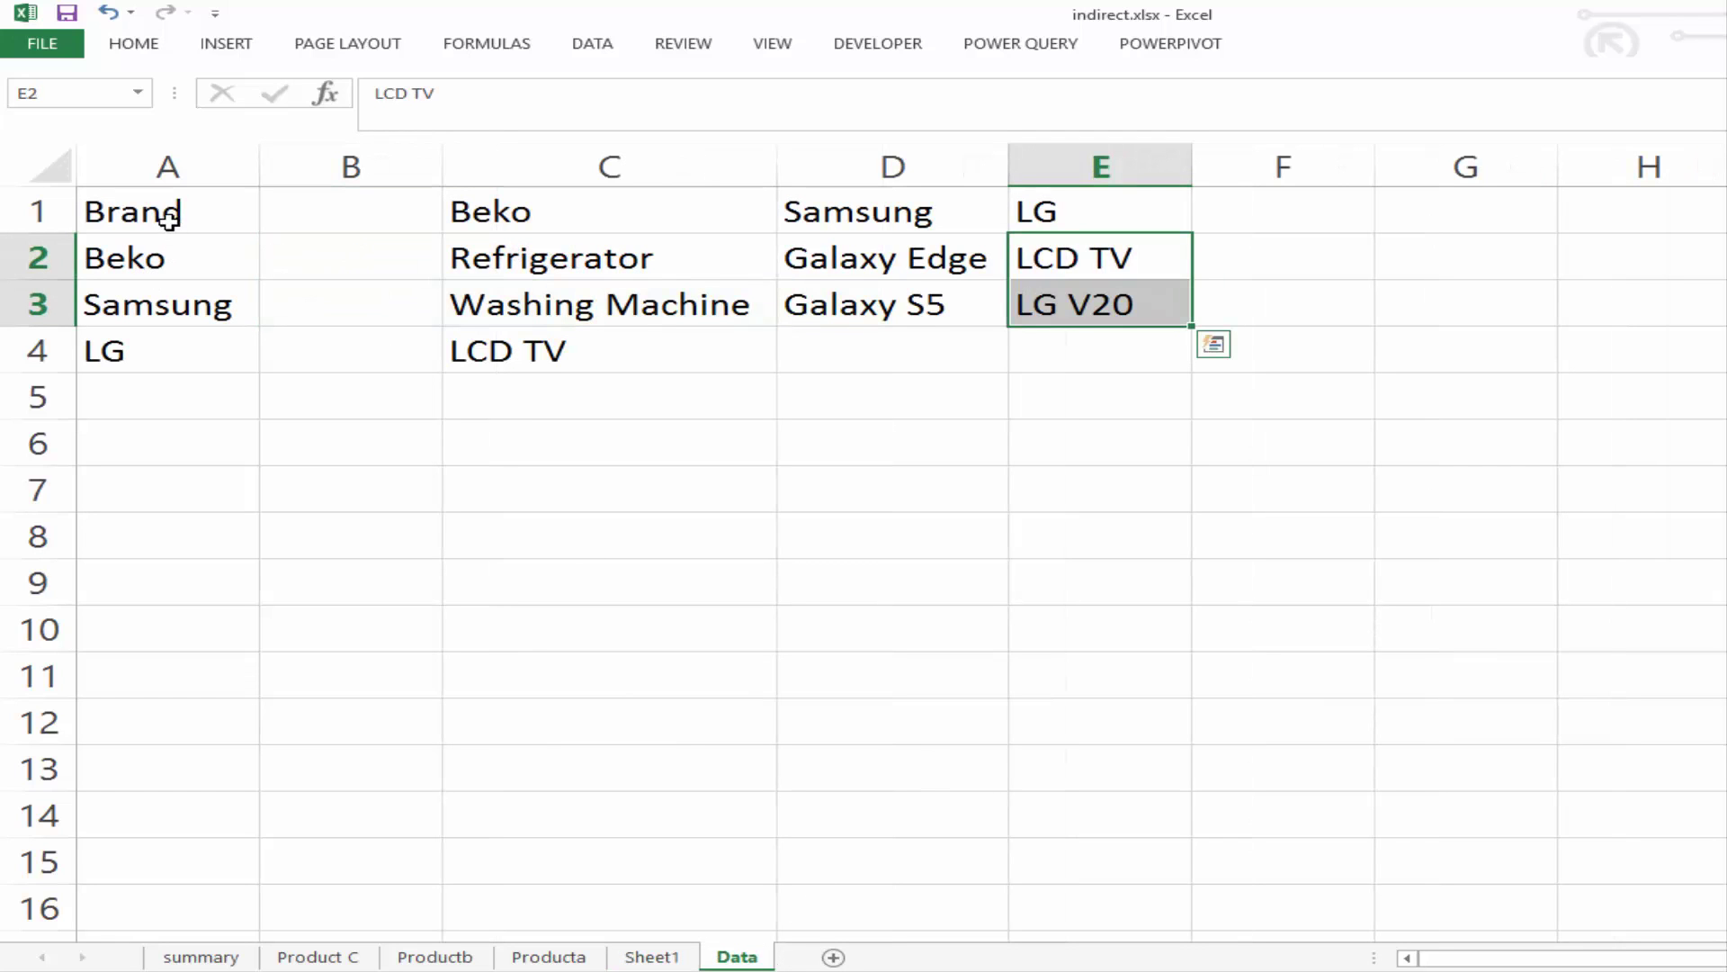
pyautogui.moveTo(171, 211); pyautogui.dragTo(167, 352)
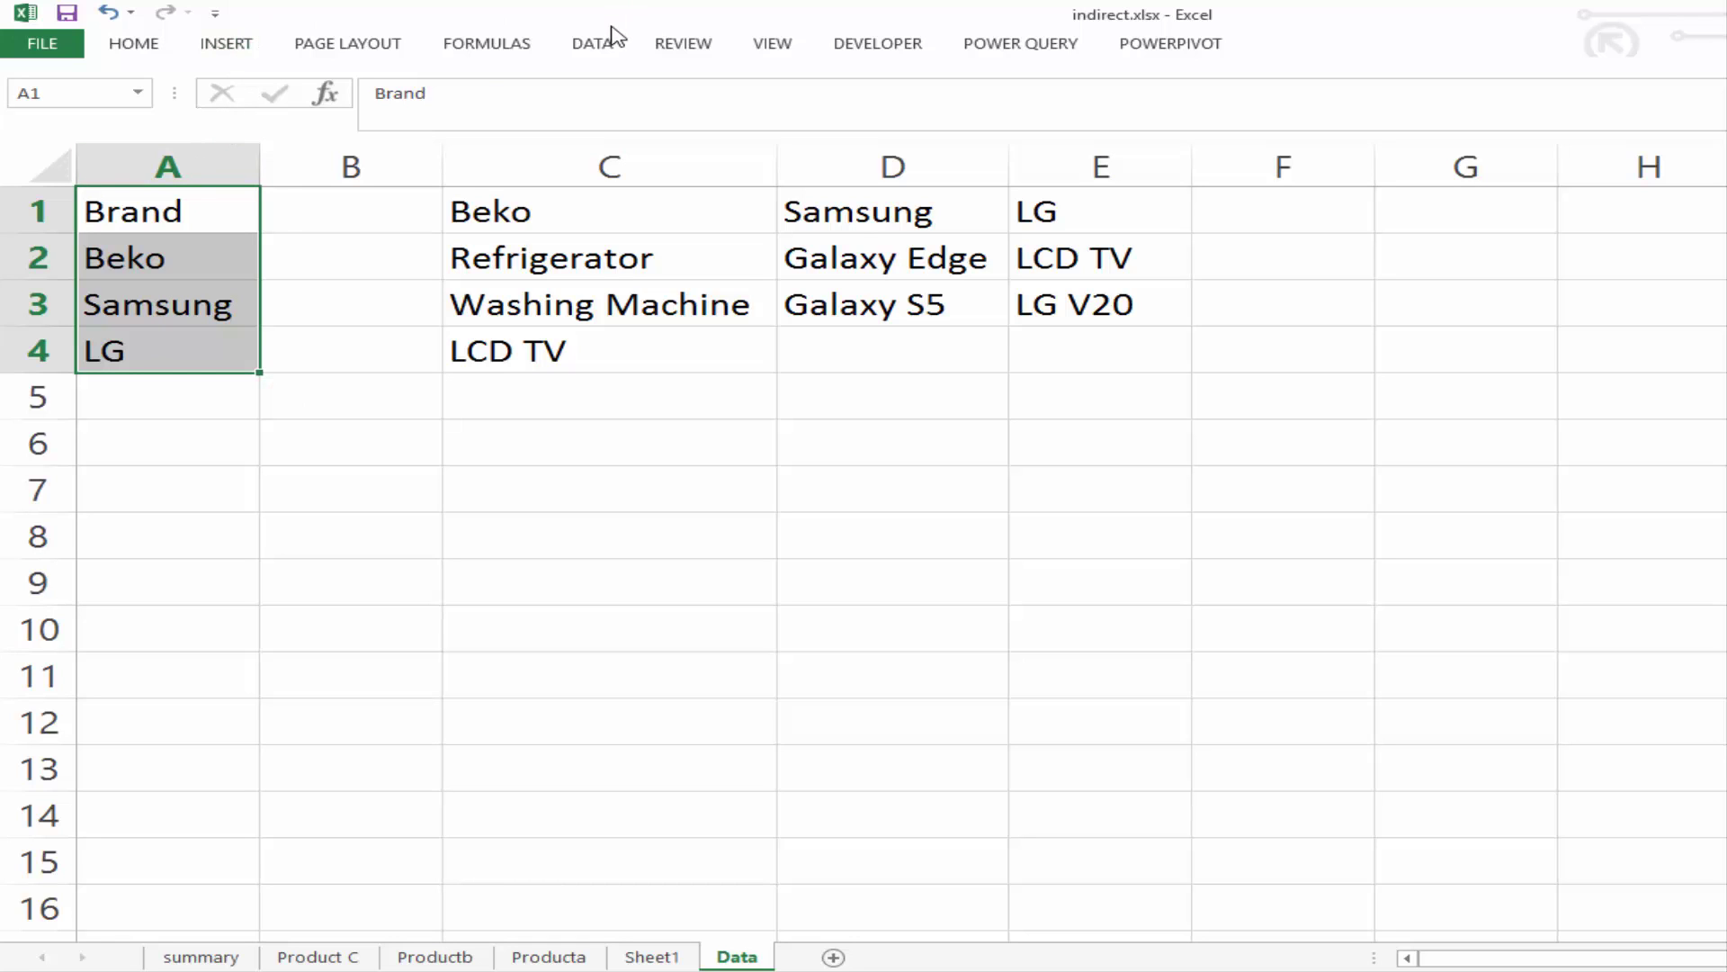
# Create the name Brand for A2:A4 from the selection's top row
pyautogui.click(477, 49)
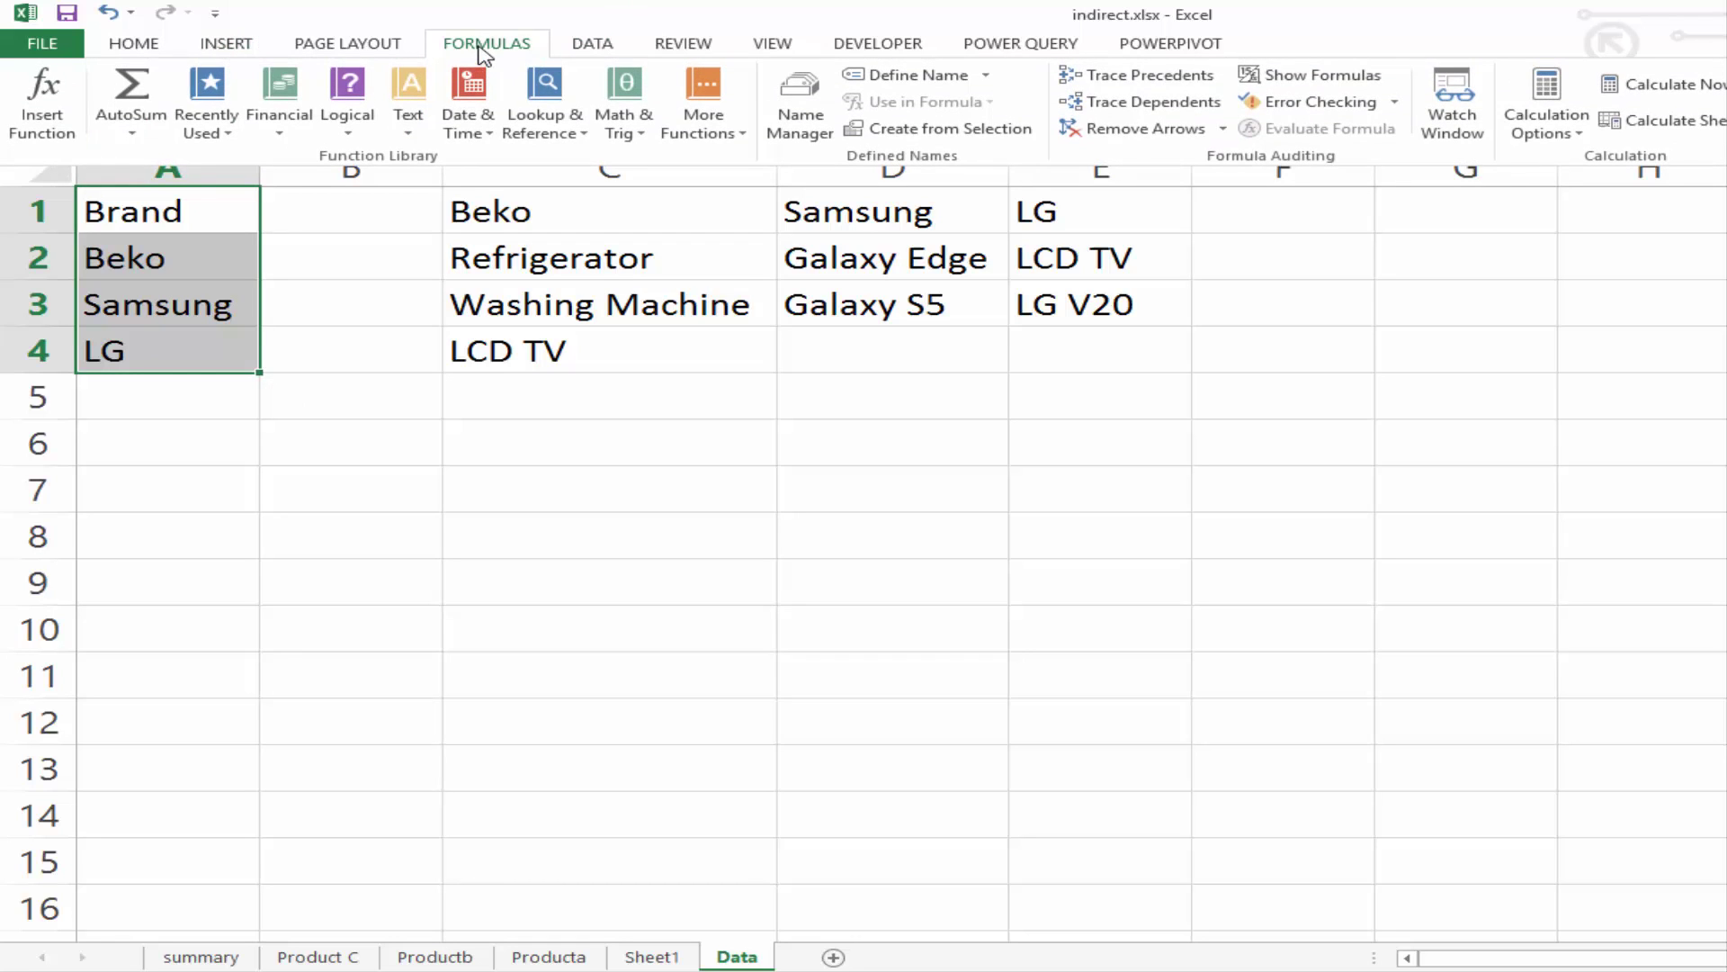
pyautogui.click(972, 144)
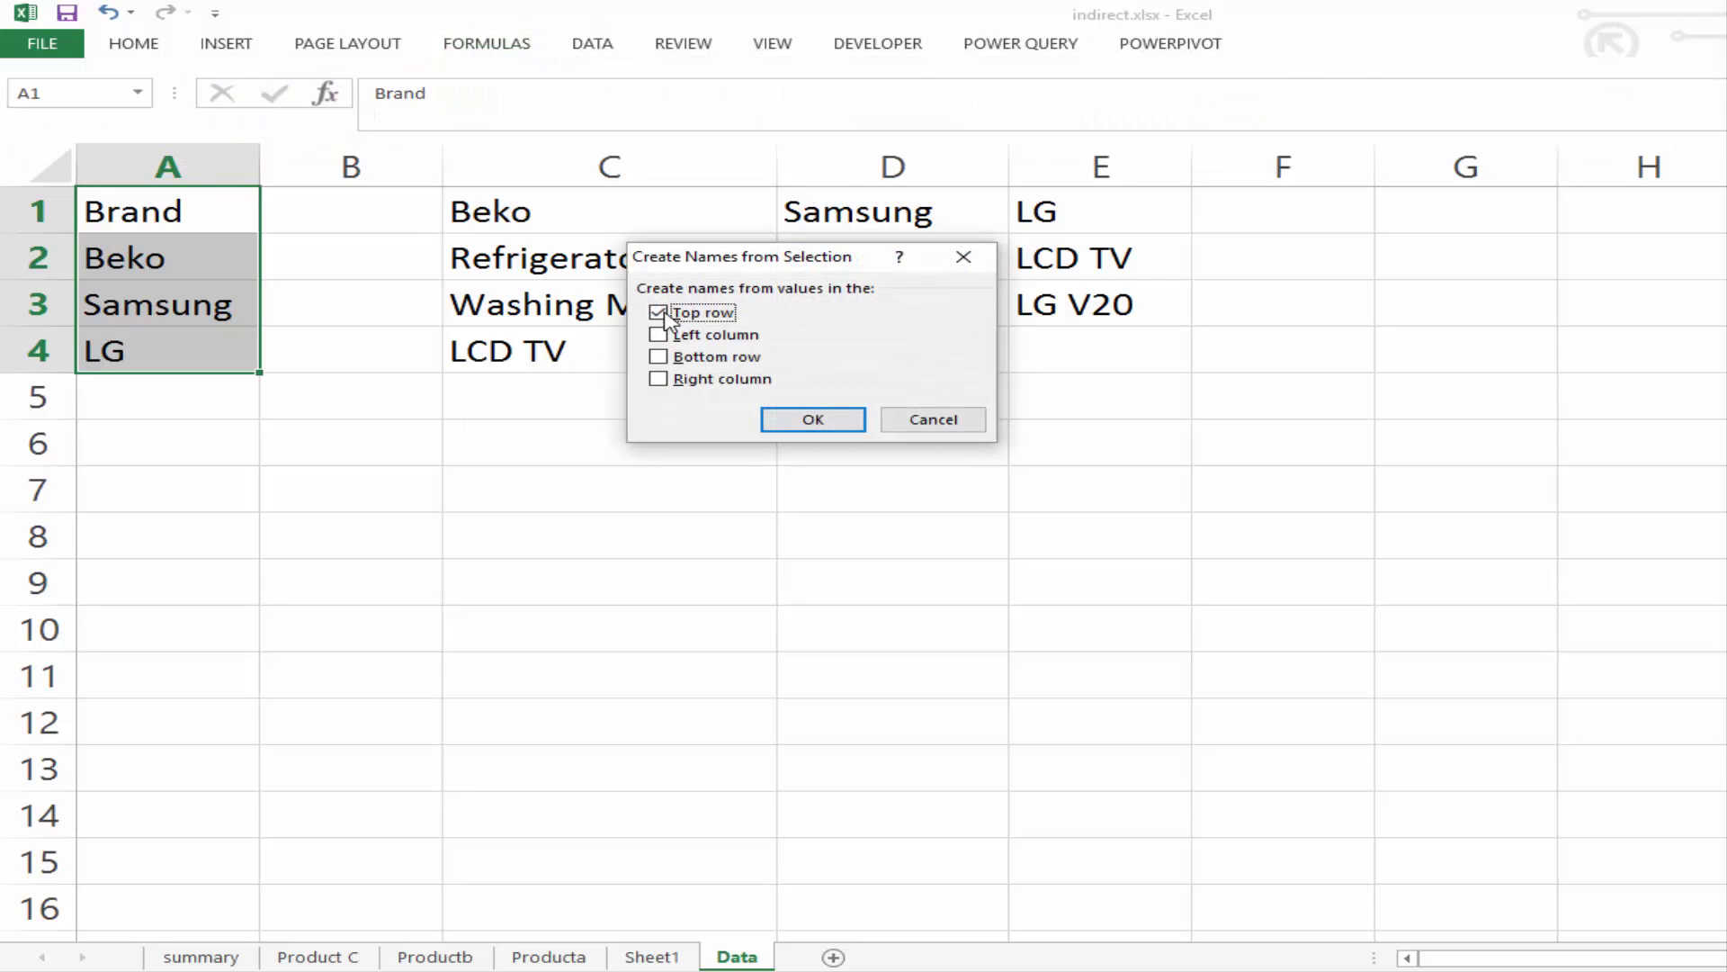
pyautogui.click(798, 422)
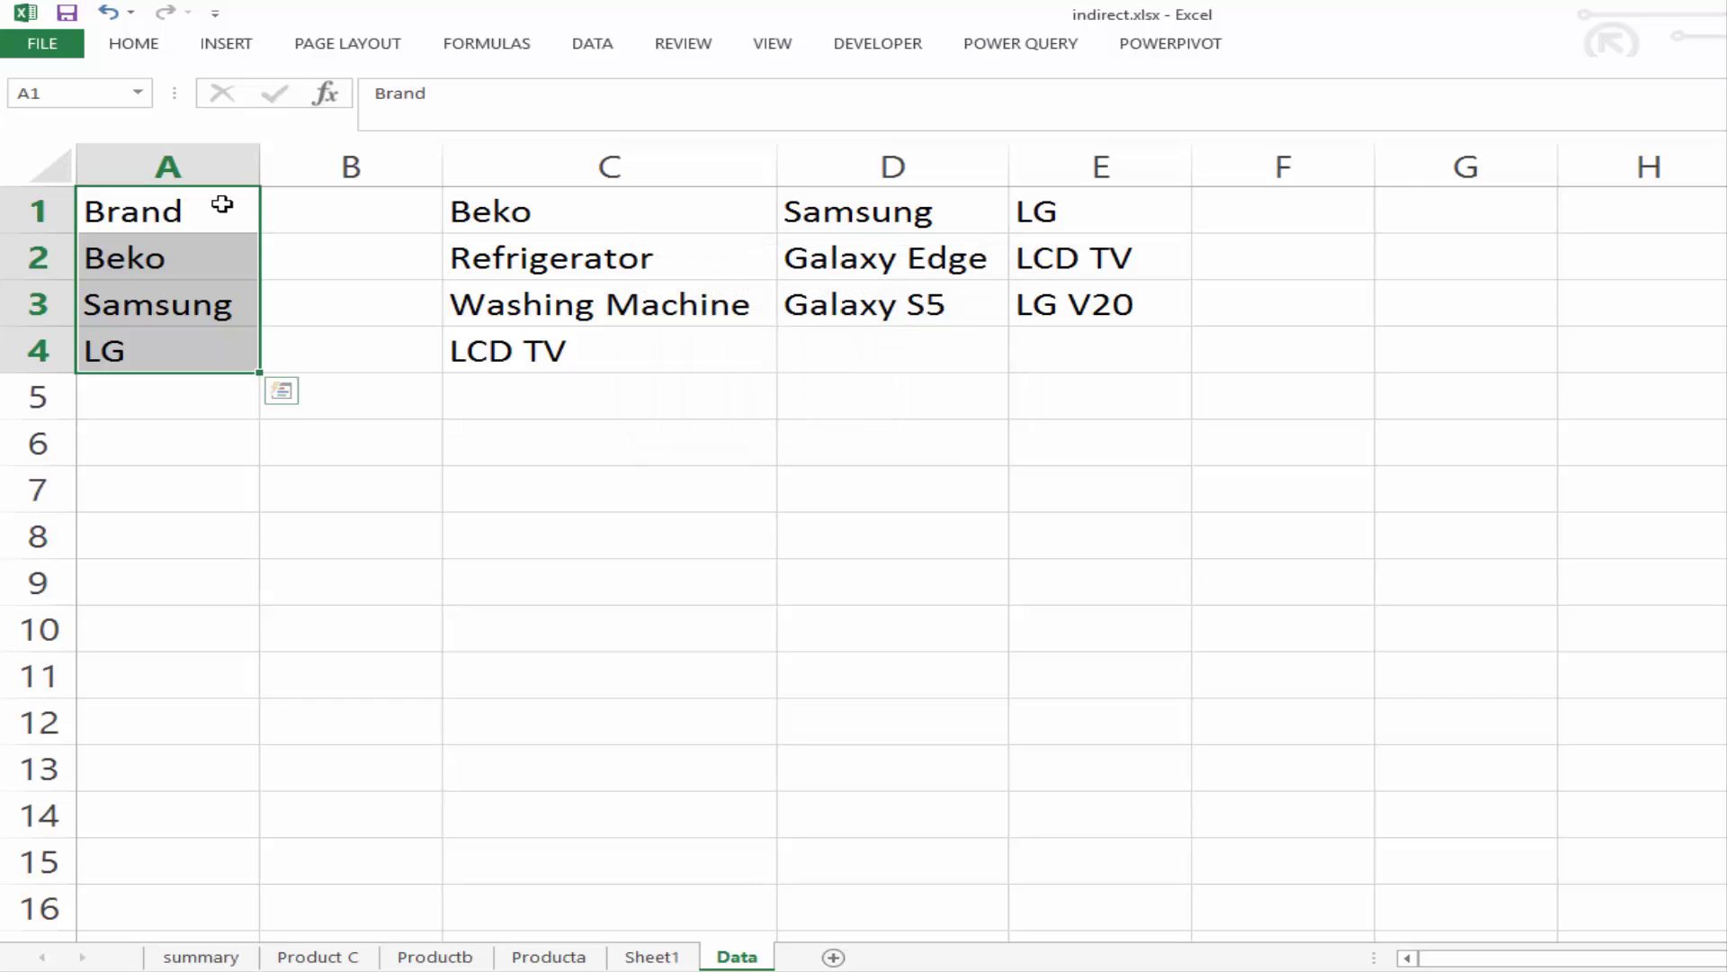
# Confirm the Brand name in Name Manager and return to Sheet1
pyautogui.moveTo(223, 204); pyautogui.dragTo(191, 354)
pyautogui.click(453, 47)
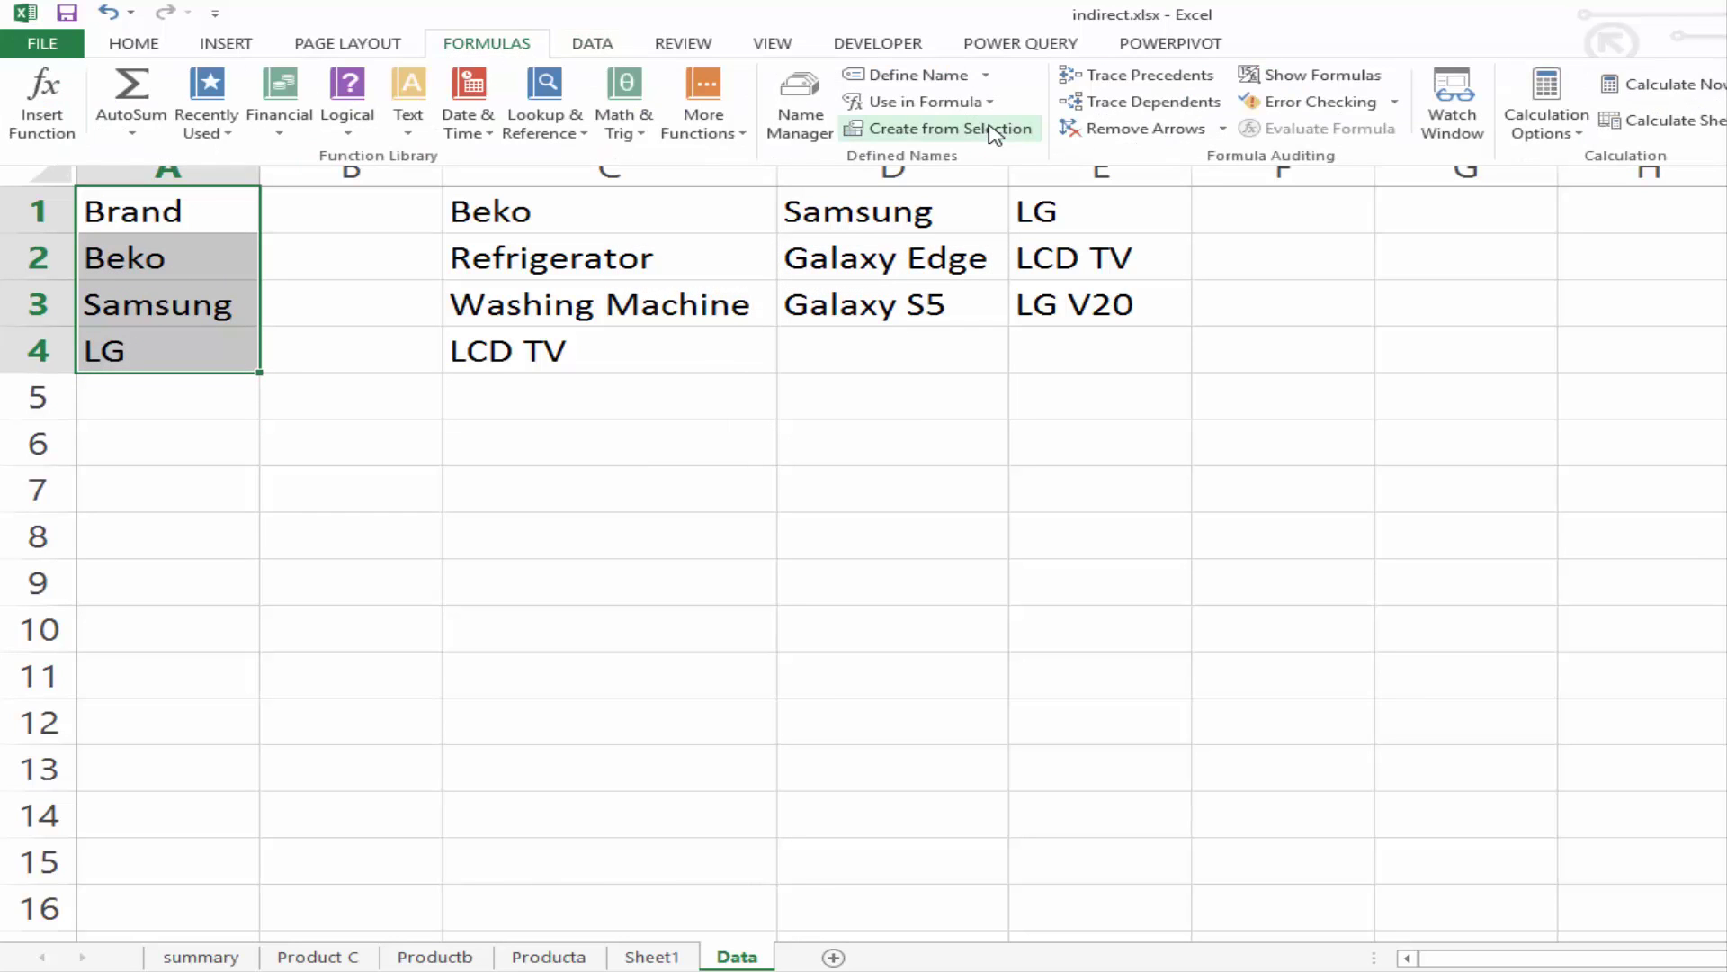
pyautogui.click(815, 126)
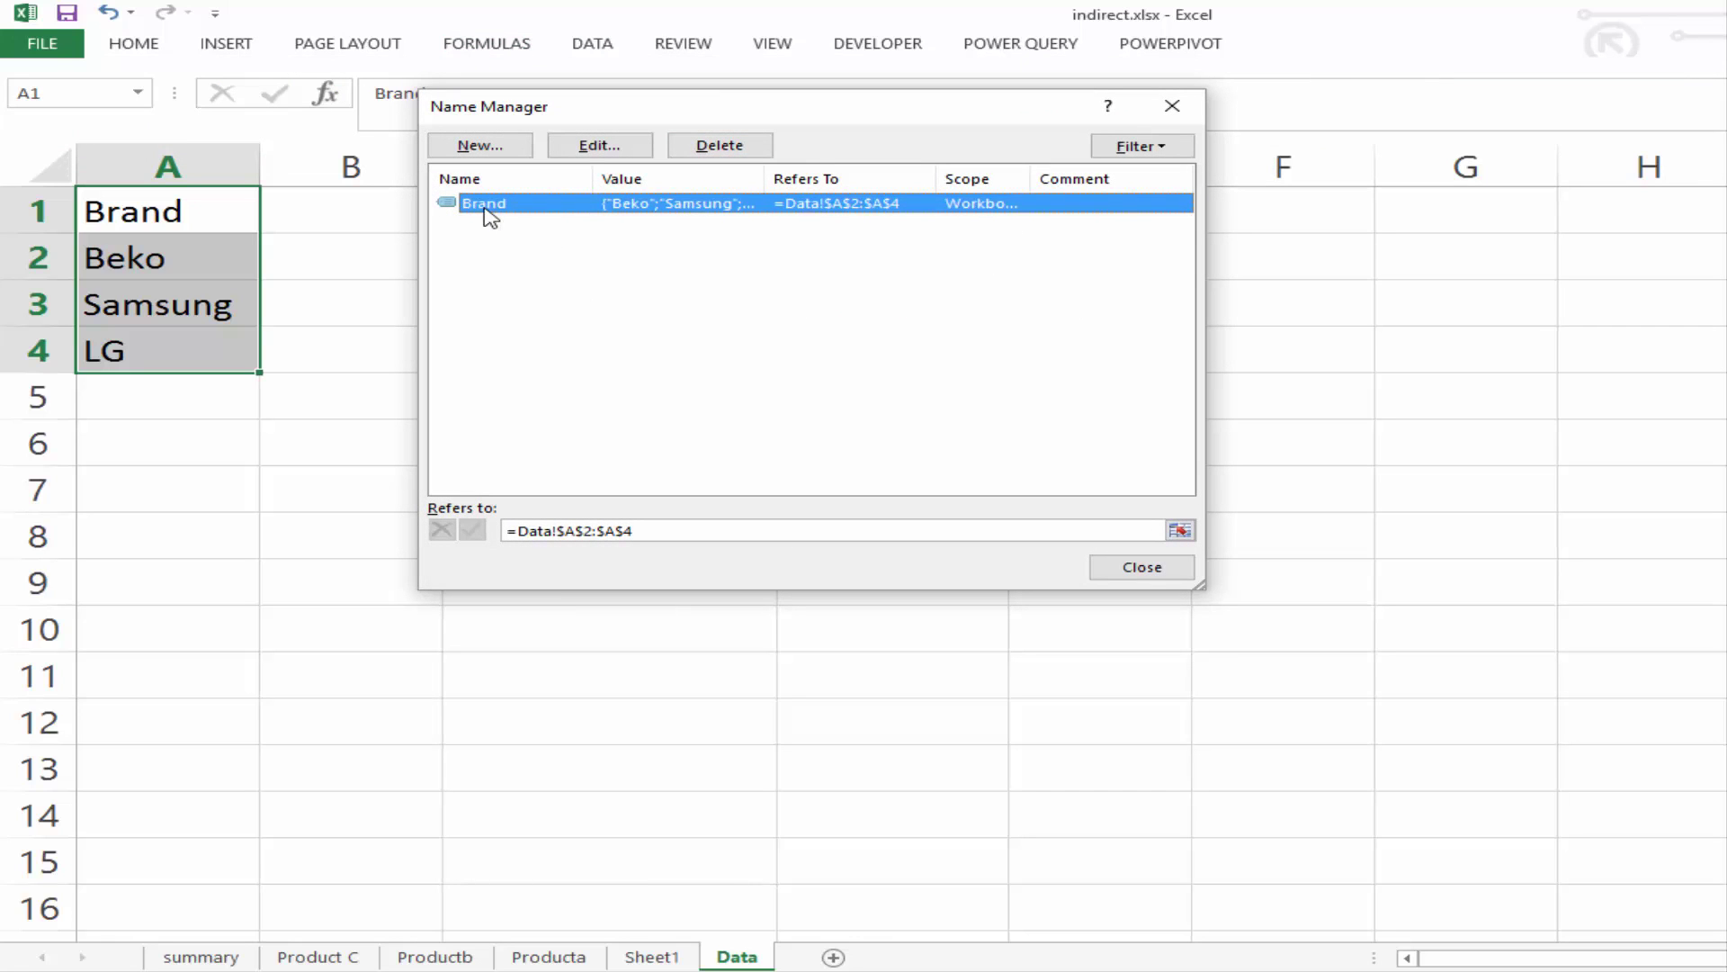
pyautogui.click(1141, 568)
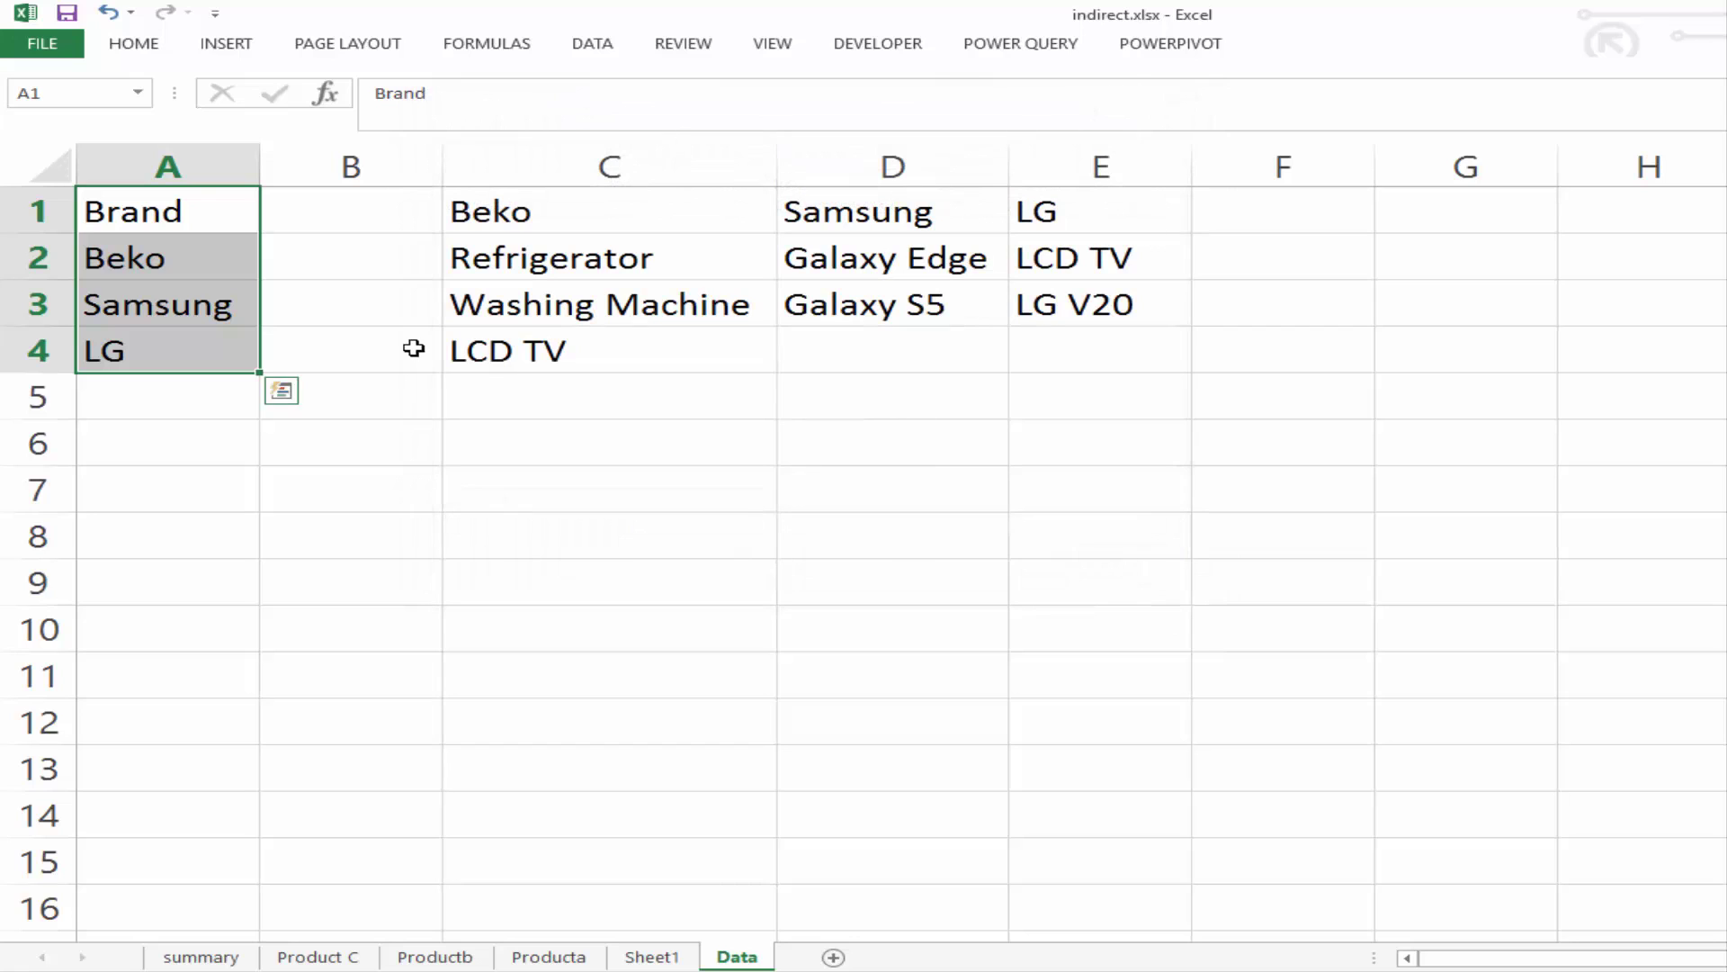
pyautogui.click(651, 956)
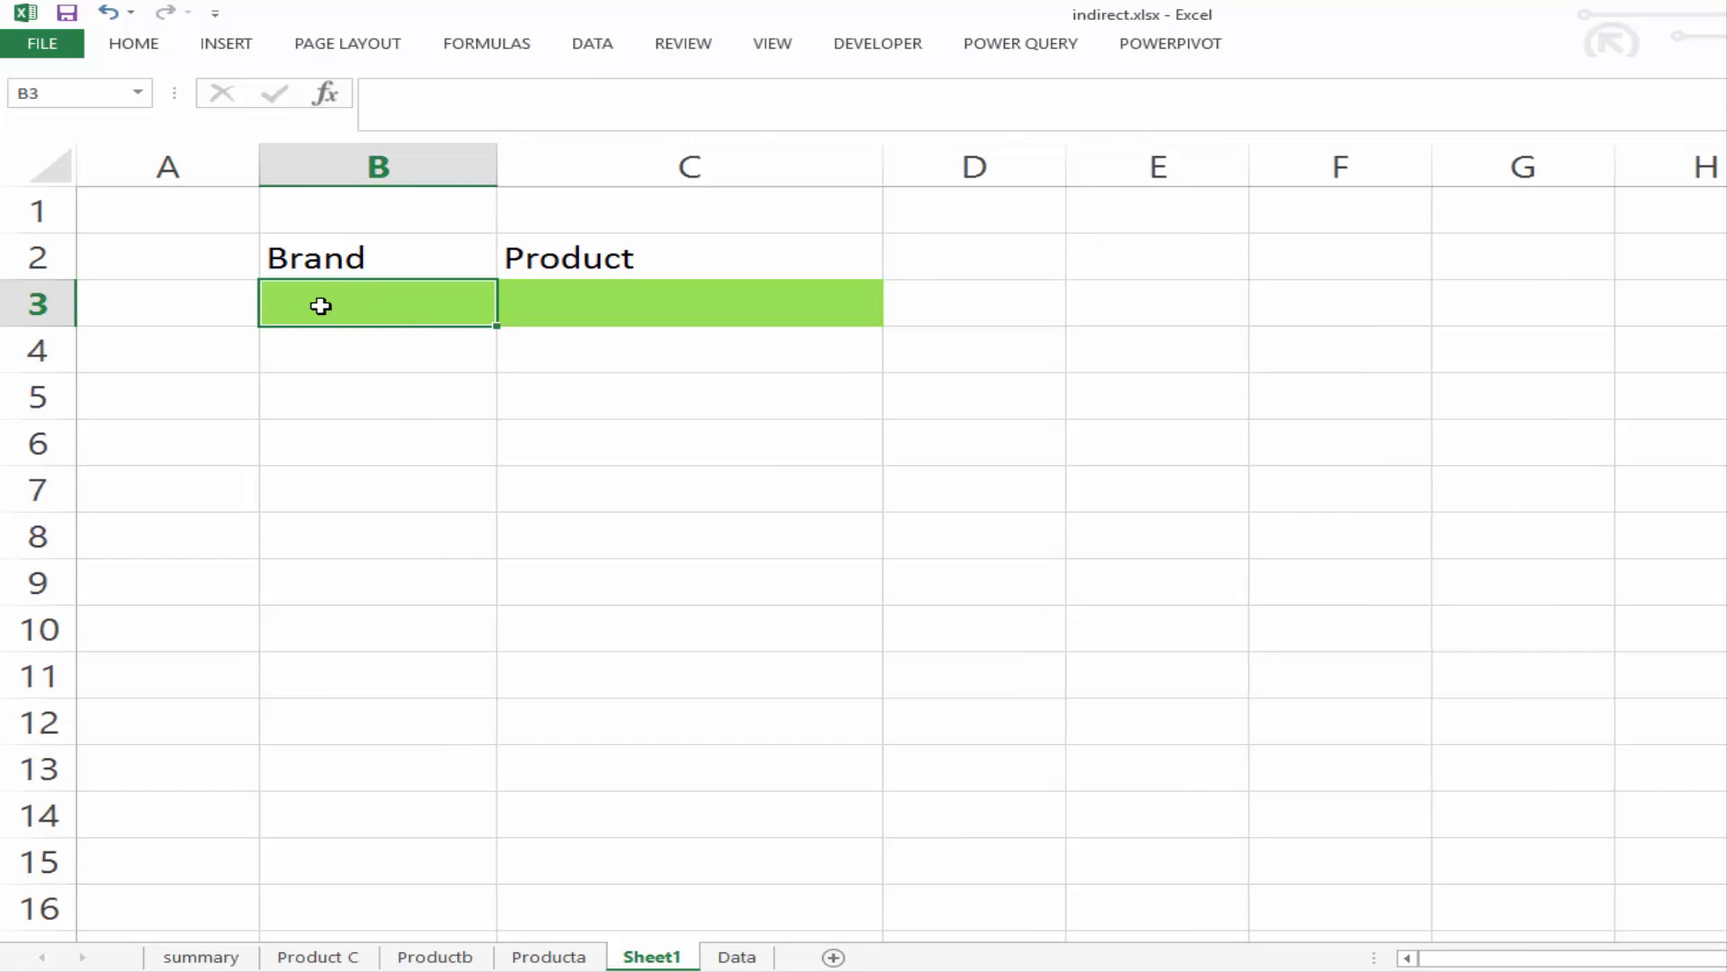
# Set B3's Data Validation to allow a List with =Brand as the source
pyautogui.click(592, 44)
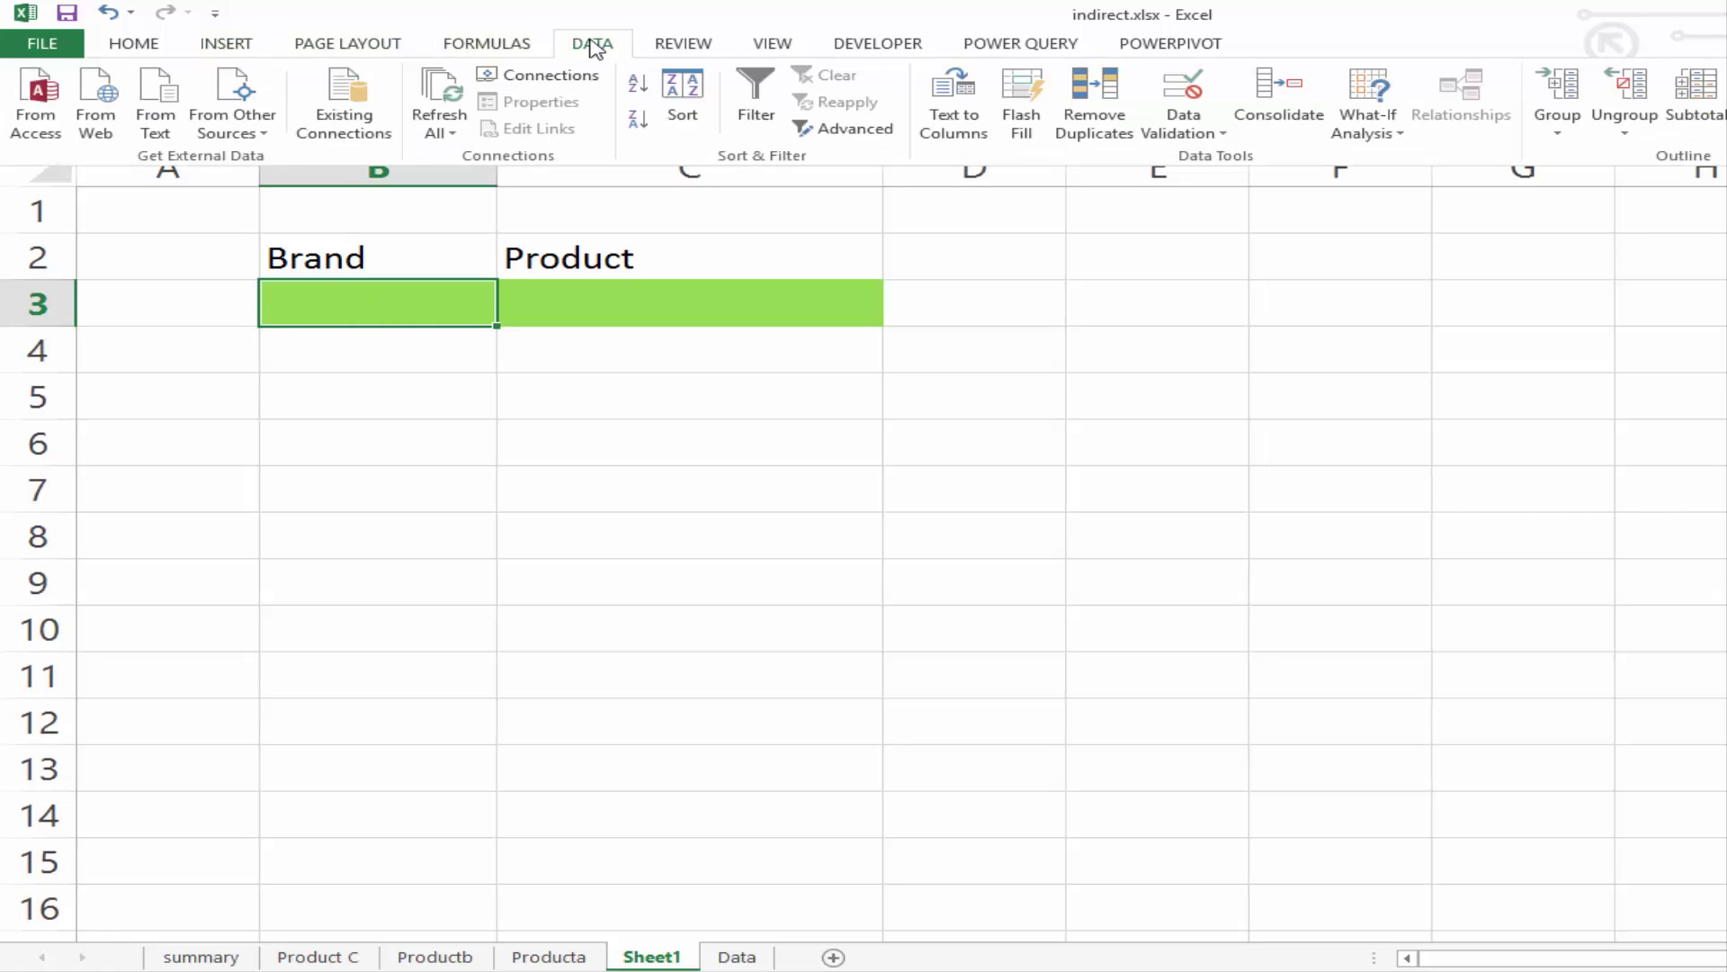
pyautogui.click(1184, 124)
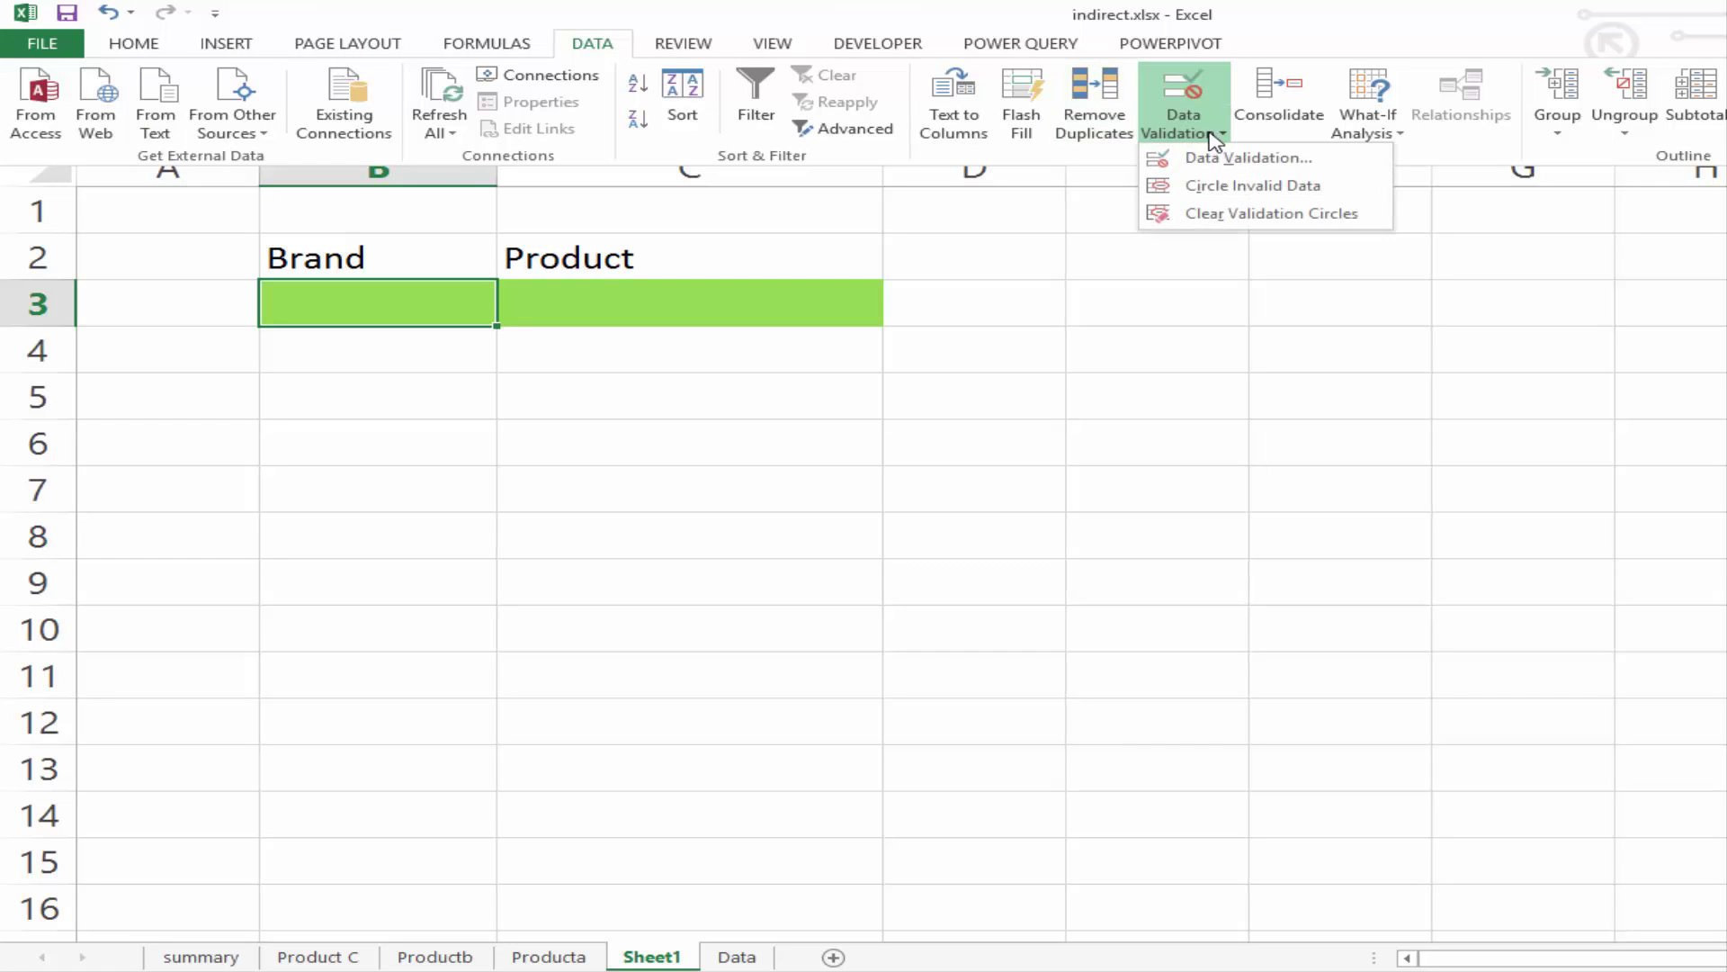
pyautogui.click(1242, 160)
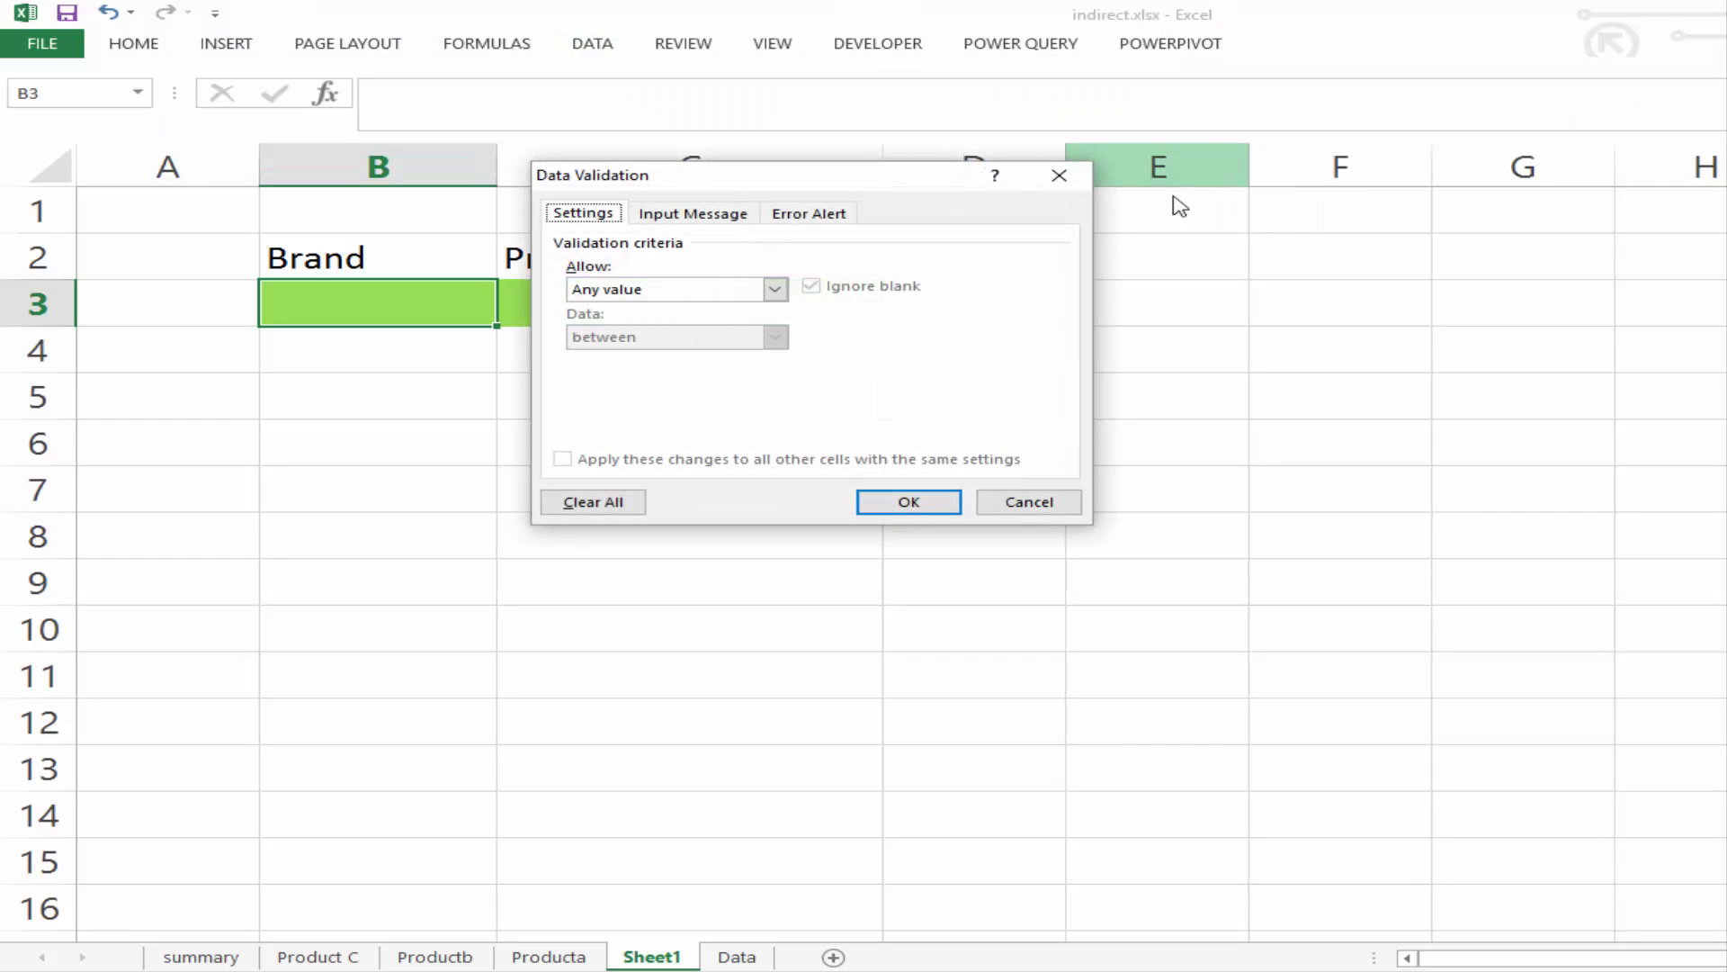
pyautogui.click(775, 290)
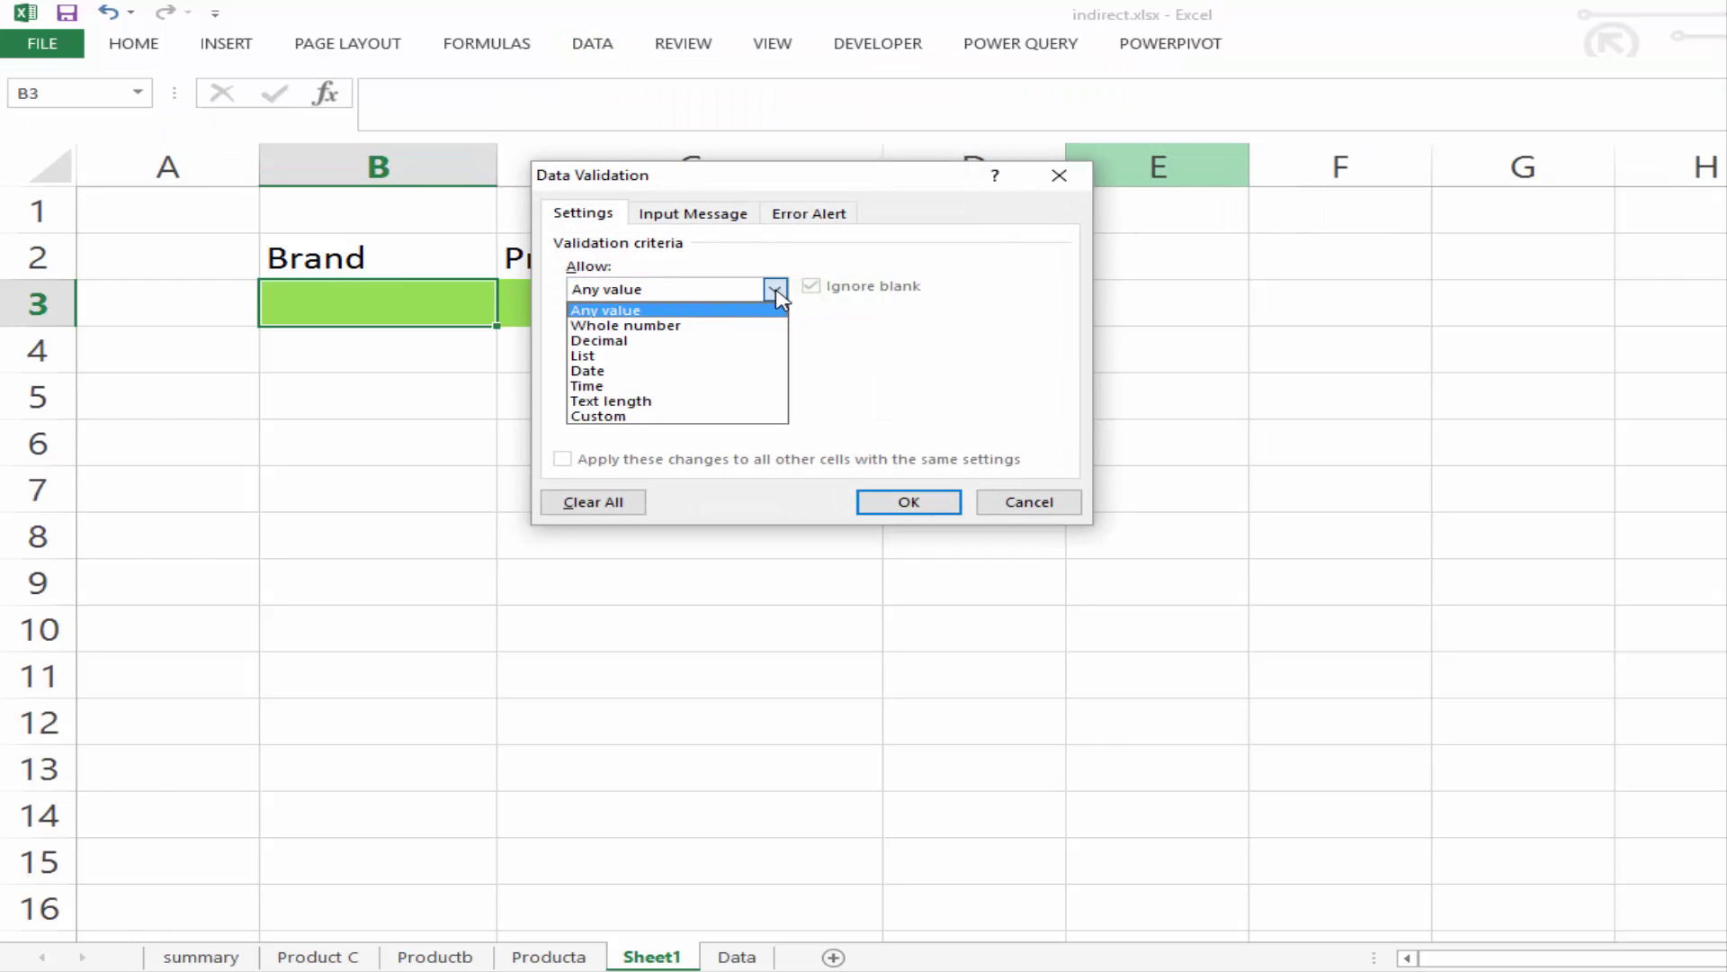
pyautogui.click(715, 357)
pyautogui.click(644, 389)
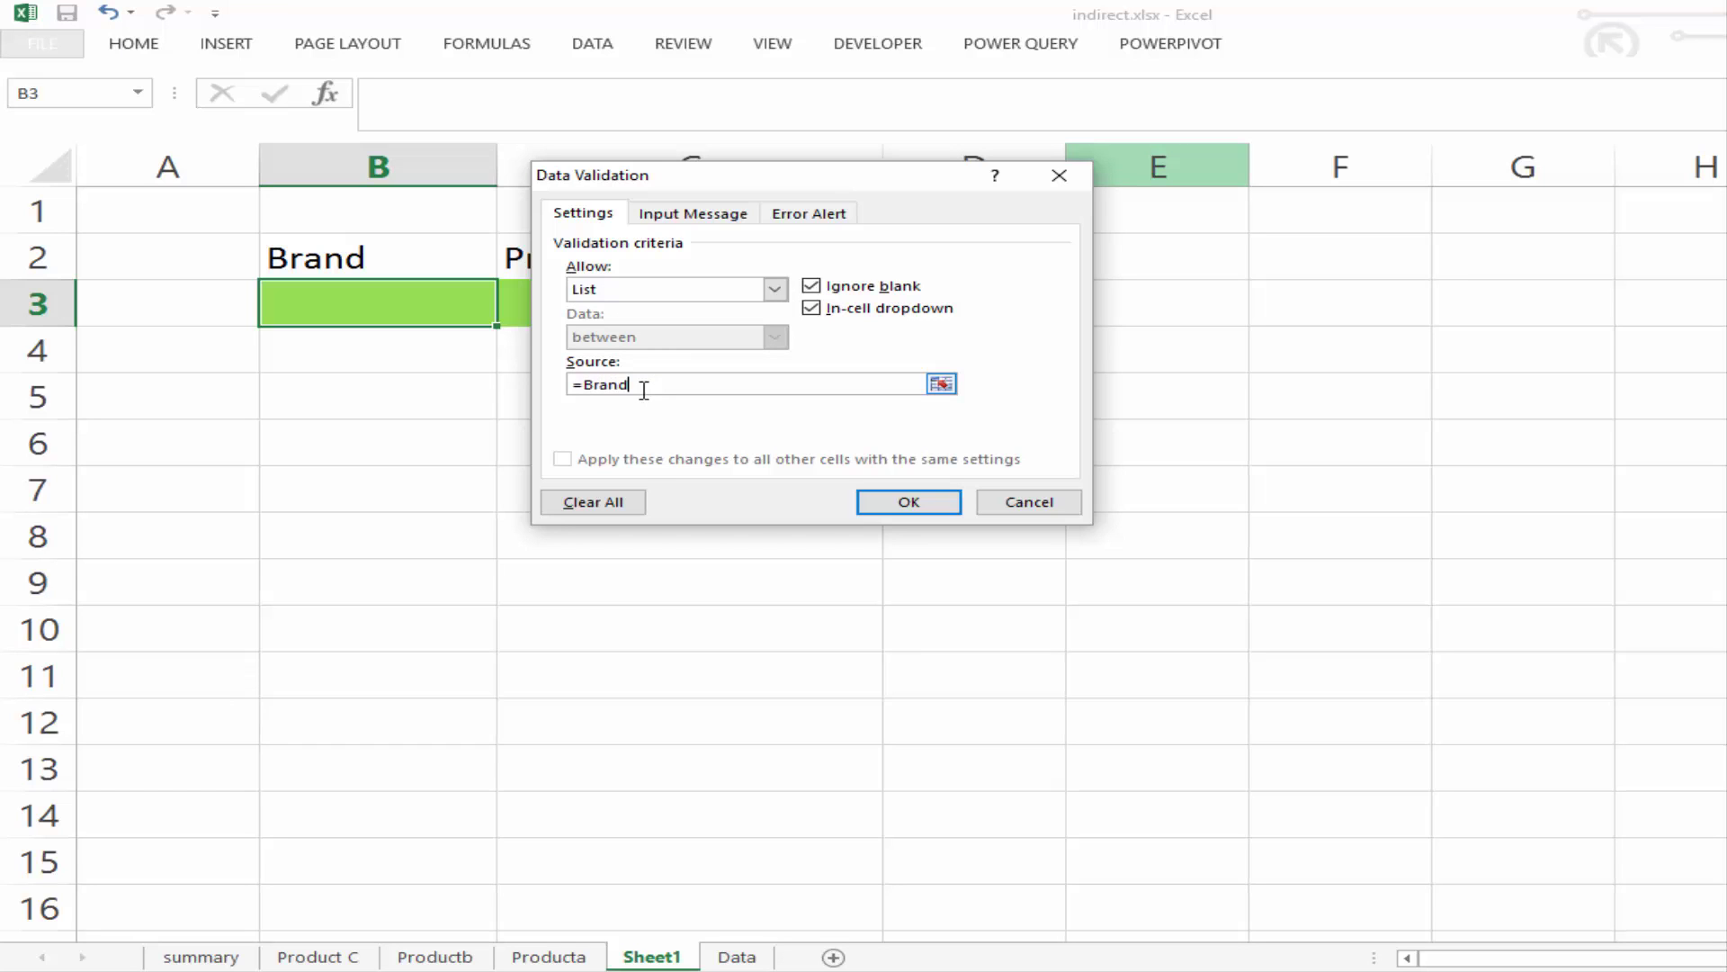
# Confirm the validation and test B3's drop-down, picking Beko, Samsung, then LG
pyautogui.click(937, 501)
pyautogui.click(512, 315)
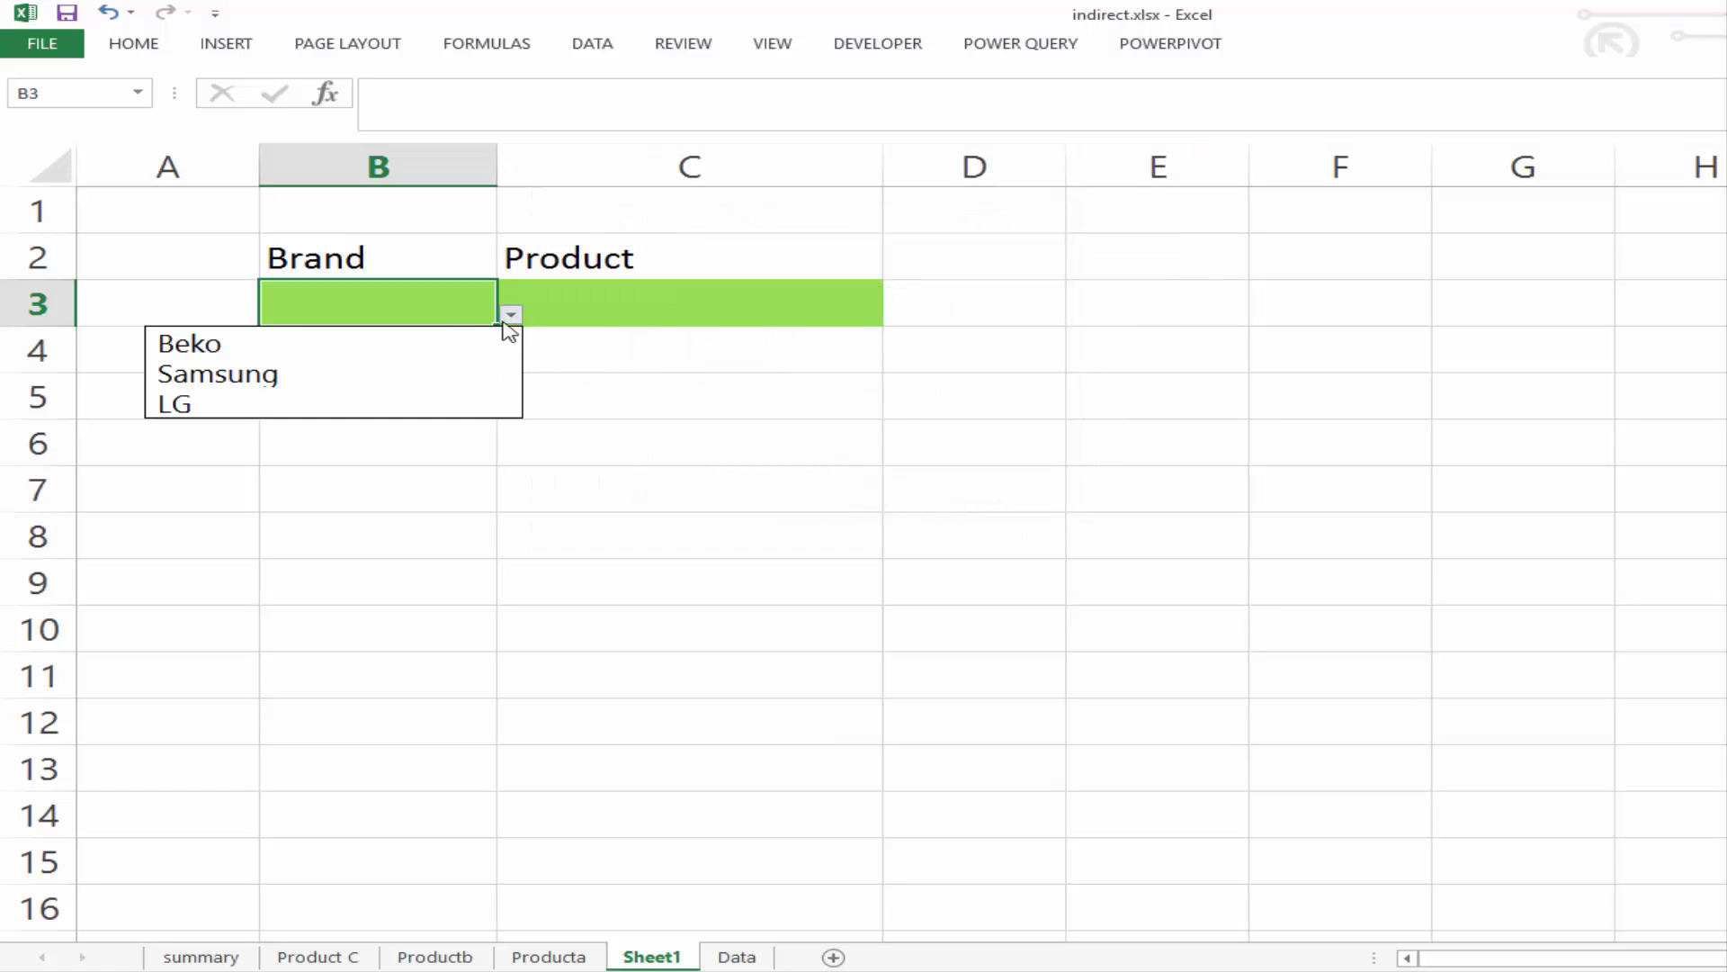
pyautogui.click(481, 341)
pyautogui.click(512, 315)
pyautogui.click(447, 376)
pyautogui.click(512, 315)
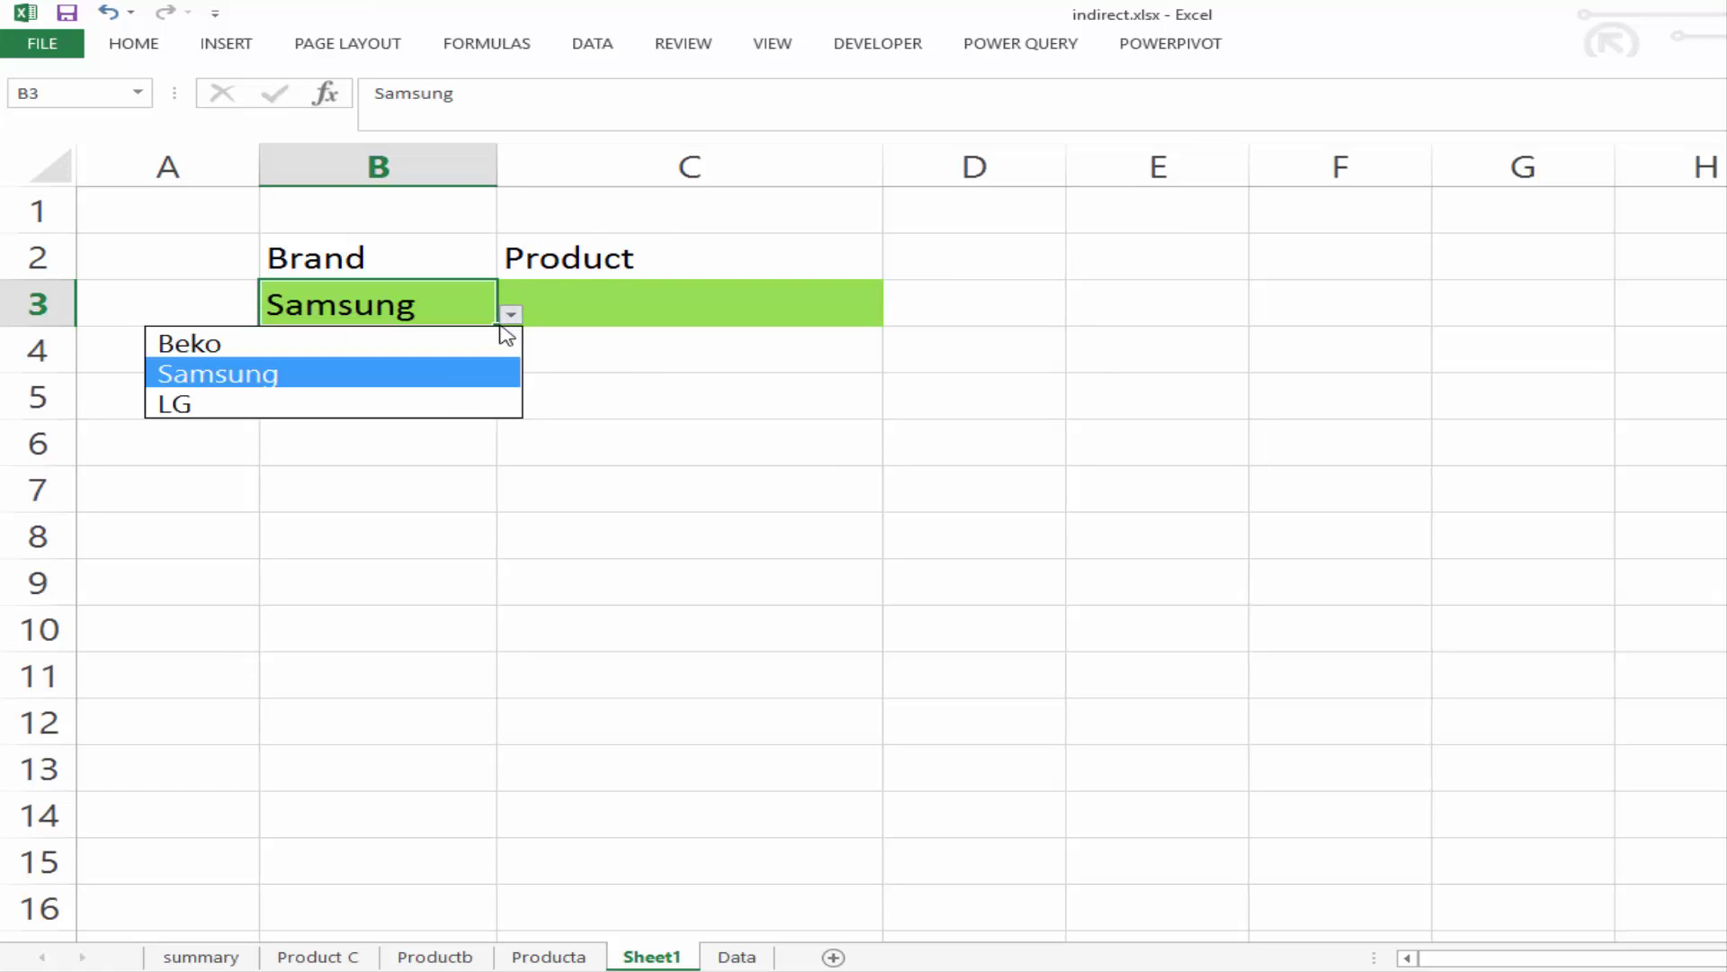
pyautogui.click(431, 401)
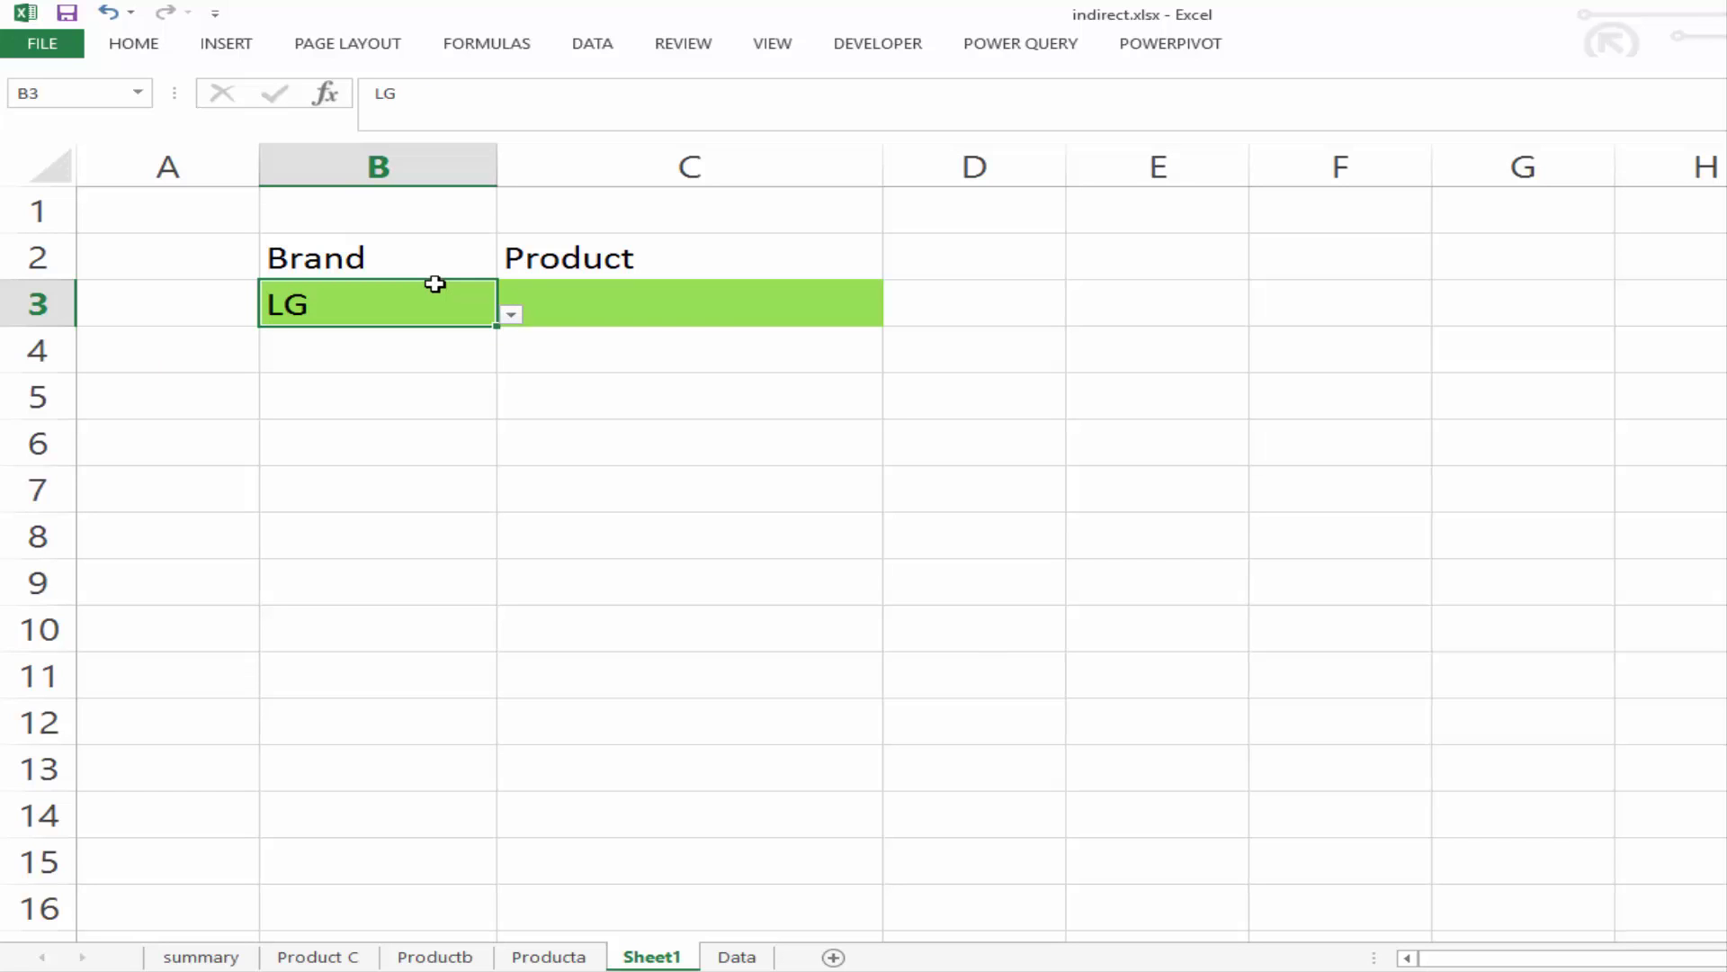
# Move between the Product cell C3 and the Brand cell B3, ending on C3
pyautogui.click(570, 299)
pyautogui.click(365, 314)
pyautogui.click(608, 300)
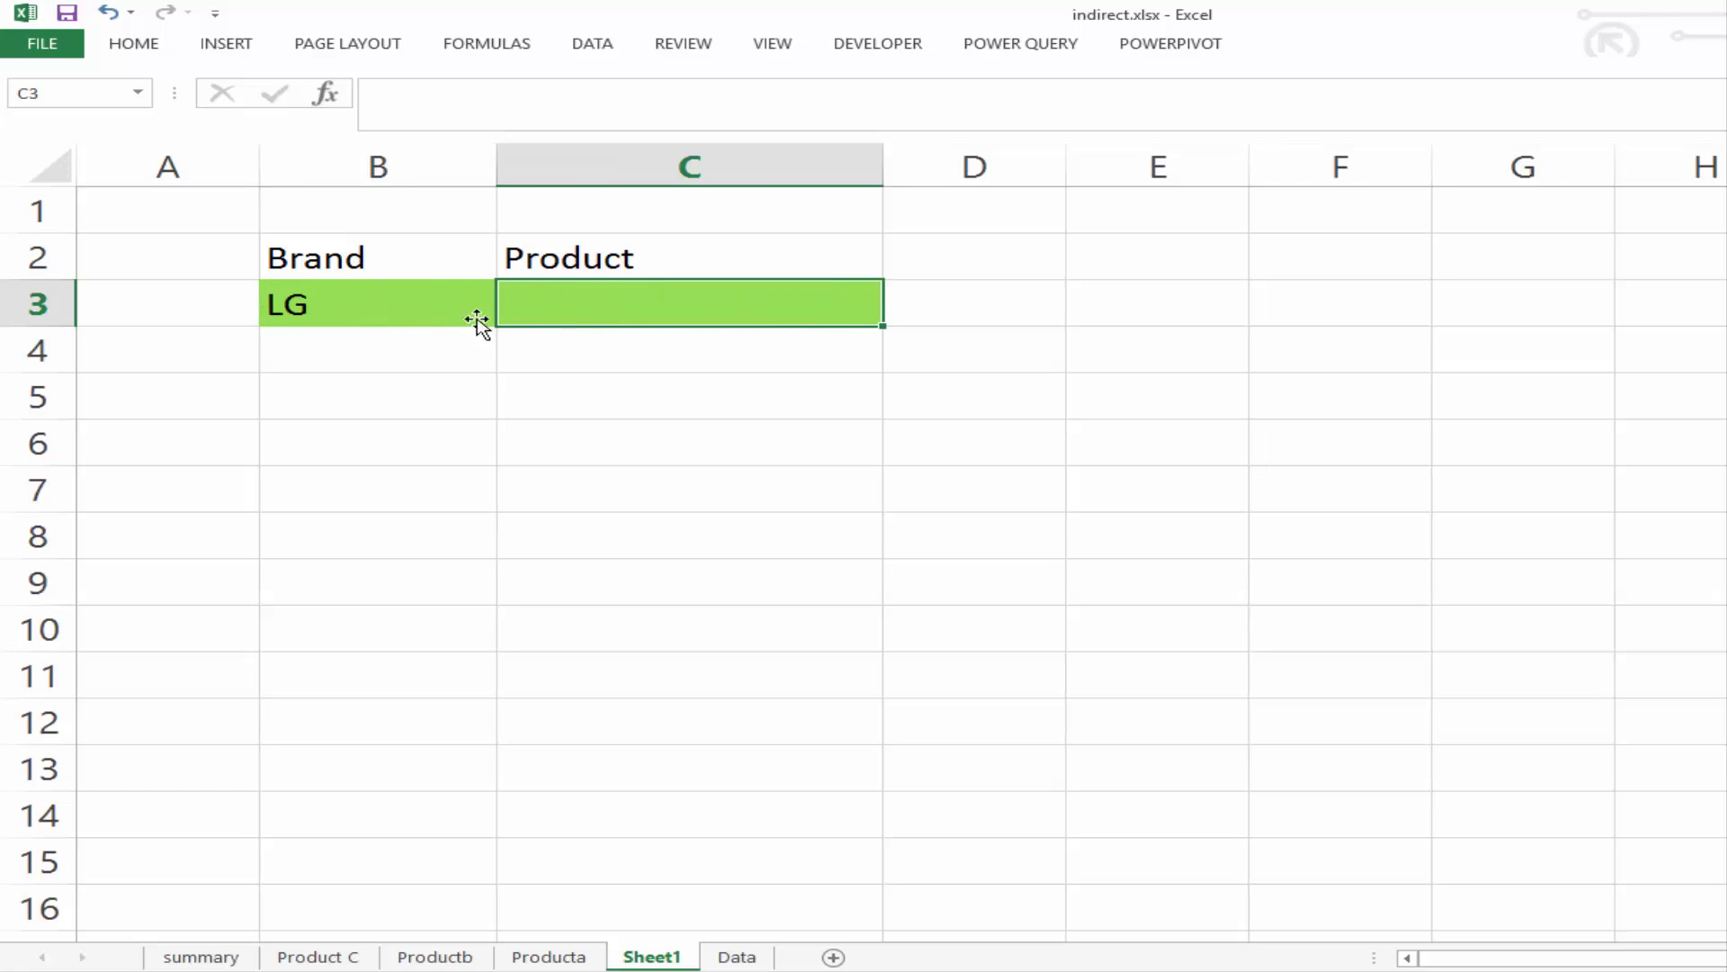
pyautogui.click(370, 312)
pyautogui.click(578, 316)
# Name the Beko product list in column C from its C1 header
pyautogui.click(738, 959)
pyautogui.click(633, 210)
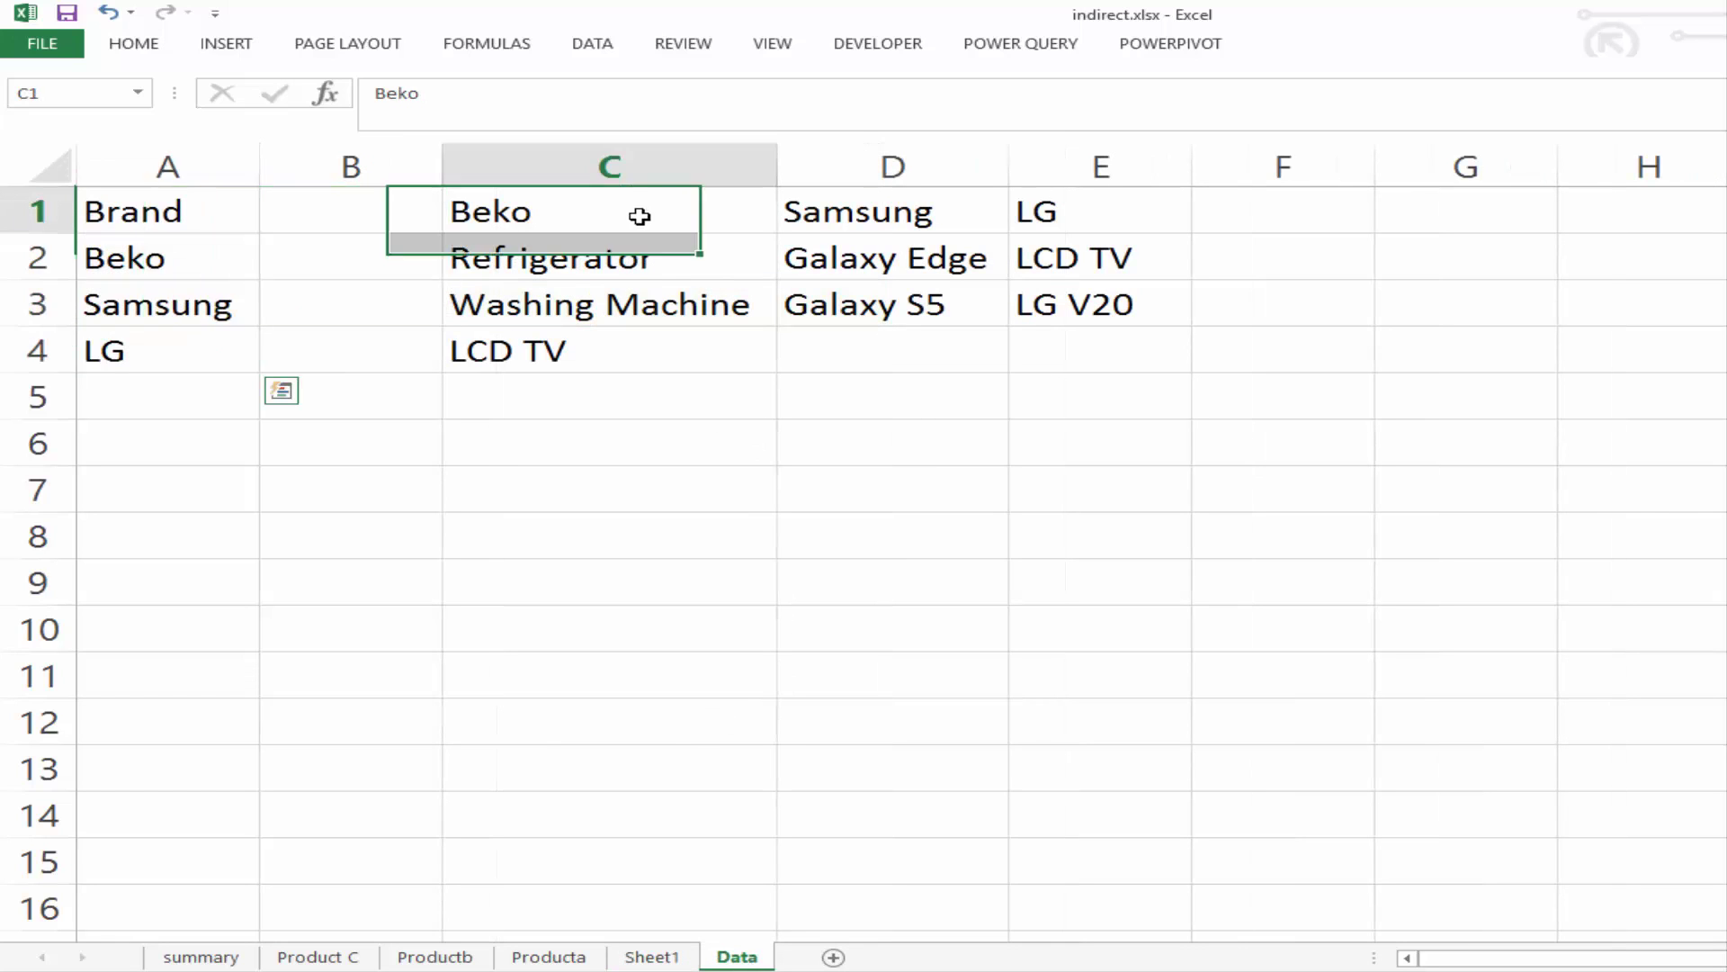
pyautogui.moveTo(630, 240); pyautogui.dragTo(621, 337)
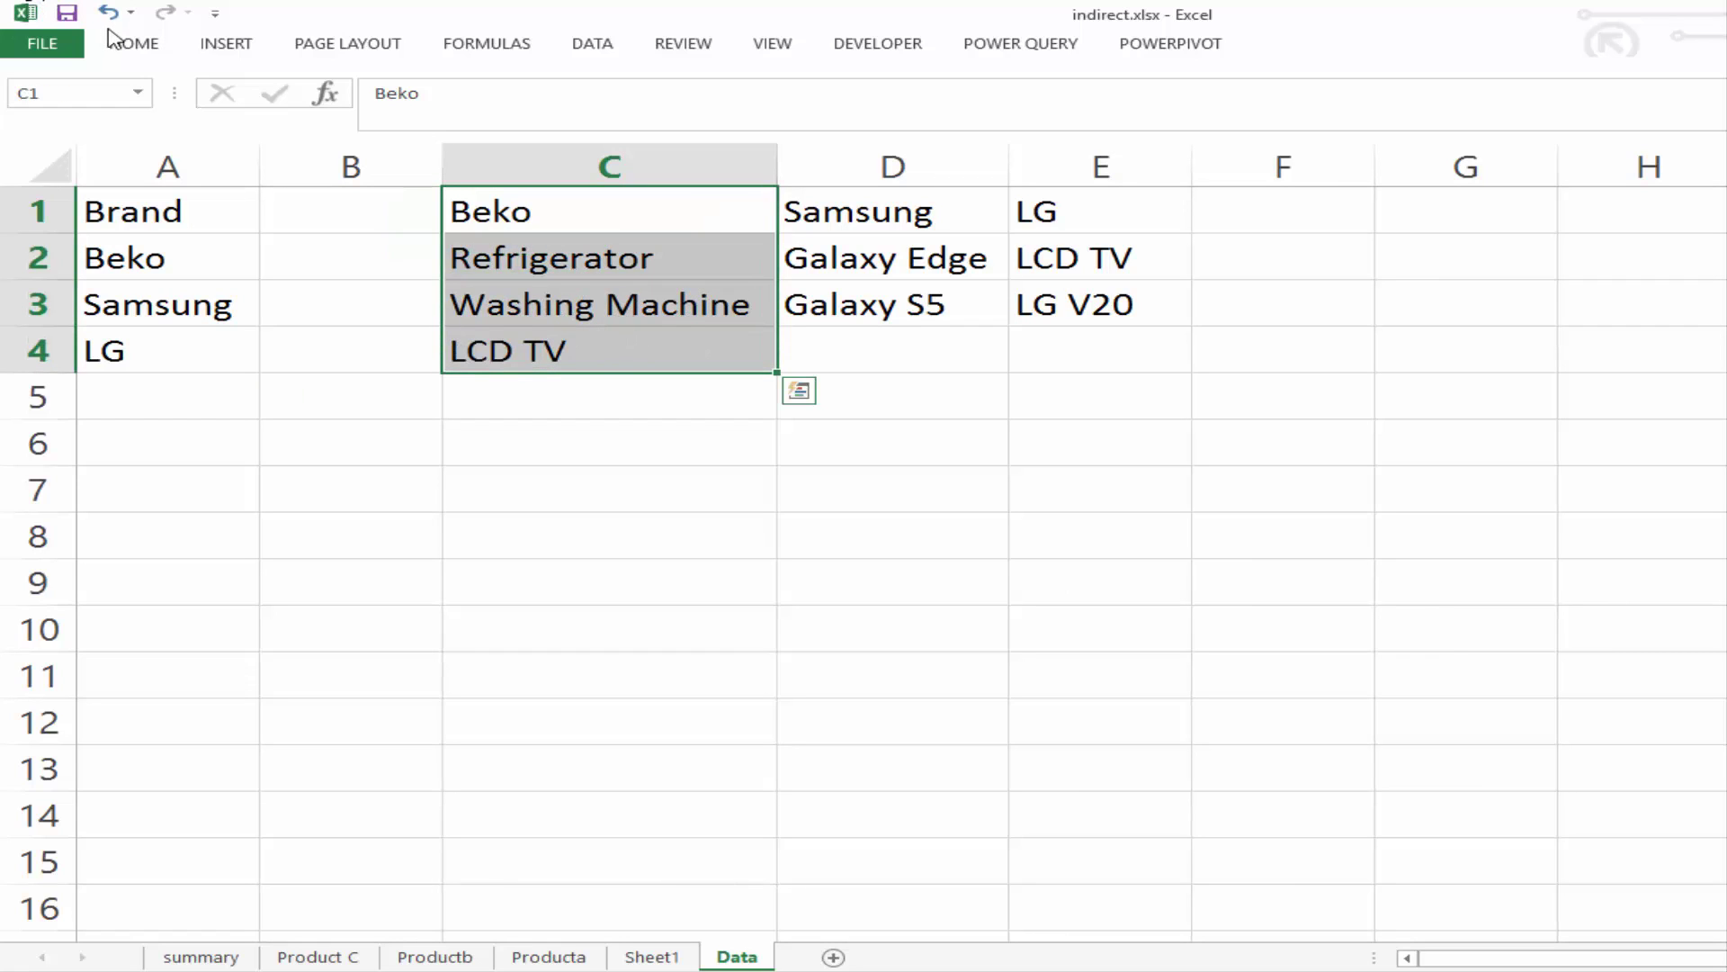
pyautogui.click(515, 45)
pyautogui.click(952, 129)
pyautogui.click(792, 427)
# Name the Samsung (D1:D3) and LG (E1:E3) product lists from their top-row headers
pyautogui.click(604, 208)
pyautogui.moveTo(805, 209); pyautogui.dragTo(852, 296)
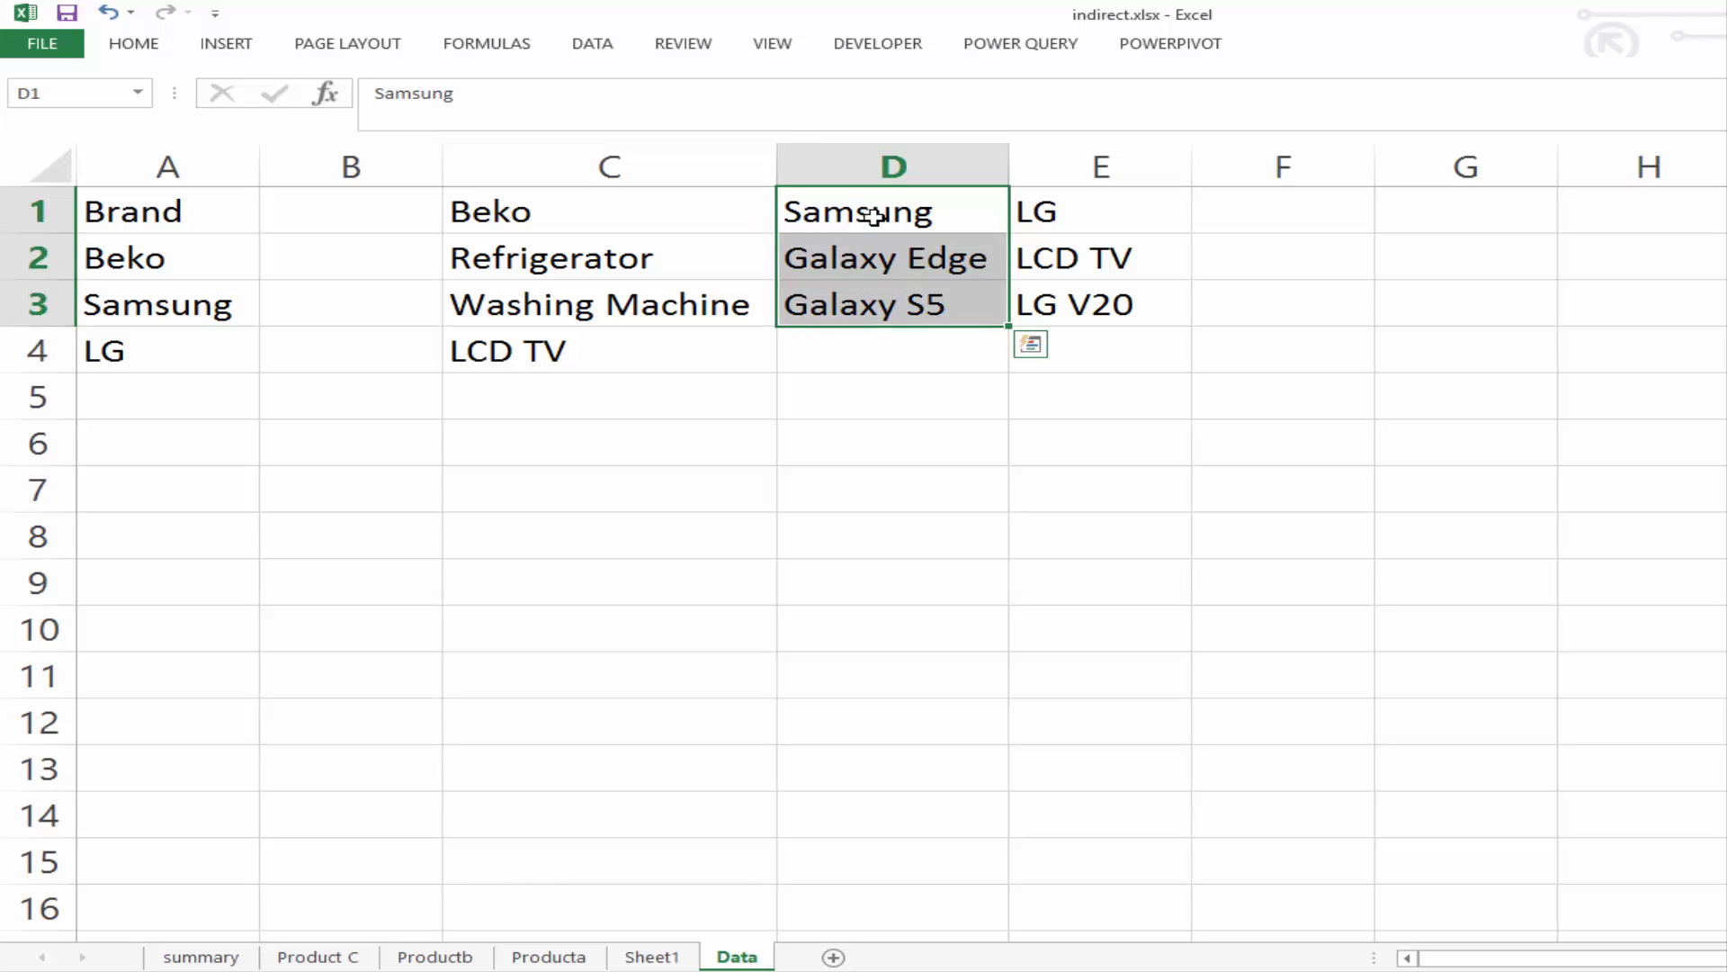
pyautogui.click(525, 45)
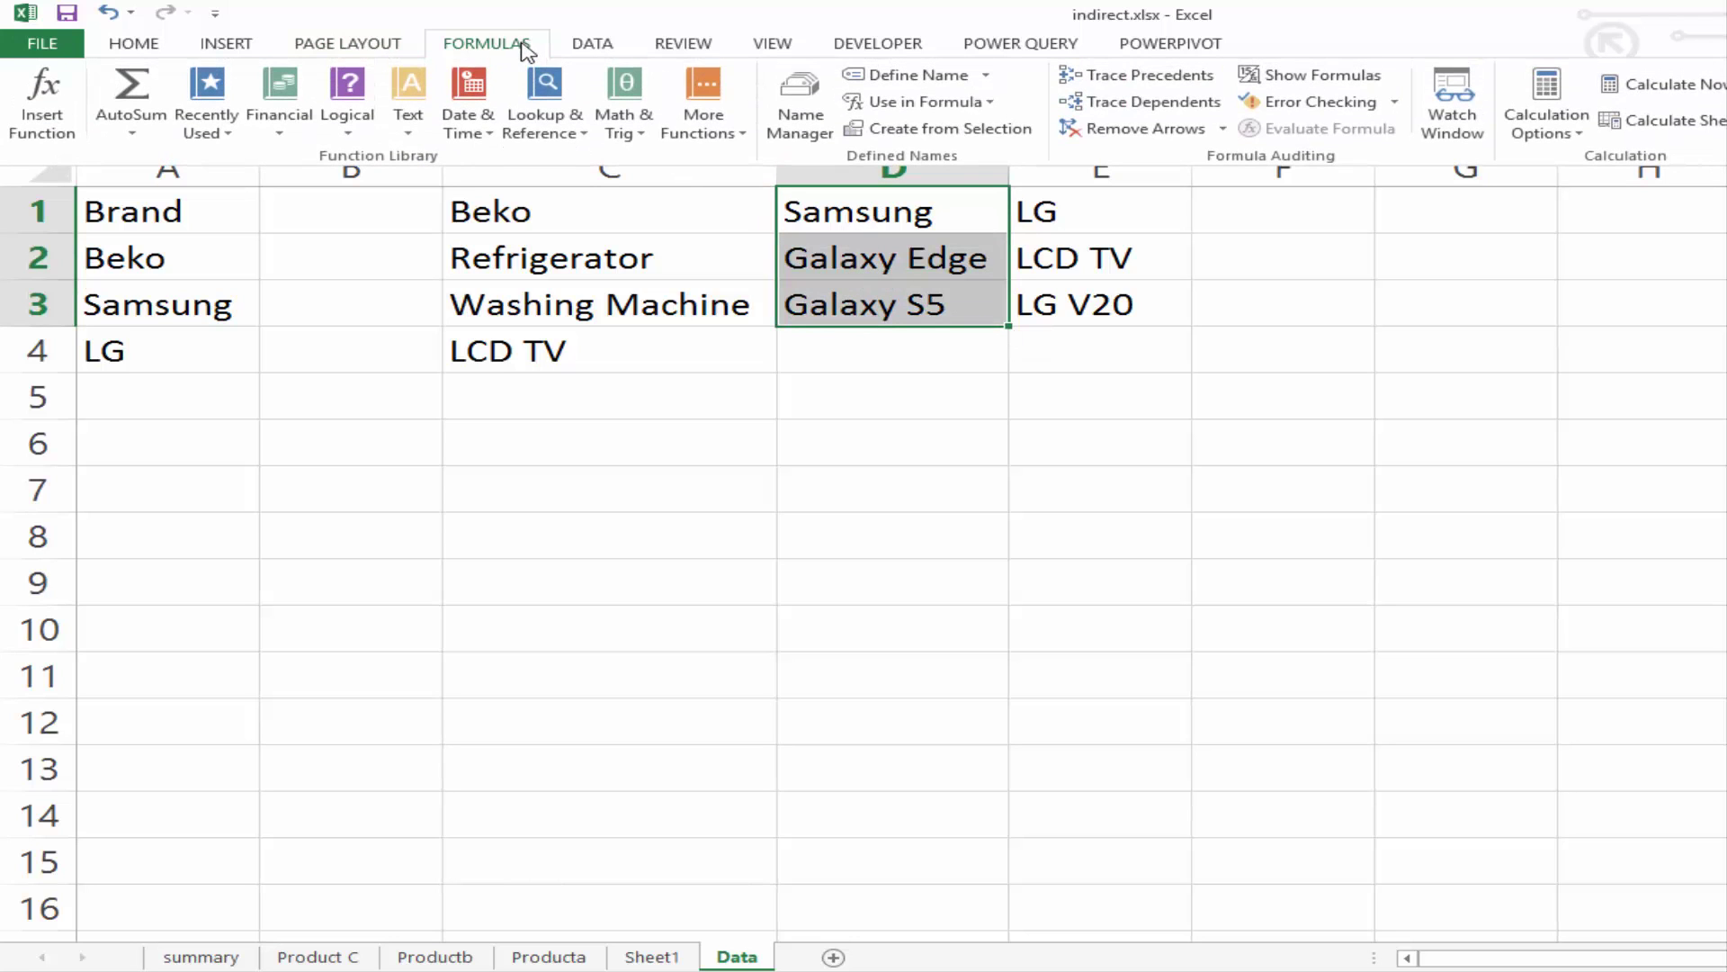
pyautogui.click(910, 133)
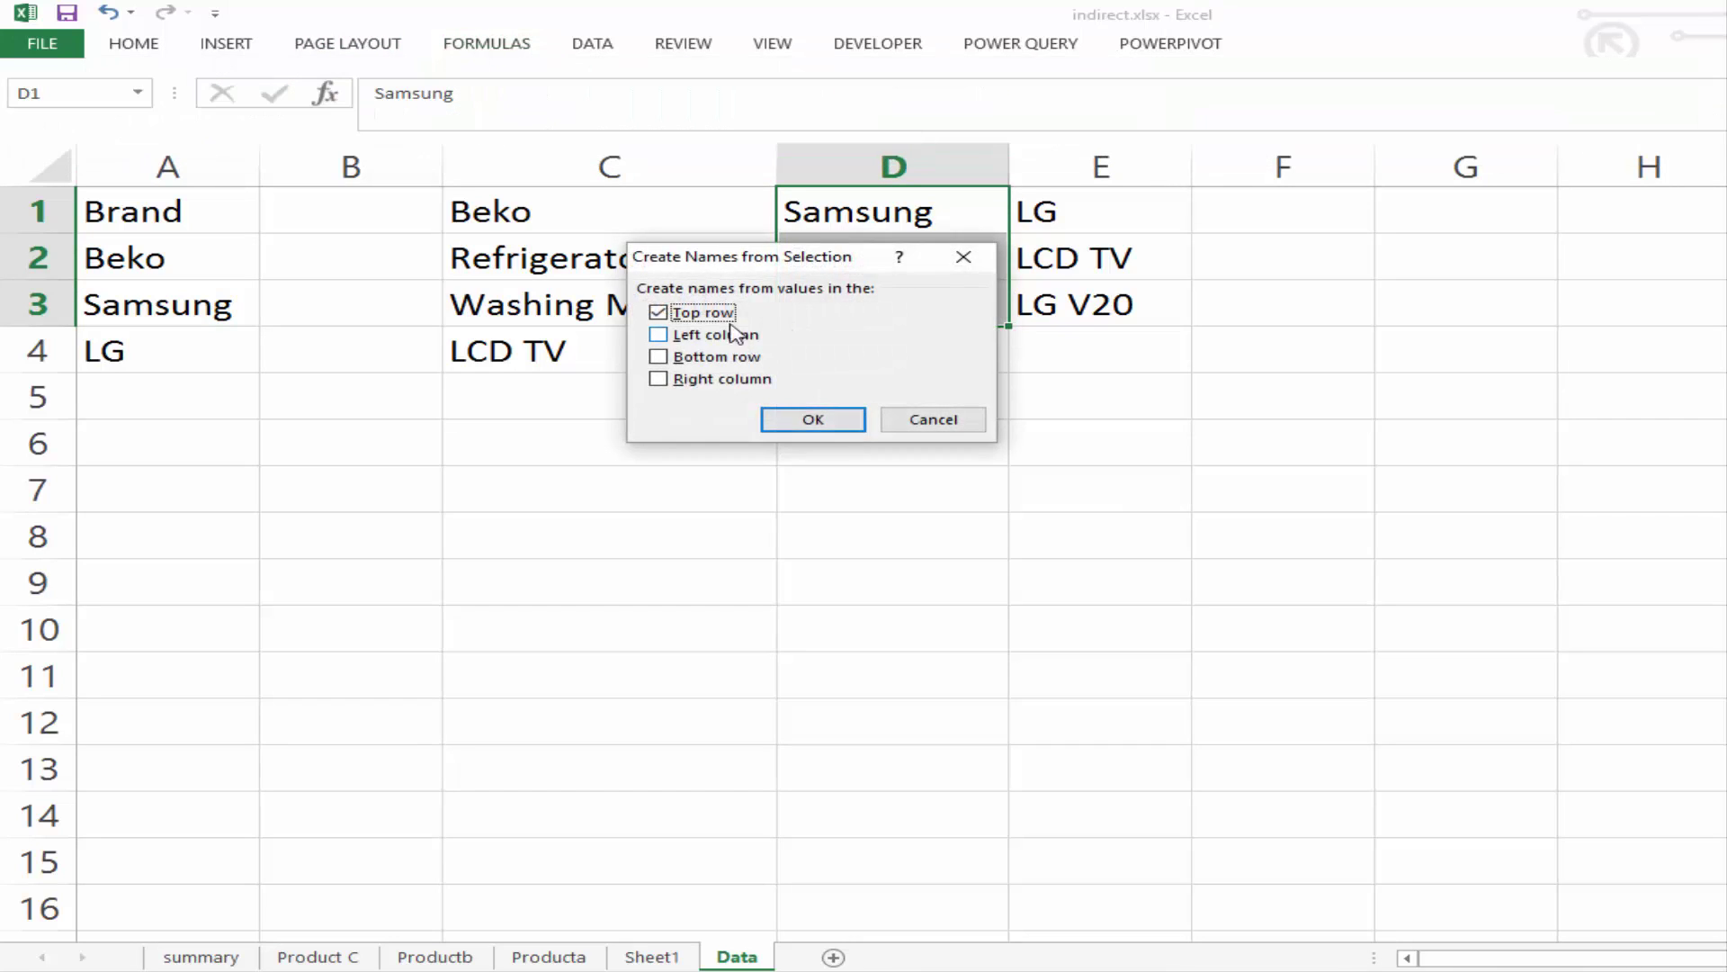
pyautogui.click(833, 421)
pyautogui.moveTo(1061, 208); pyautogui.dragTo(1105, 295)
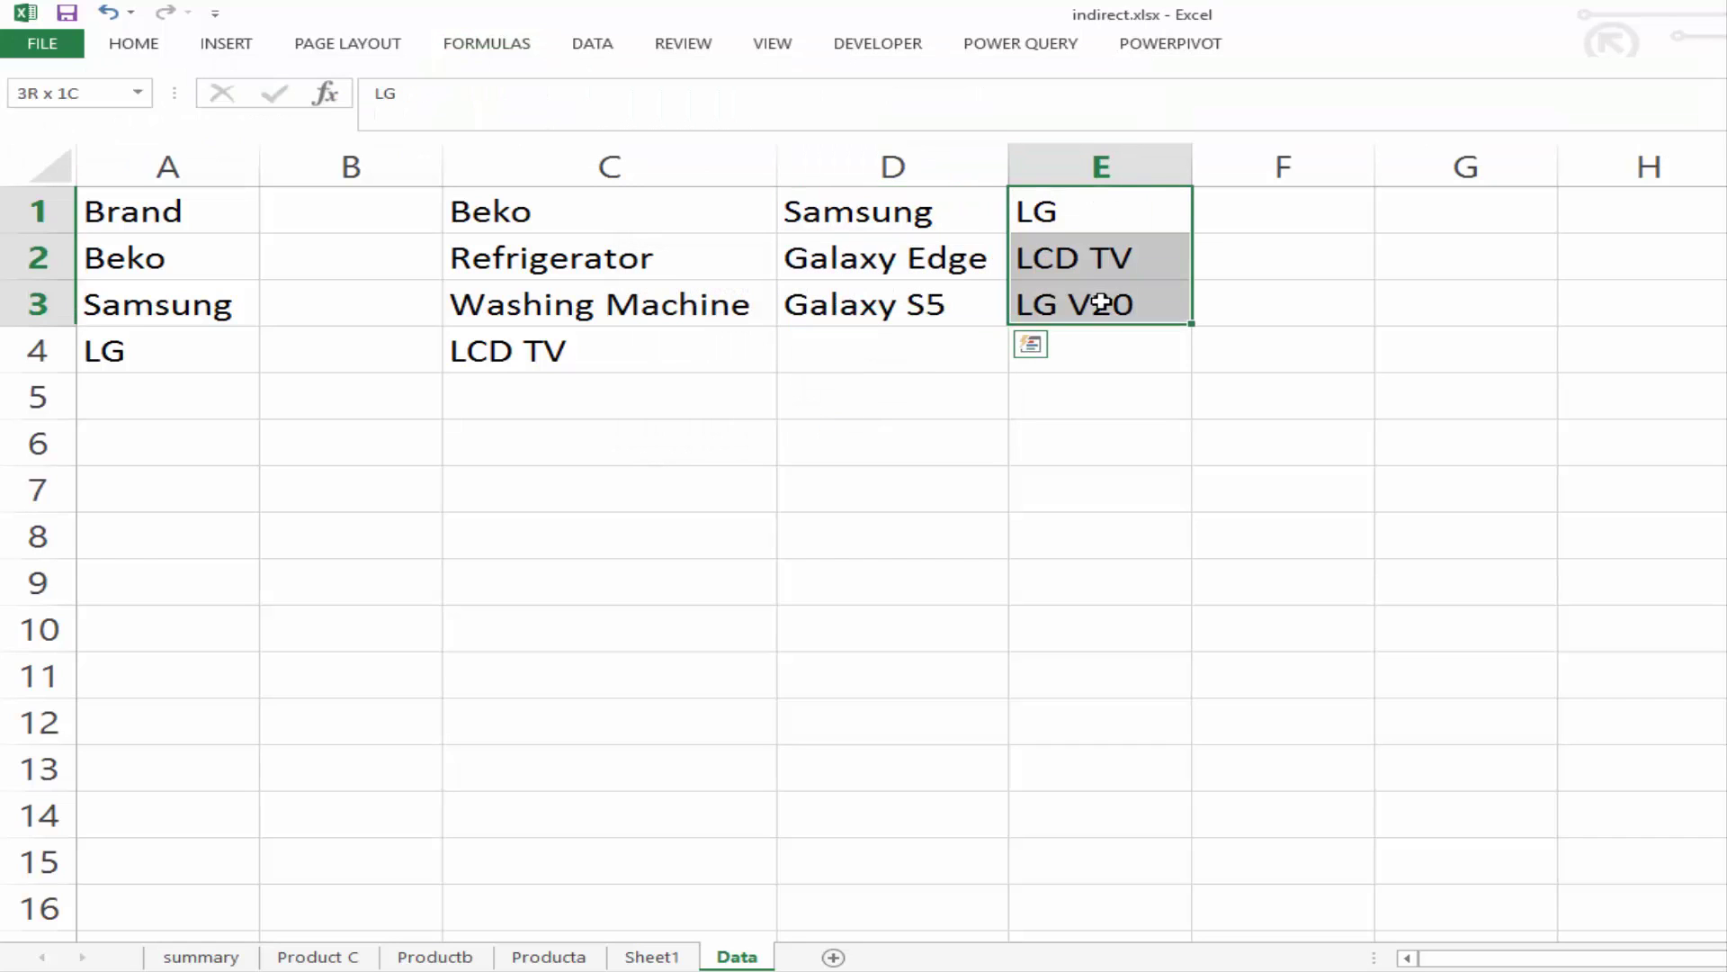
pyautogui.click(485, 45)
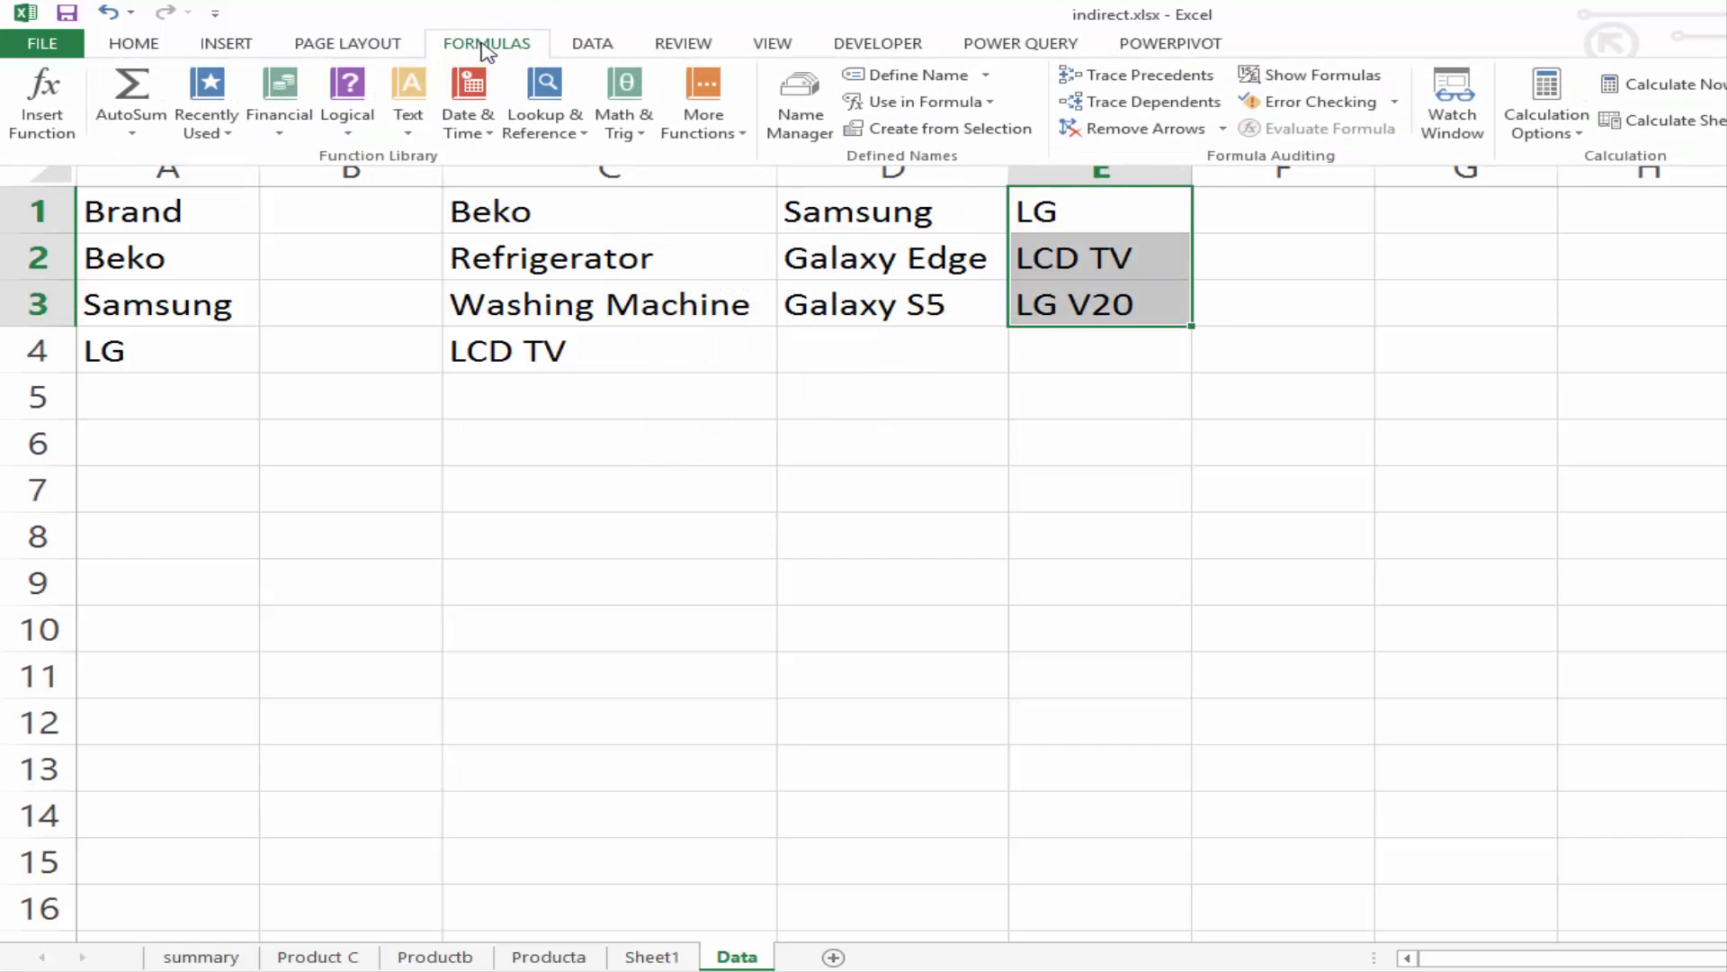
pyautogui.click(945, 137)
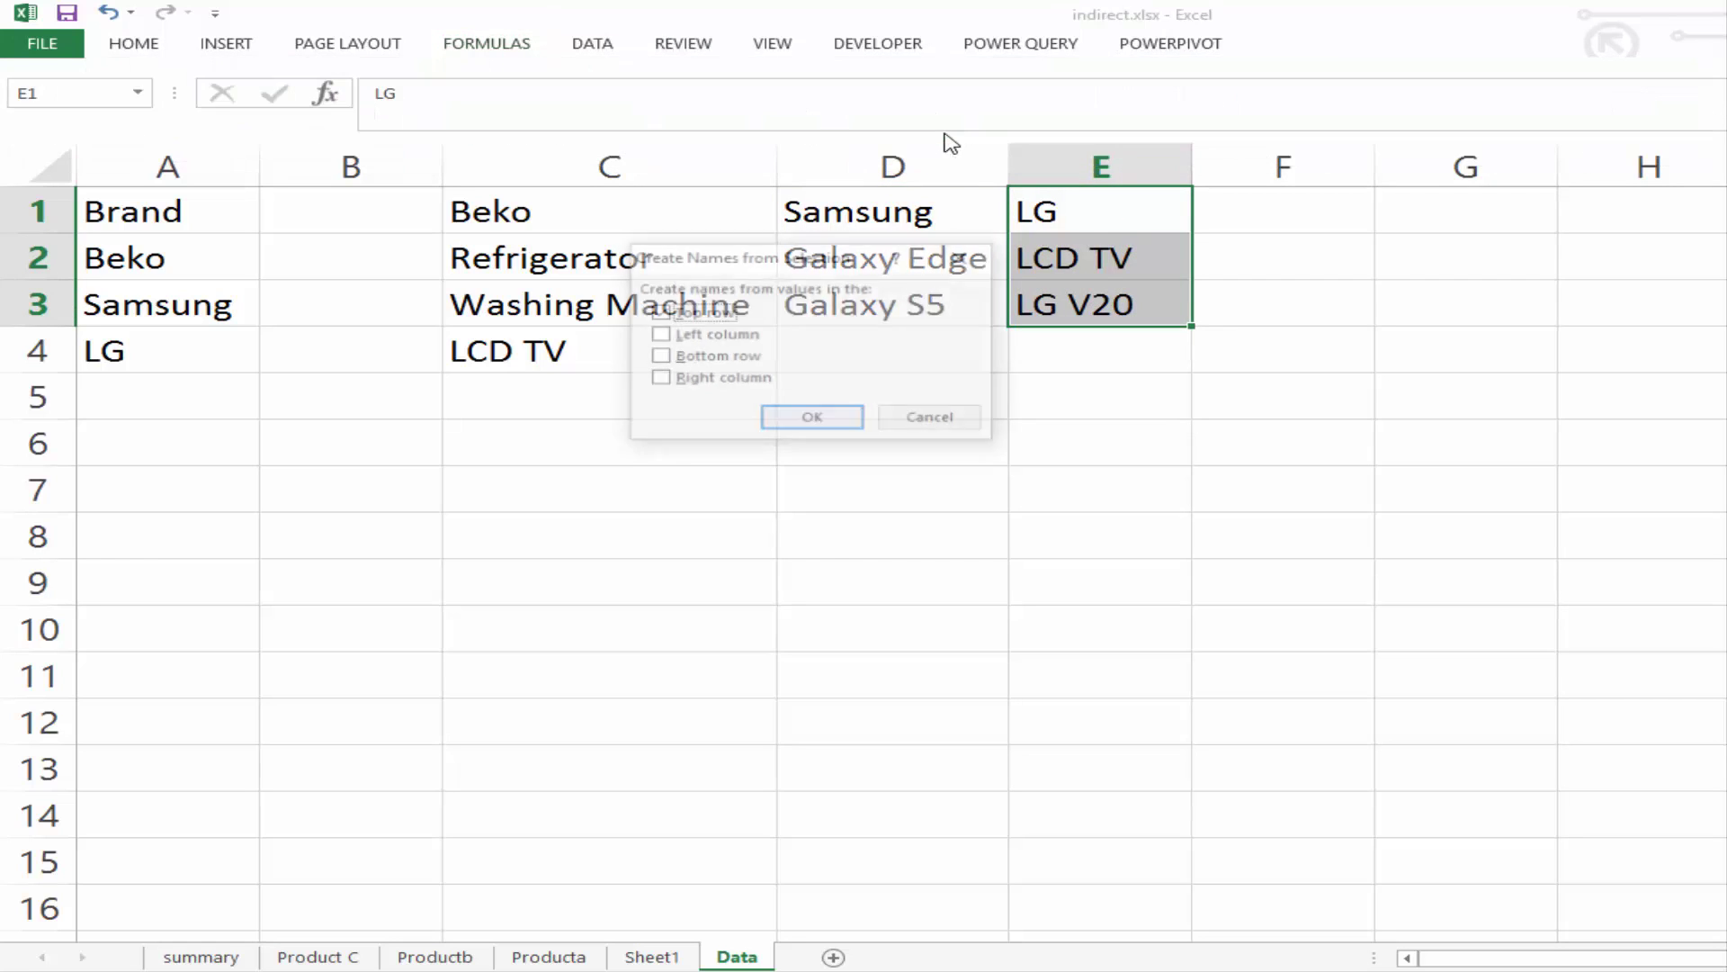
pyautogui.click(820, 426)
# Verify the Samsung name in Name Manager, then switch back to Sheet1
pyautogui.click(484, 45)
pyautogui.click(817, 133)
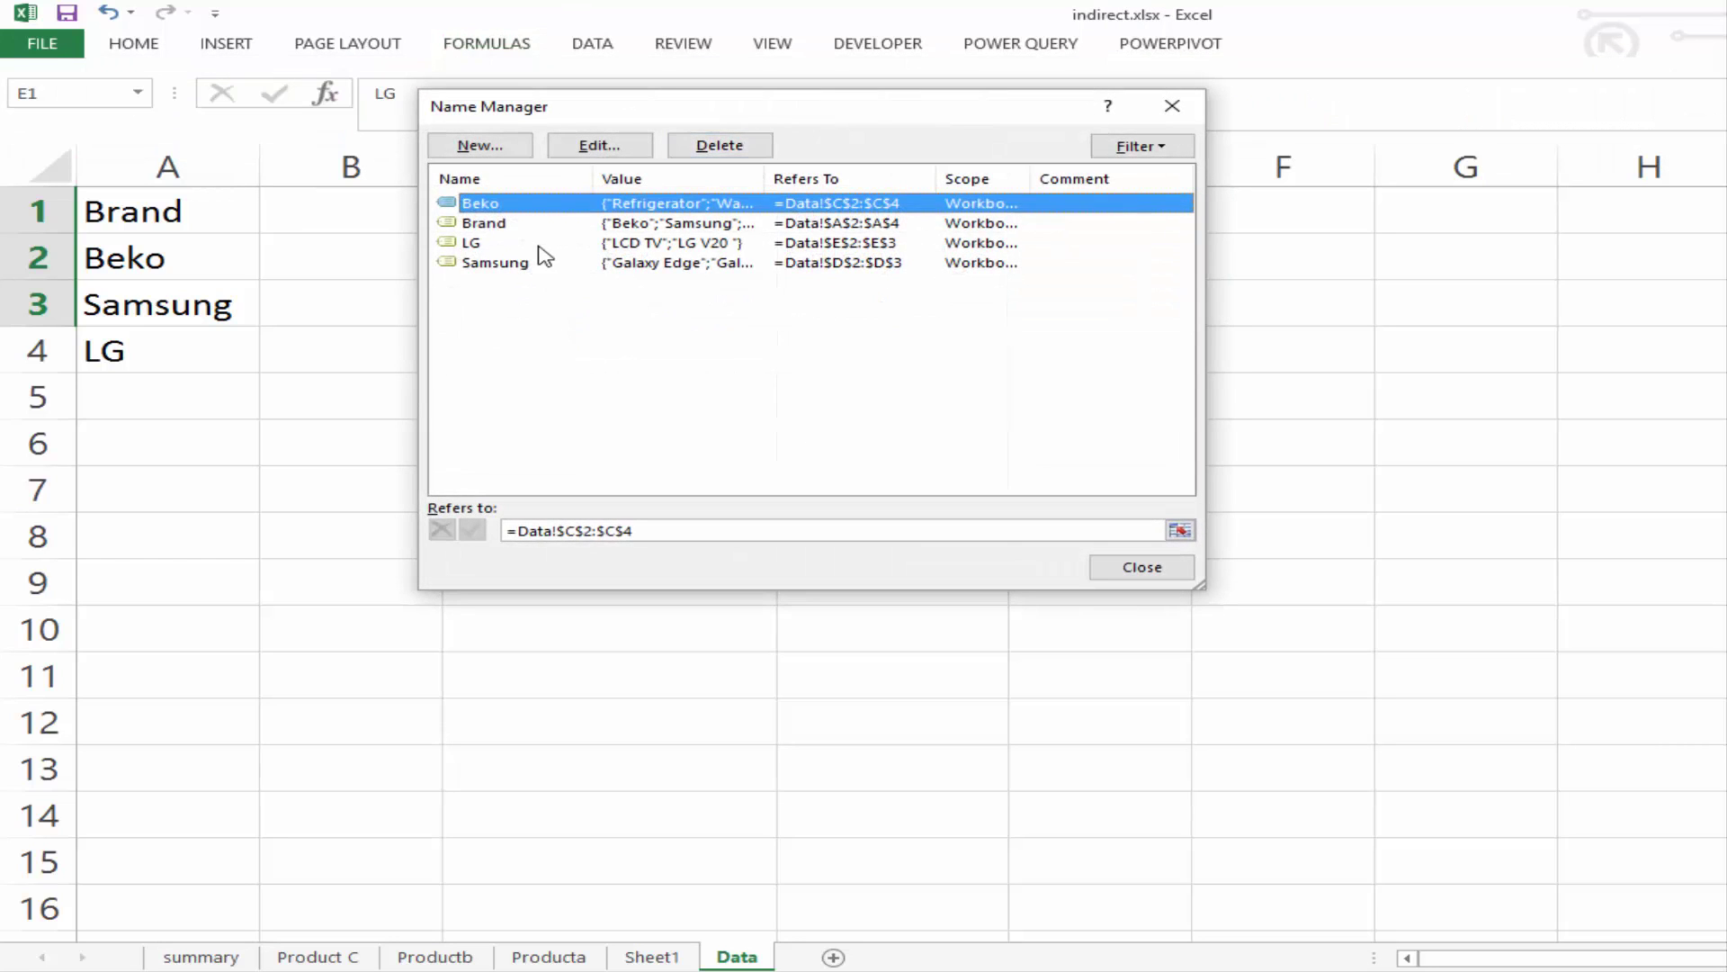
pyautogui.click(491, 265)
pyautogui.click(1142, 567)
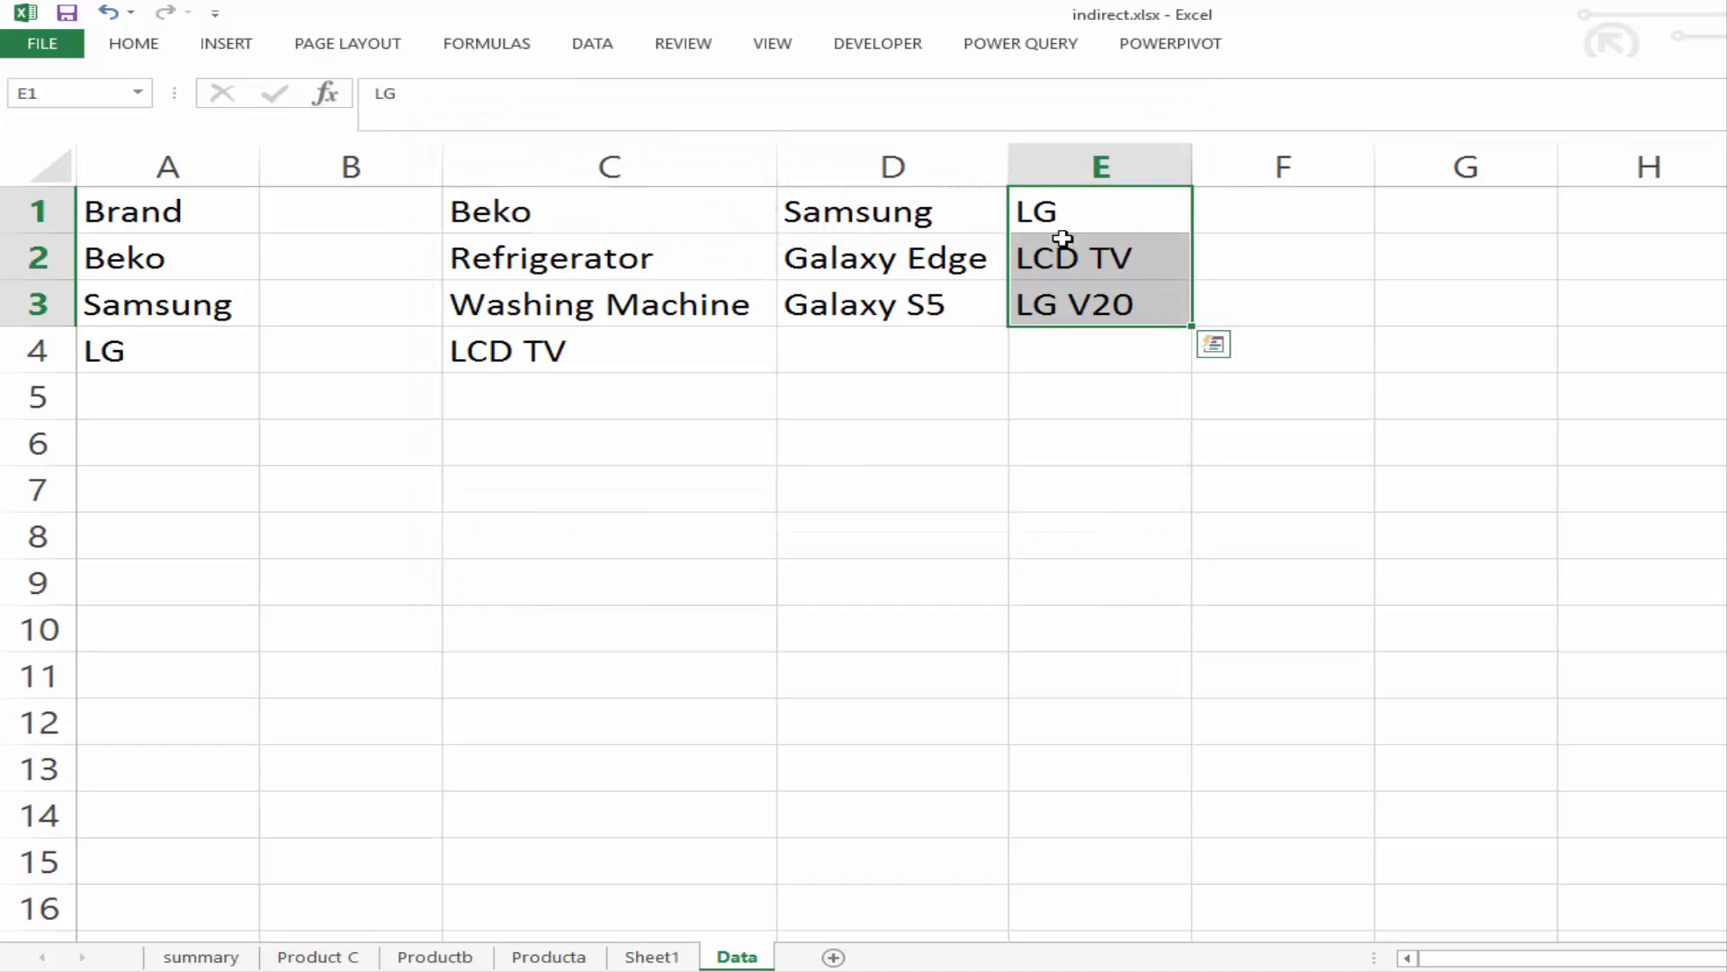
pyautogui.hotkey('ctrl', 'pageup')
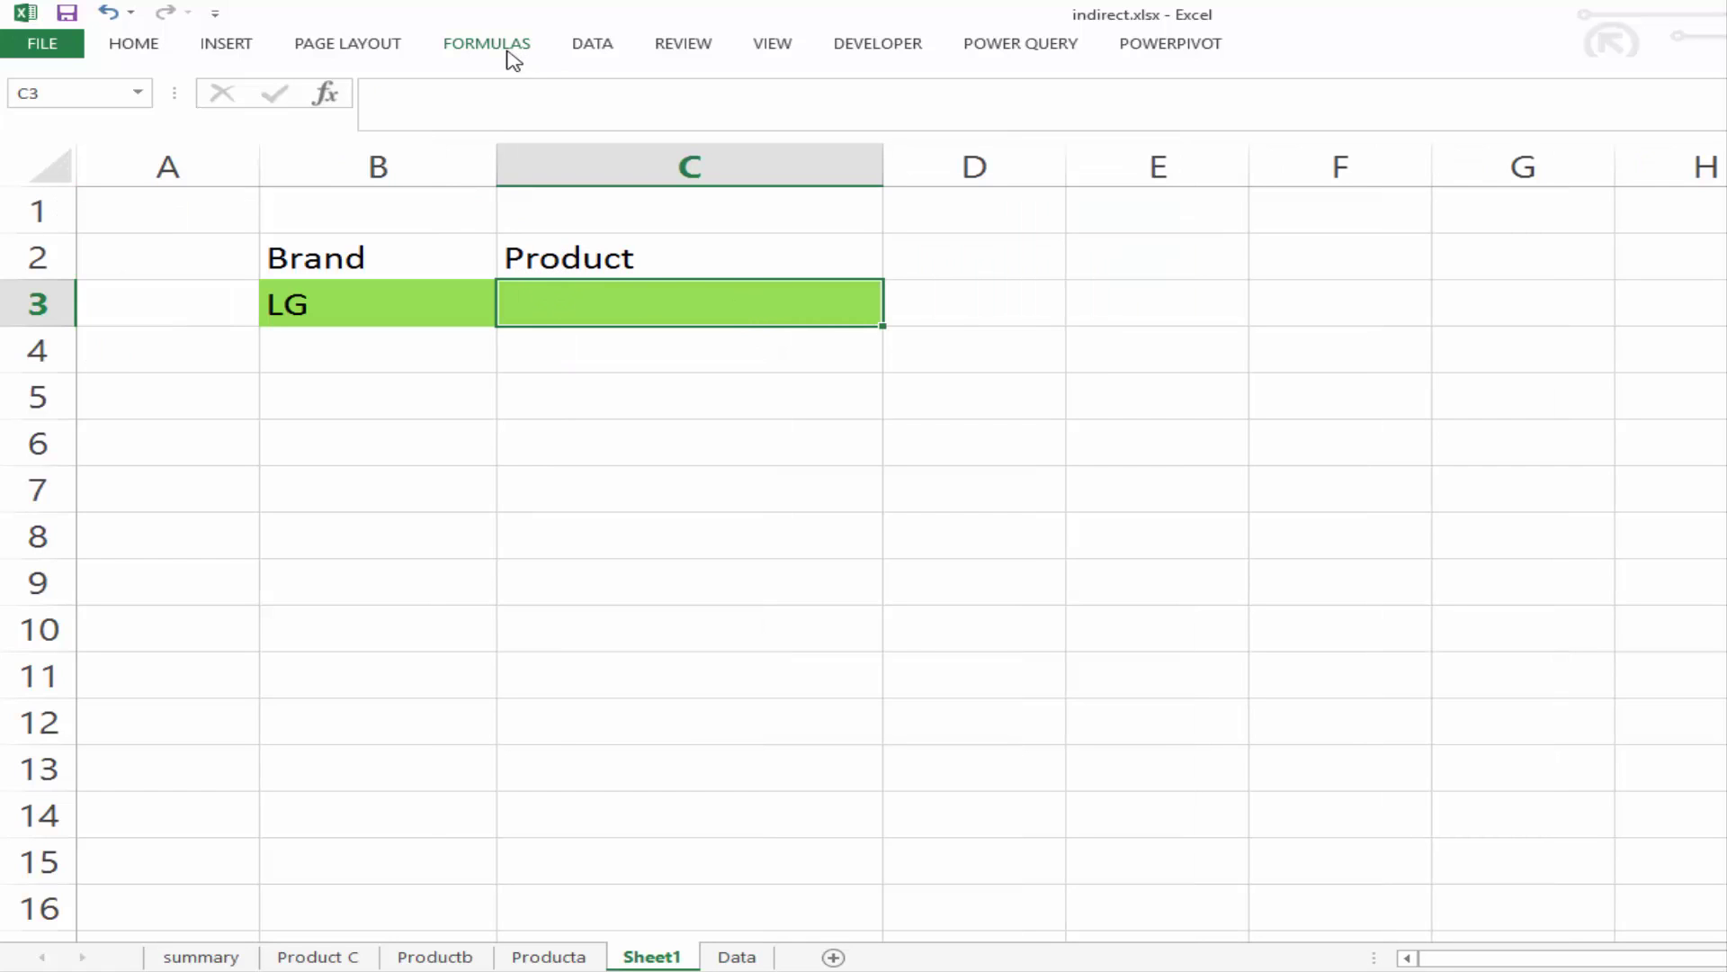
# Set C3's Data Validation to List with source =indirect($B$3), leaving the dialog open
pyautogui.click(590, 45)
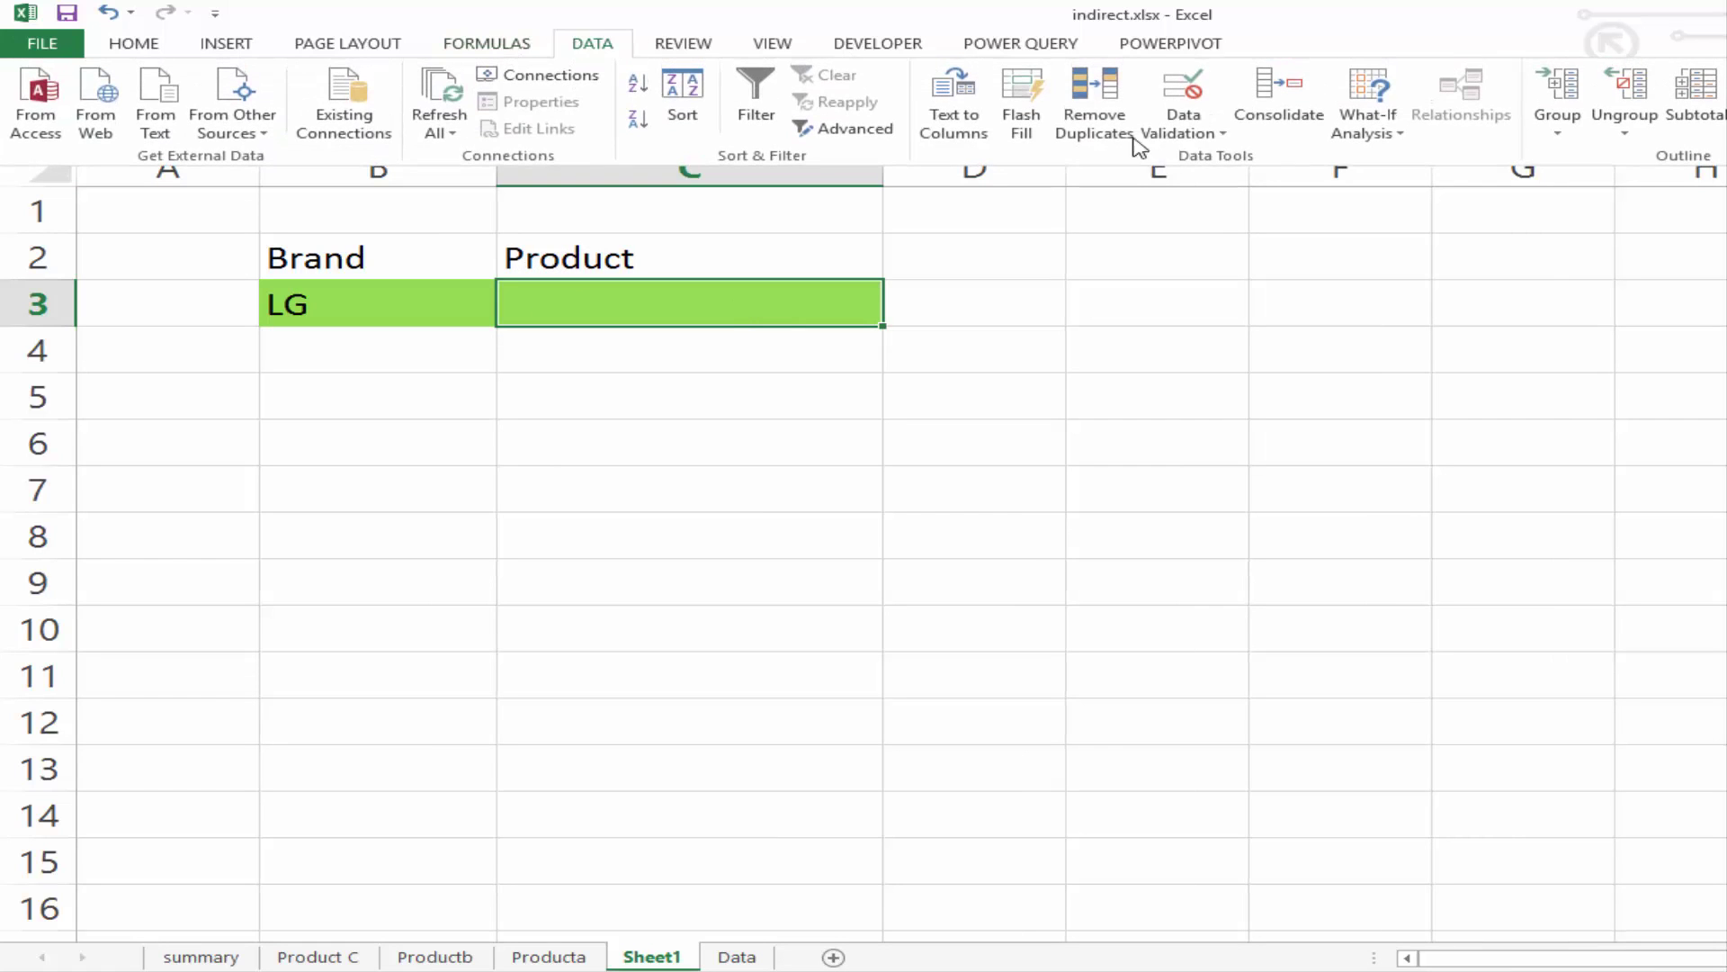
pyautogui.click(1195, 133)
pyautogui.click(1226, 160)
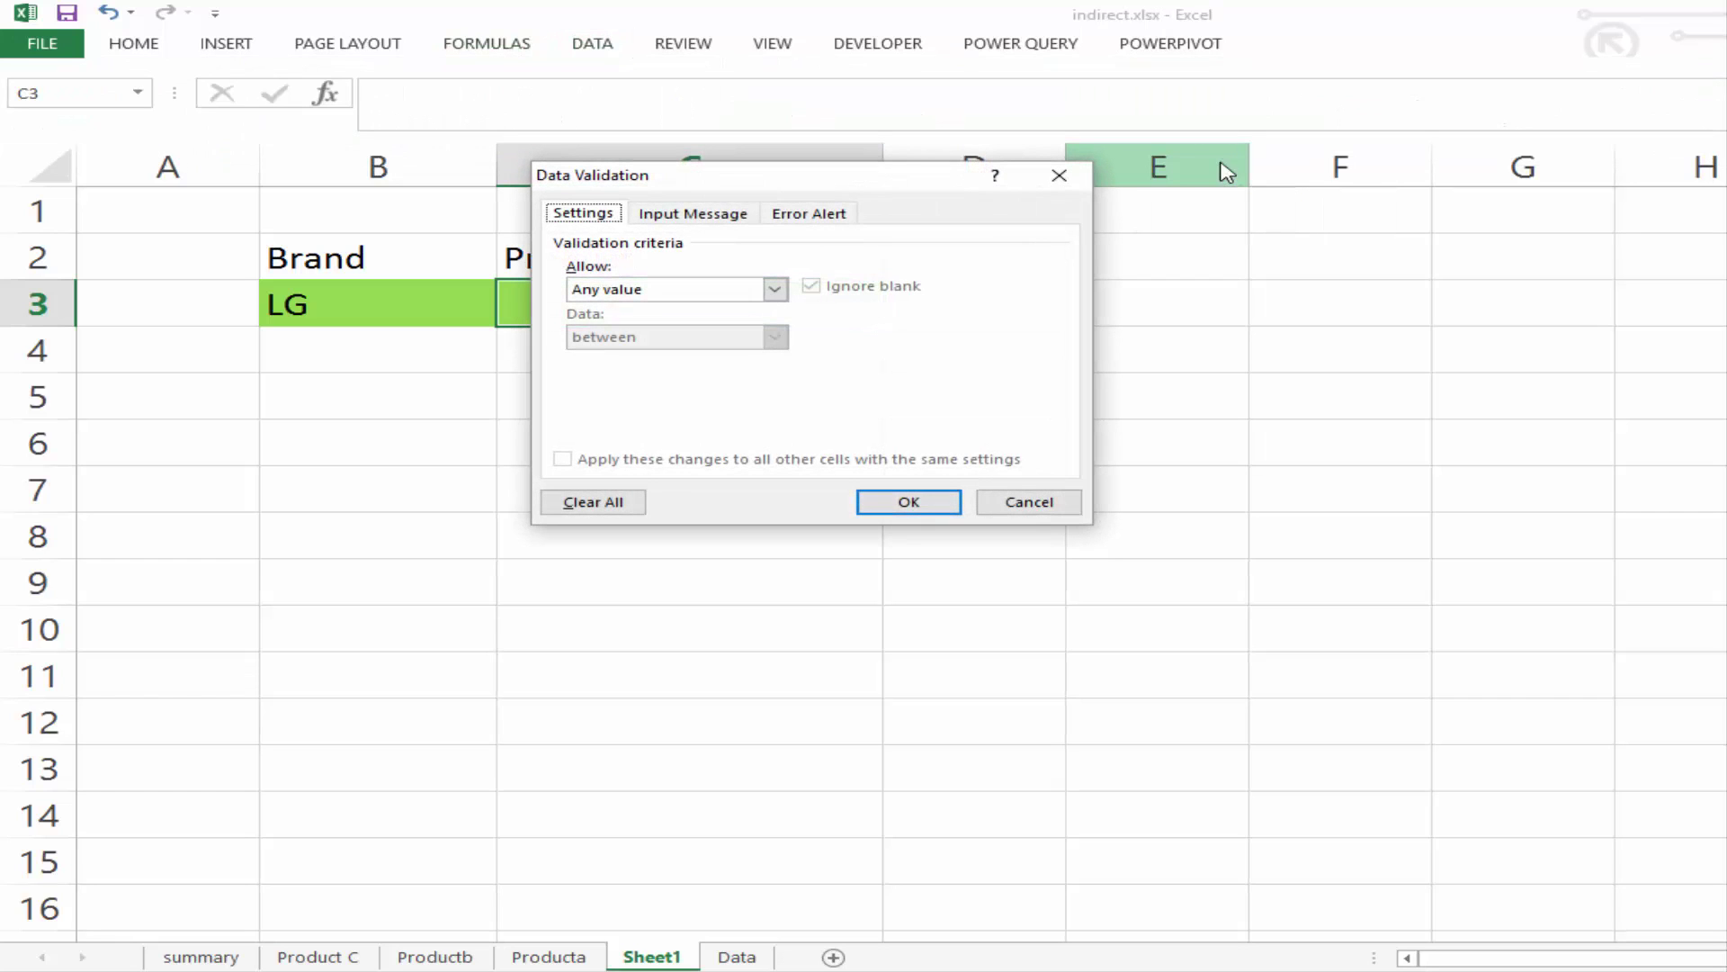
pyautogui.click(774, 288)
pyautogui.click(717, 362)
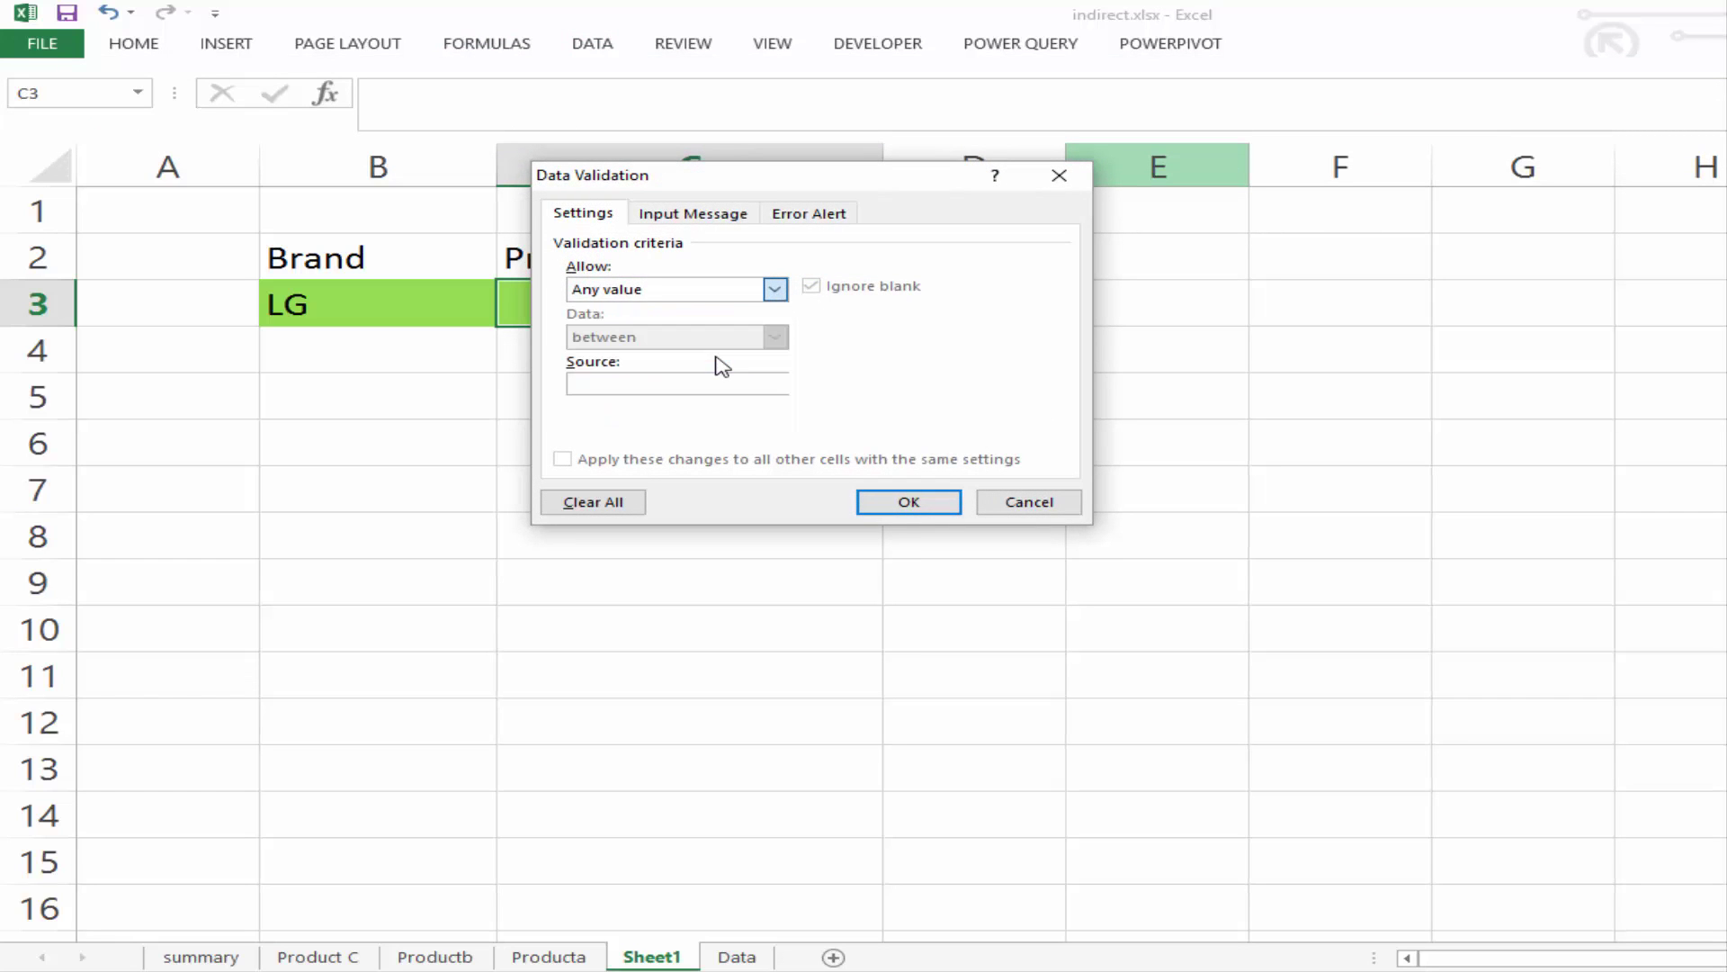
pyautogui.click(616, 387)
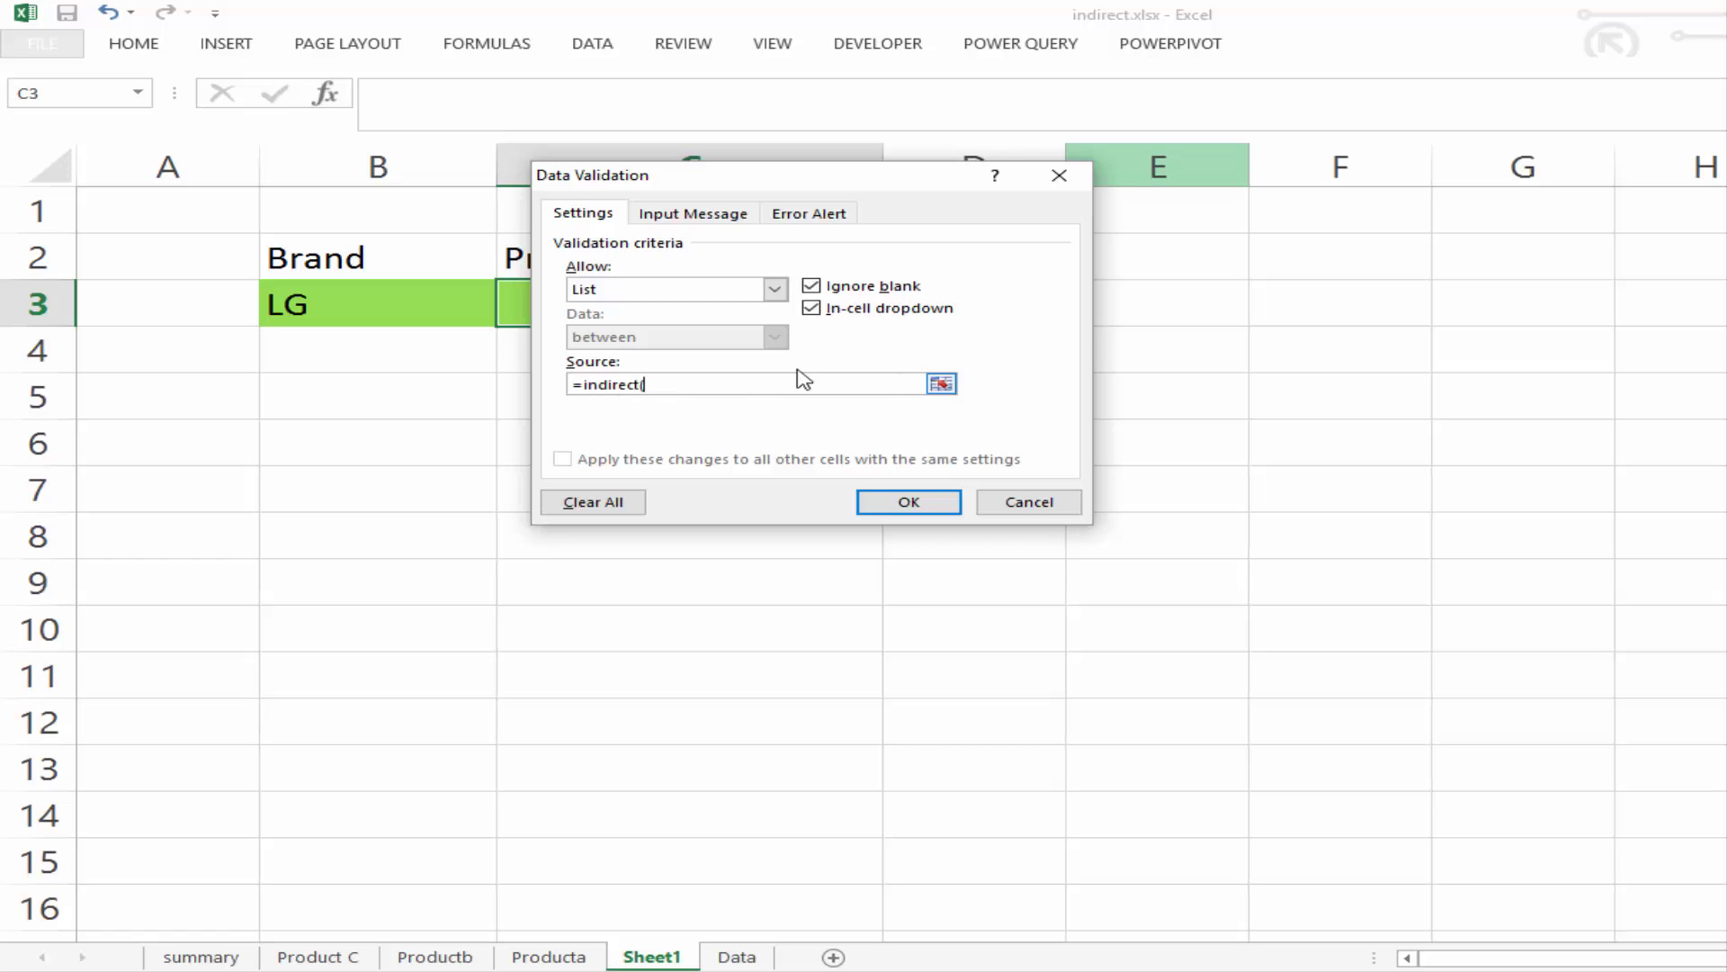
pyautogui.write('=indirect(')
pyautogui.click(334, 304)
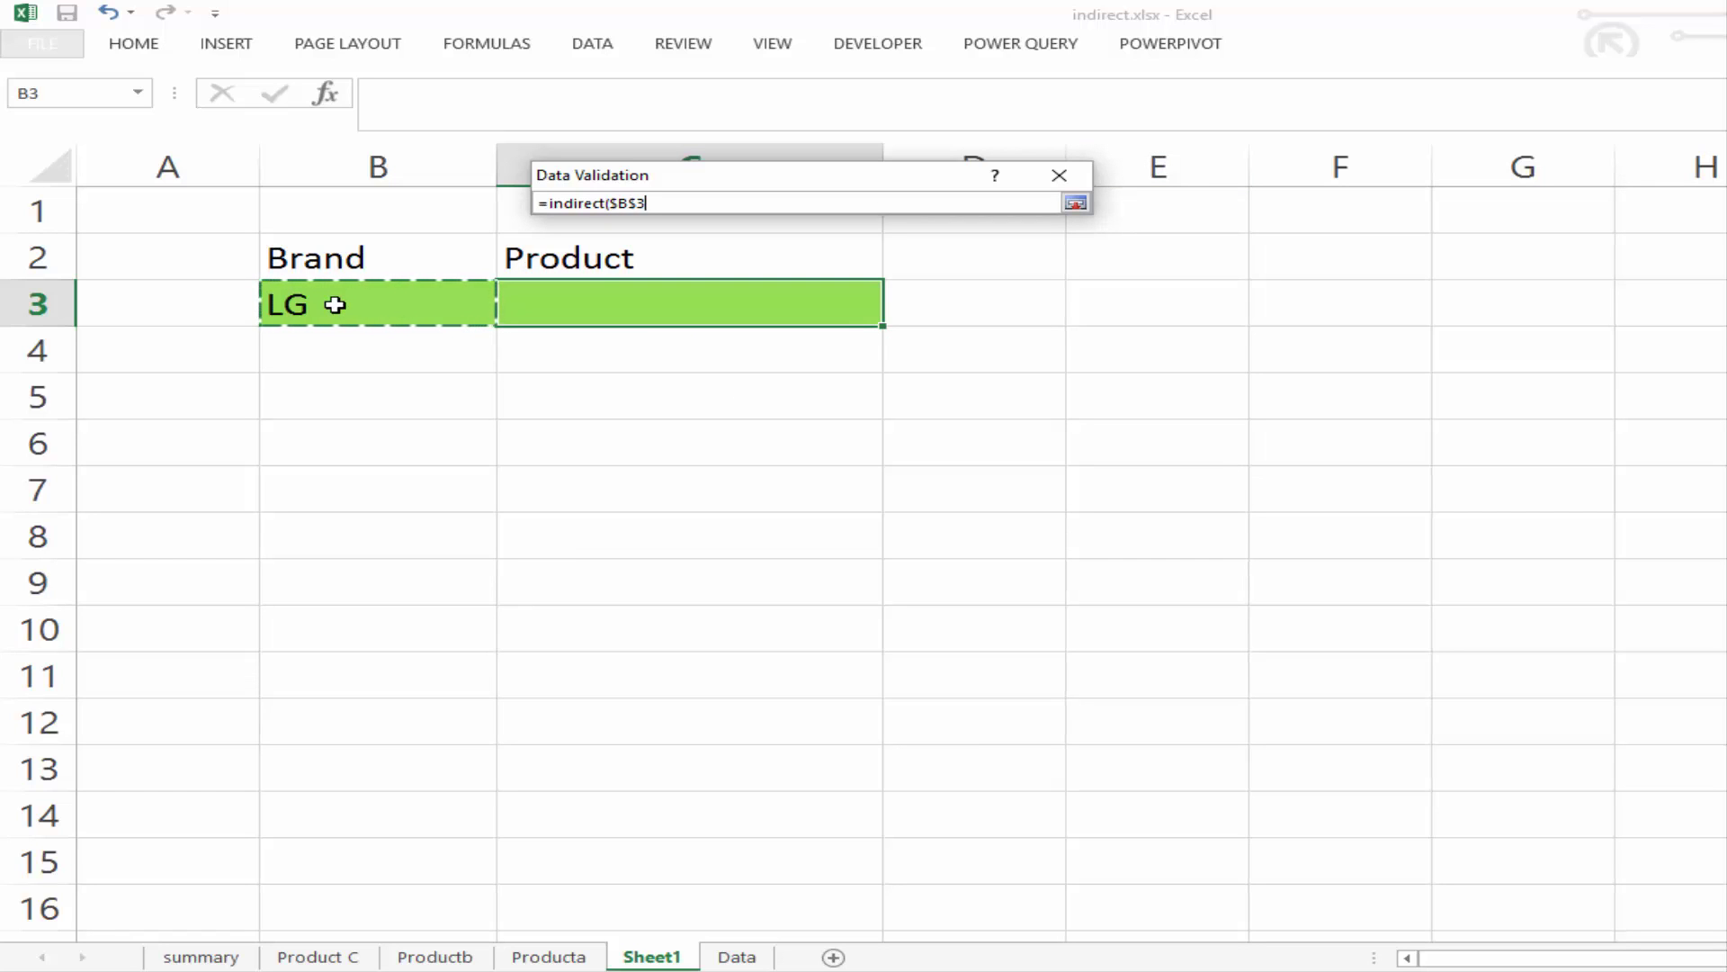
pyautogui.write(')')
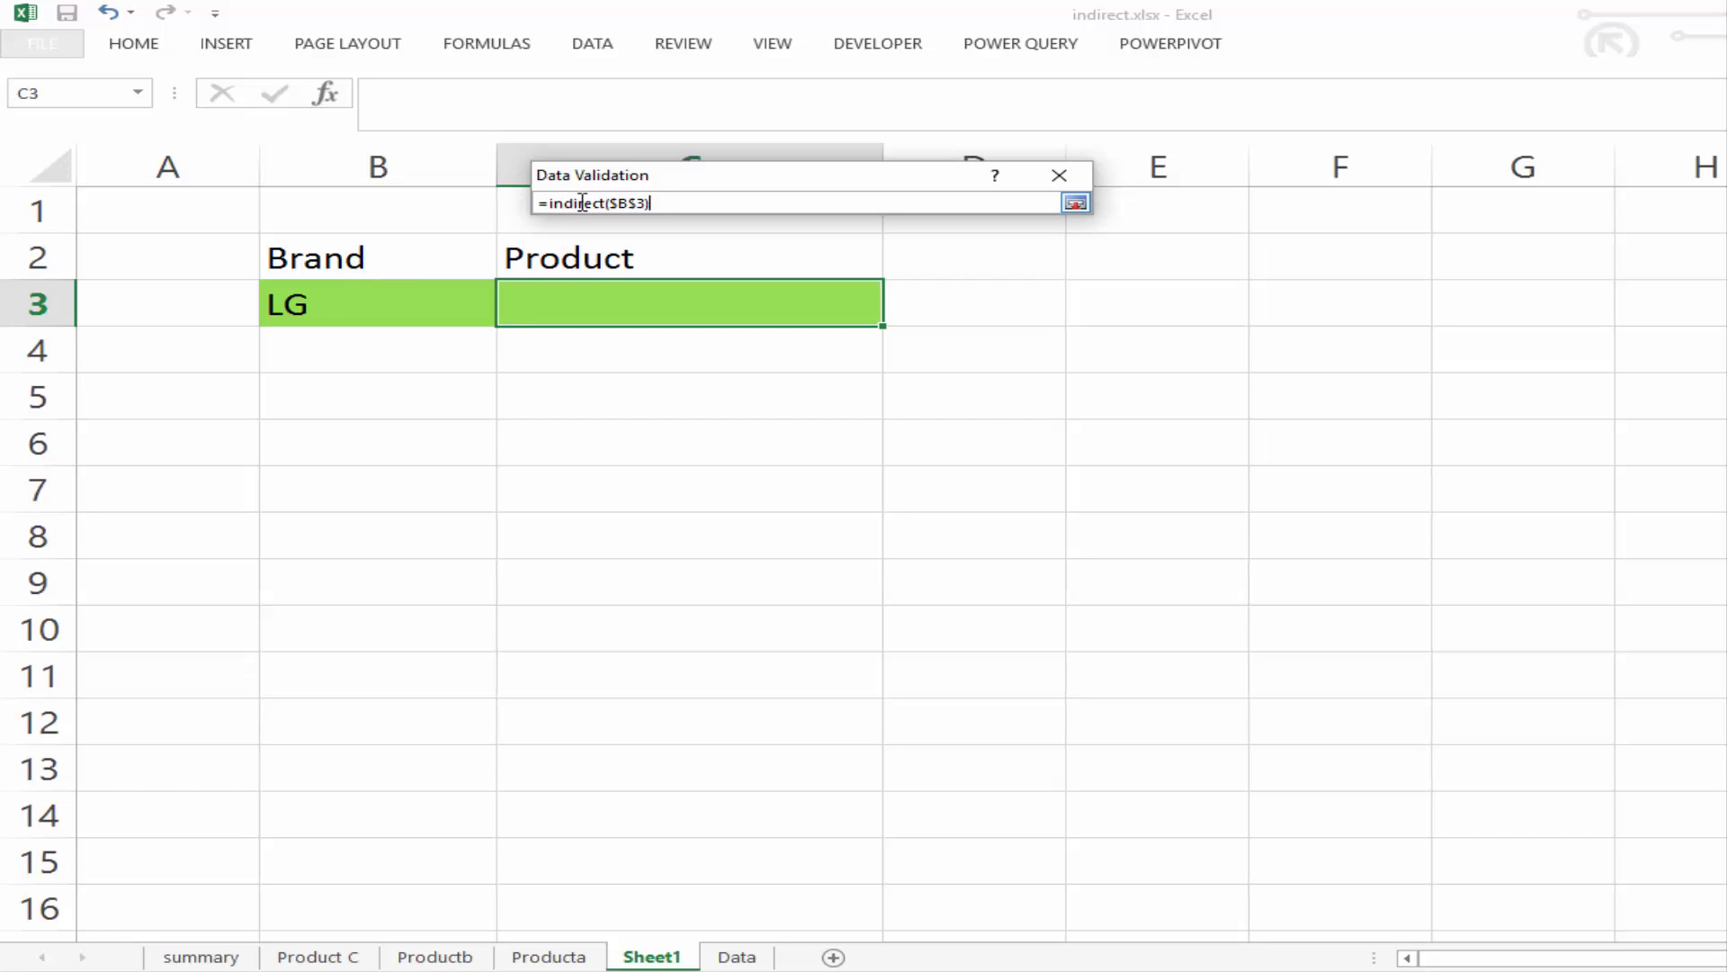
pyautogui.moveTo(610, 202); pyautogui.dragTo(649, 203)
pyautogui.click(329, 307)
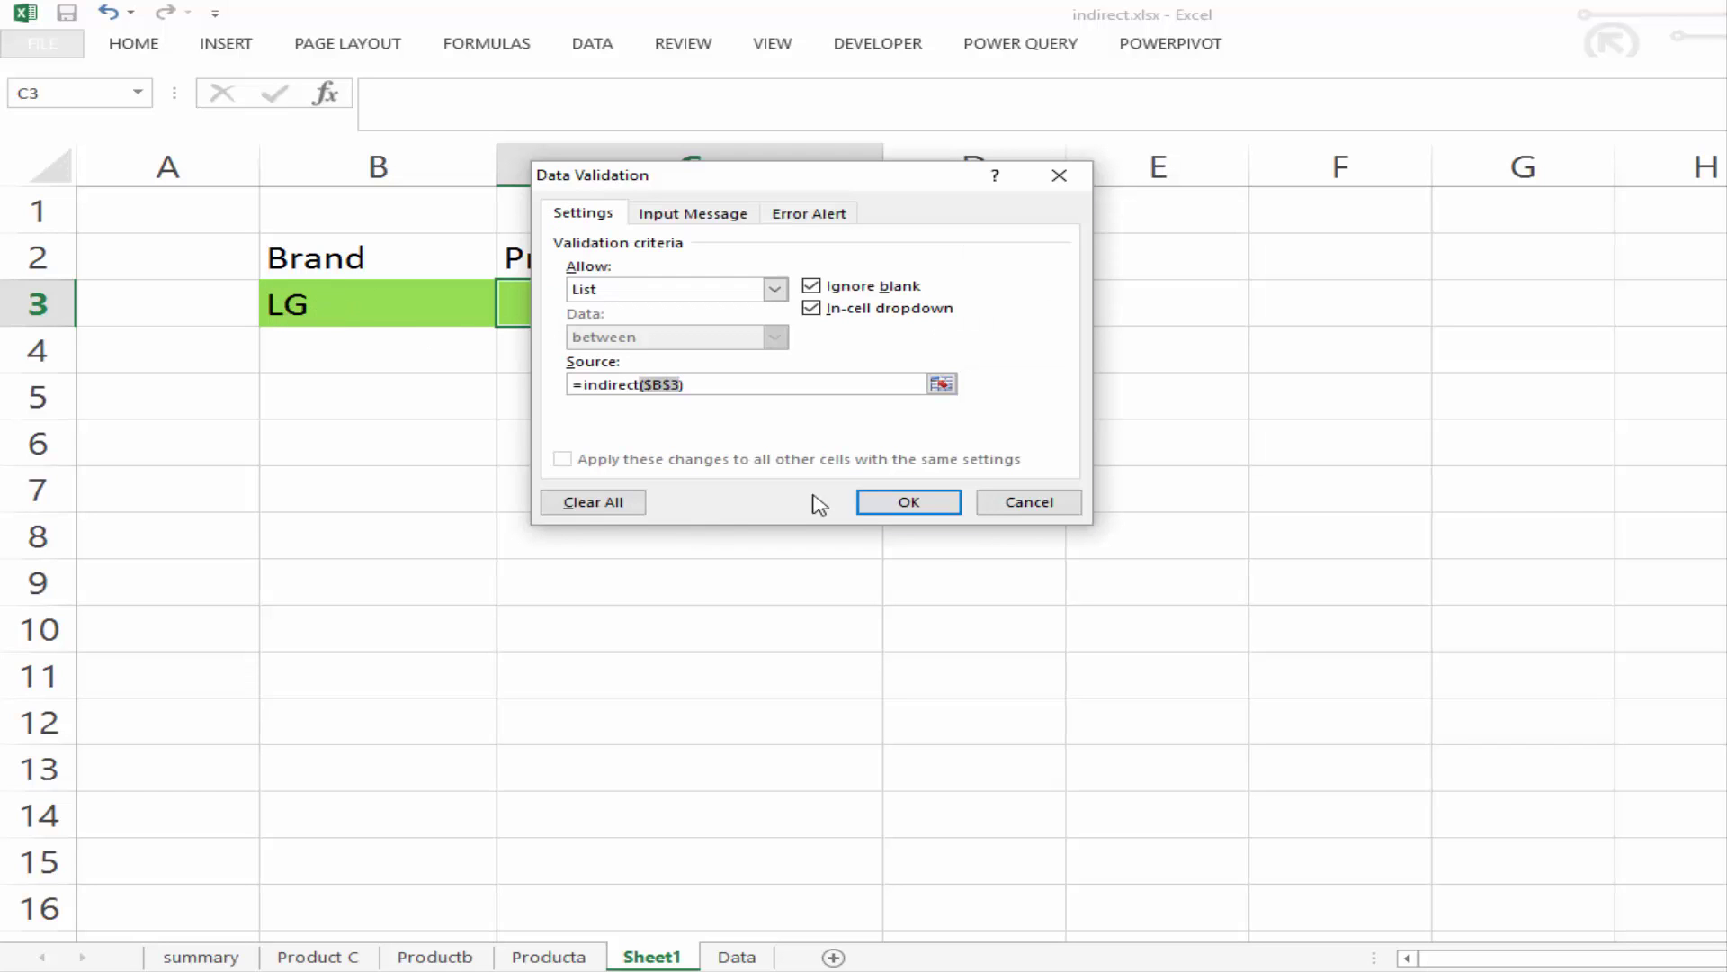
# Apply the list validation to C3 and pick LCD TV from its LG product list
pyautogui.click(905, 501)
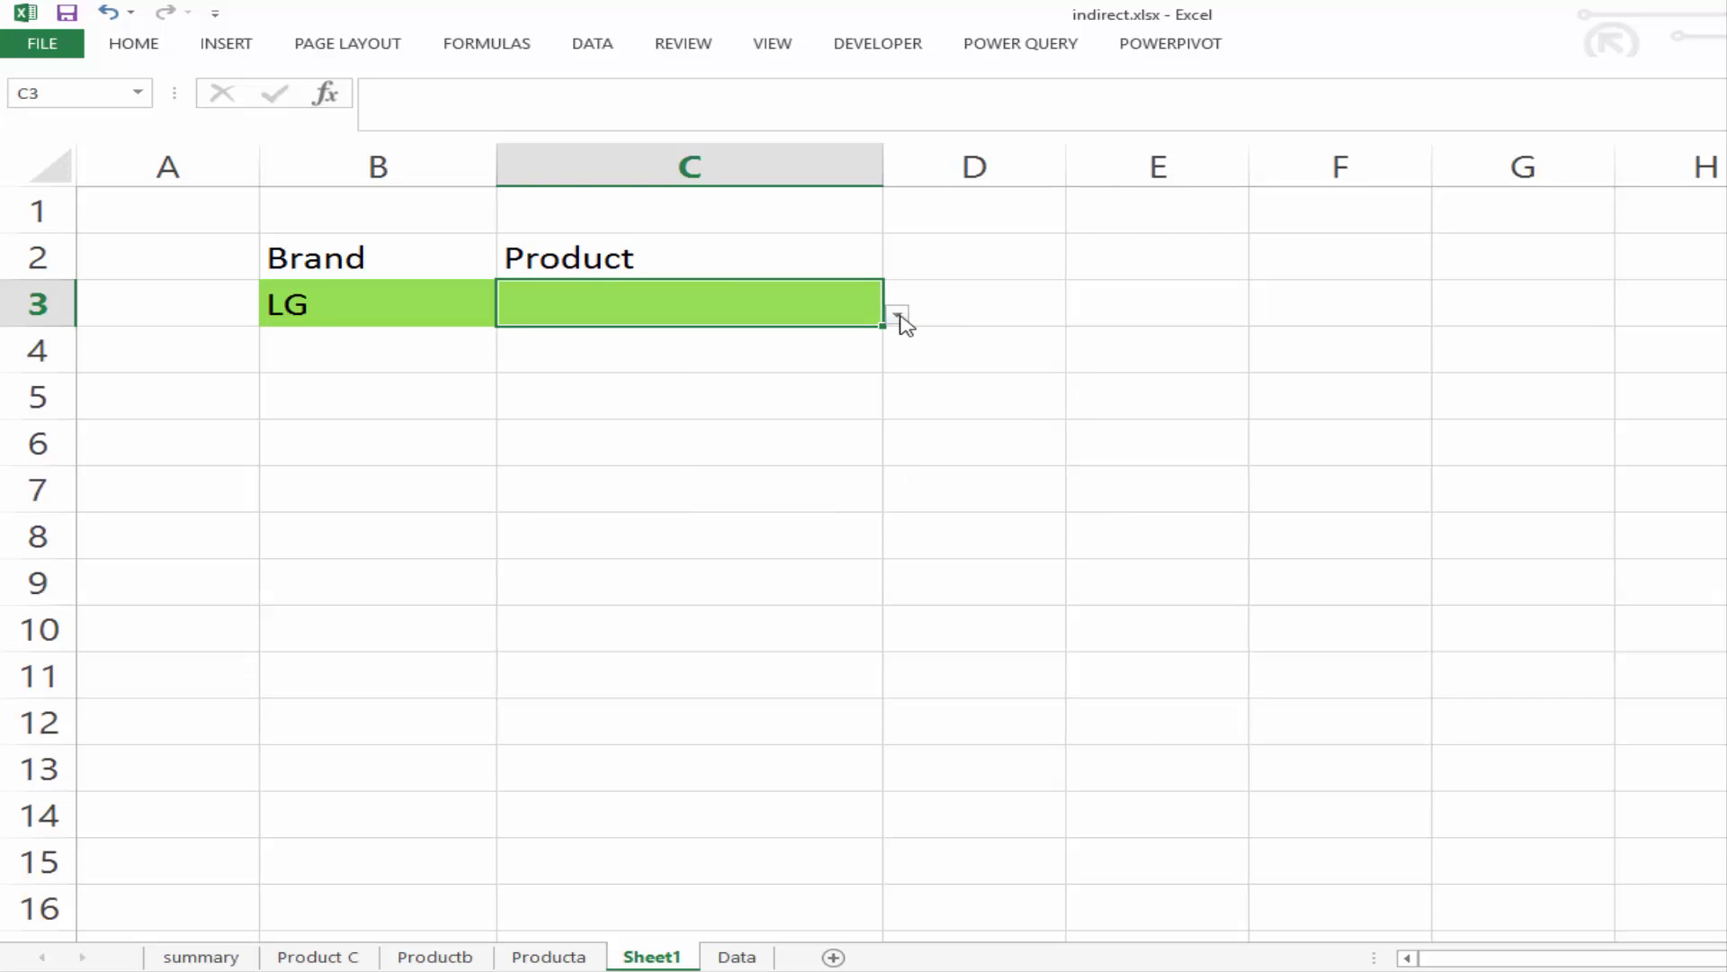
pyautogui.click(900, 317)
pyautogui.click(752, 347)
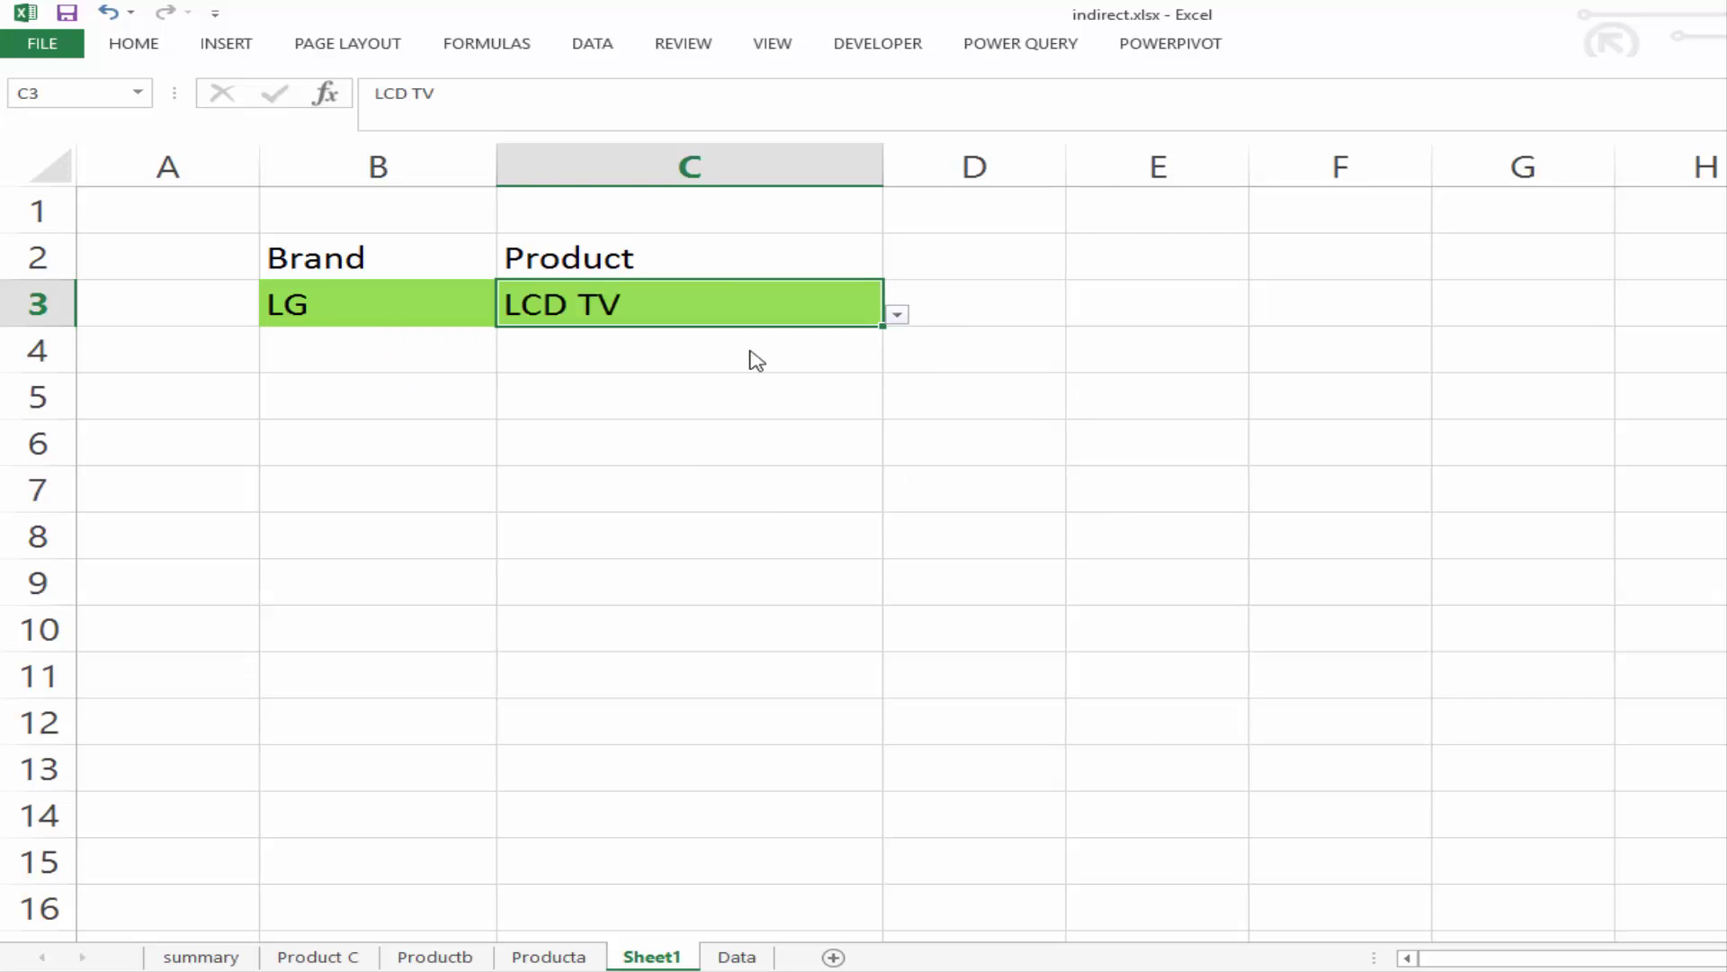
pyautogui.click(898, 319)
# Switch B3 to Beko and try C3's Refrigerator, Washing Machine and LCD TV options
pyautogui.click(378, 308)
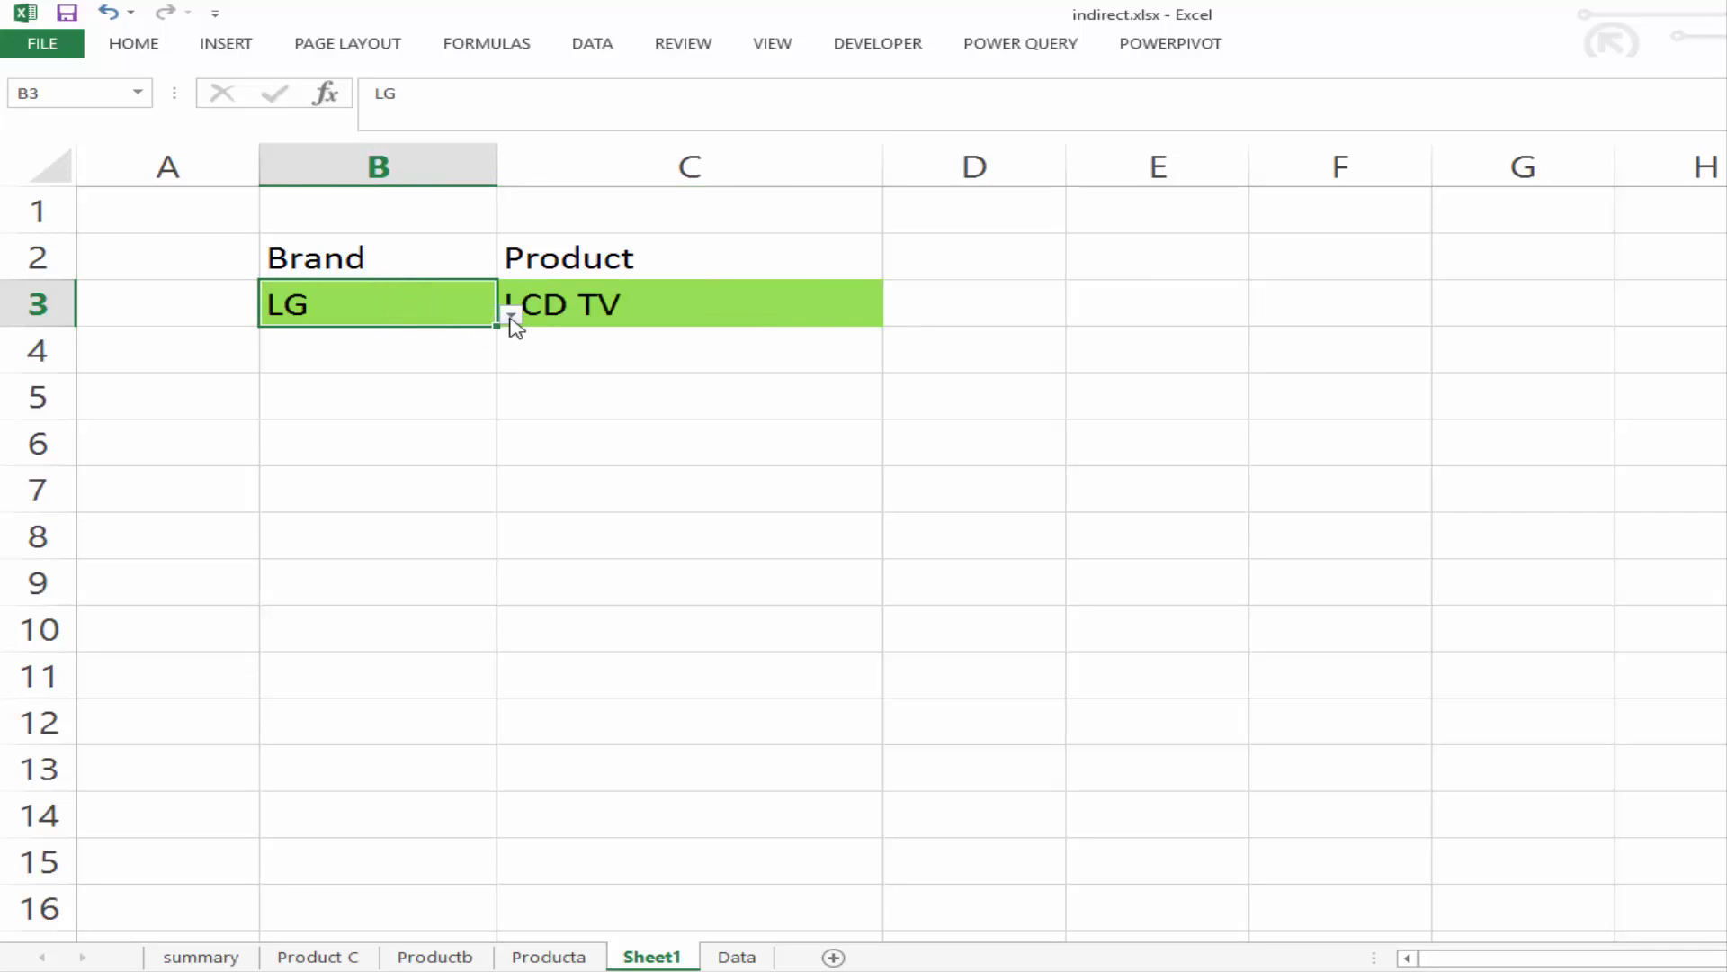
pyautogui.click(511, 315)
pyautogui.click(470, 349)
pyautogui.click(834, 312)
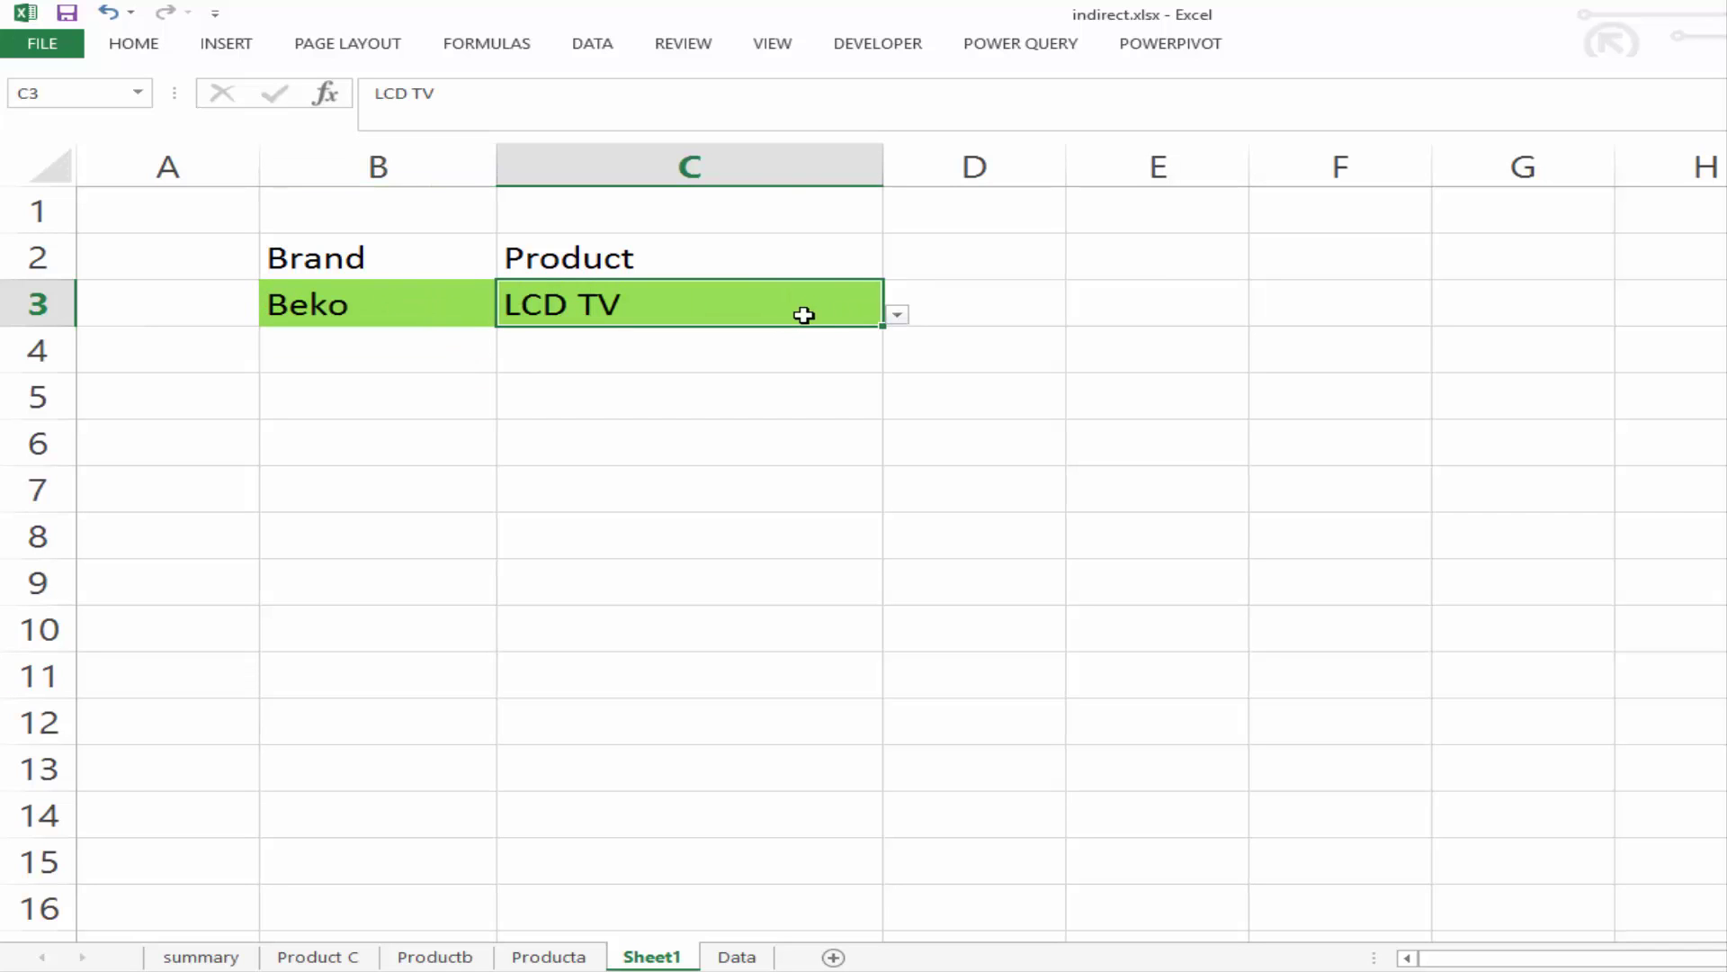
pyautogui.click(899, 314)
pyautogui.click(831, 341)
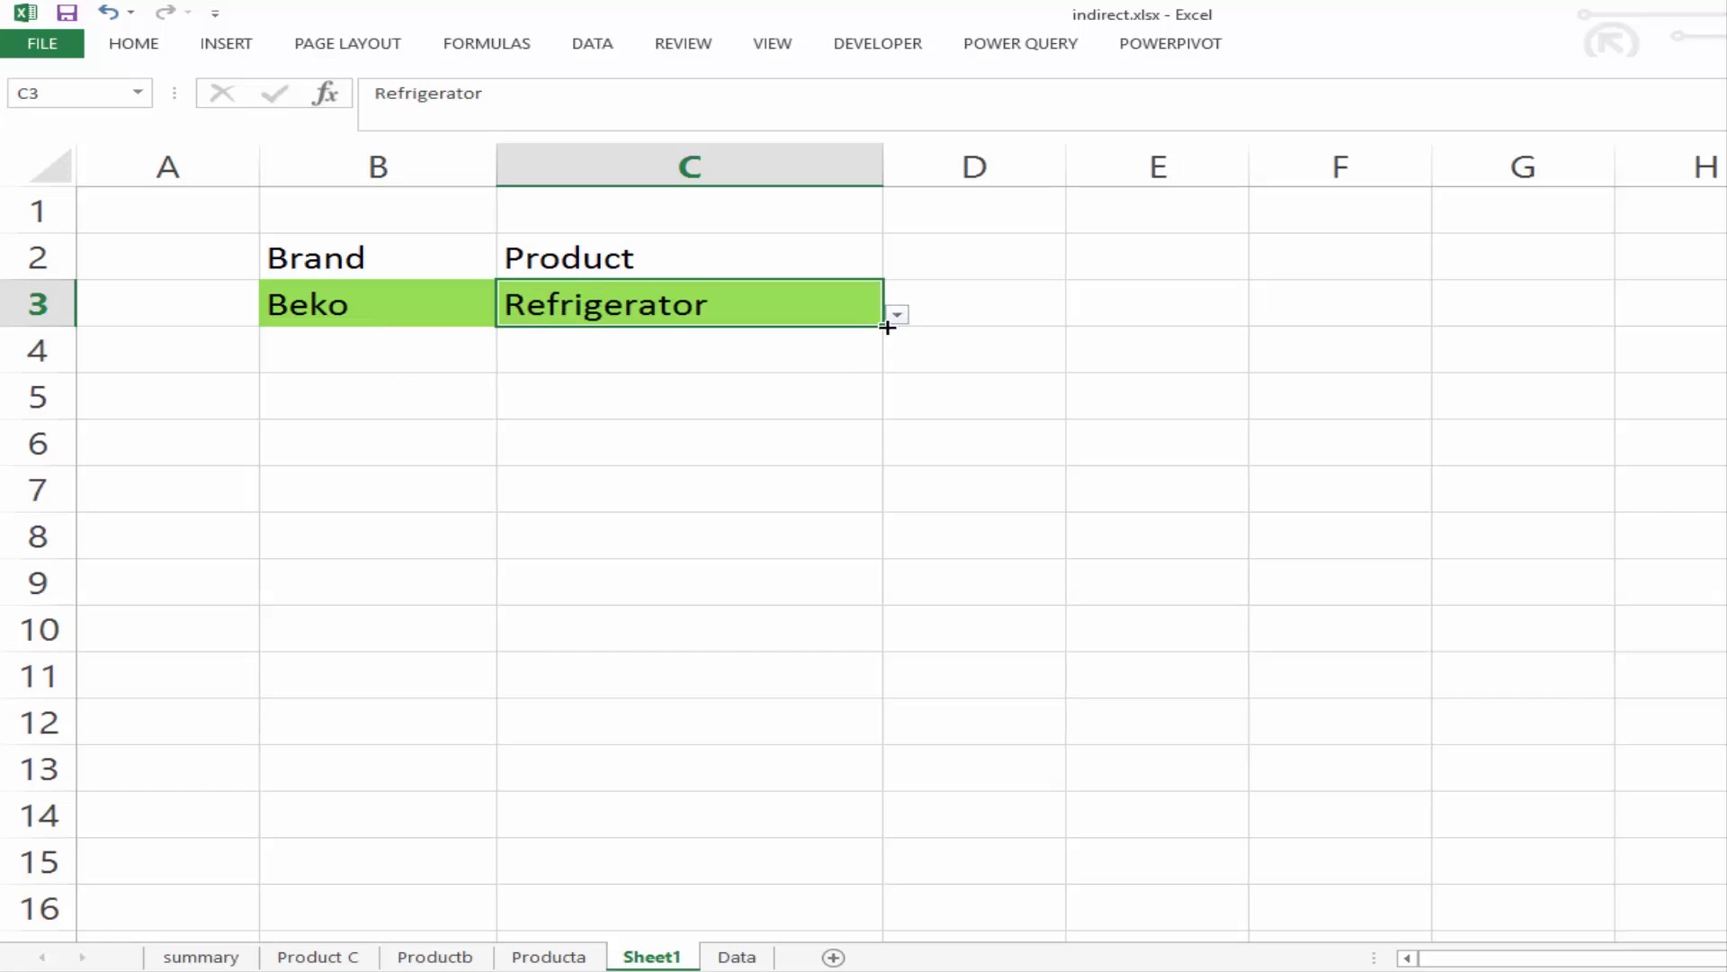
pyautogui.click(896, 316)
pyautogui.click(860, 371)
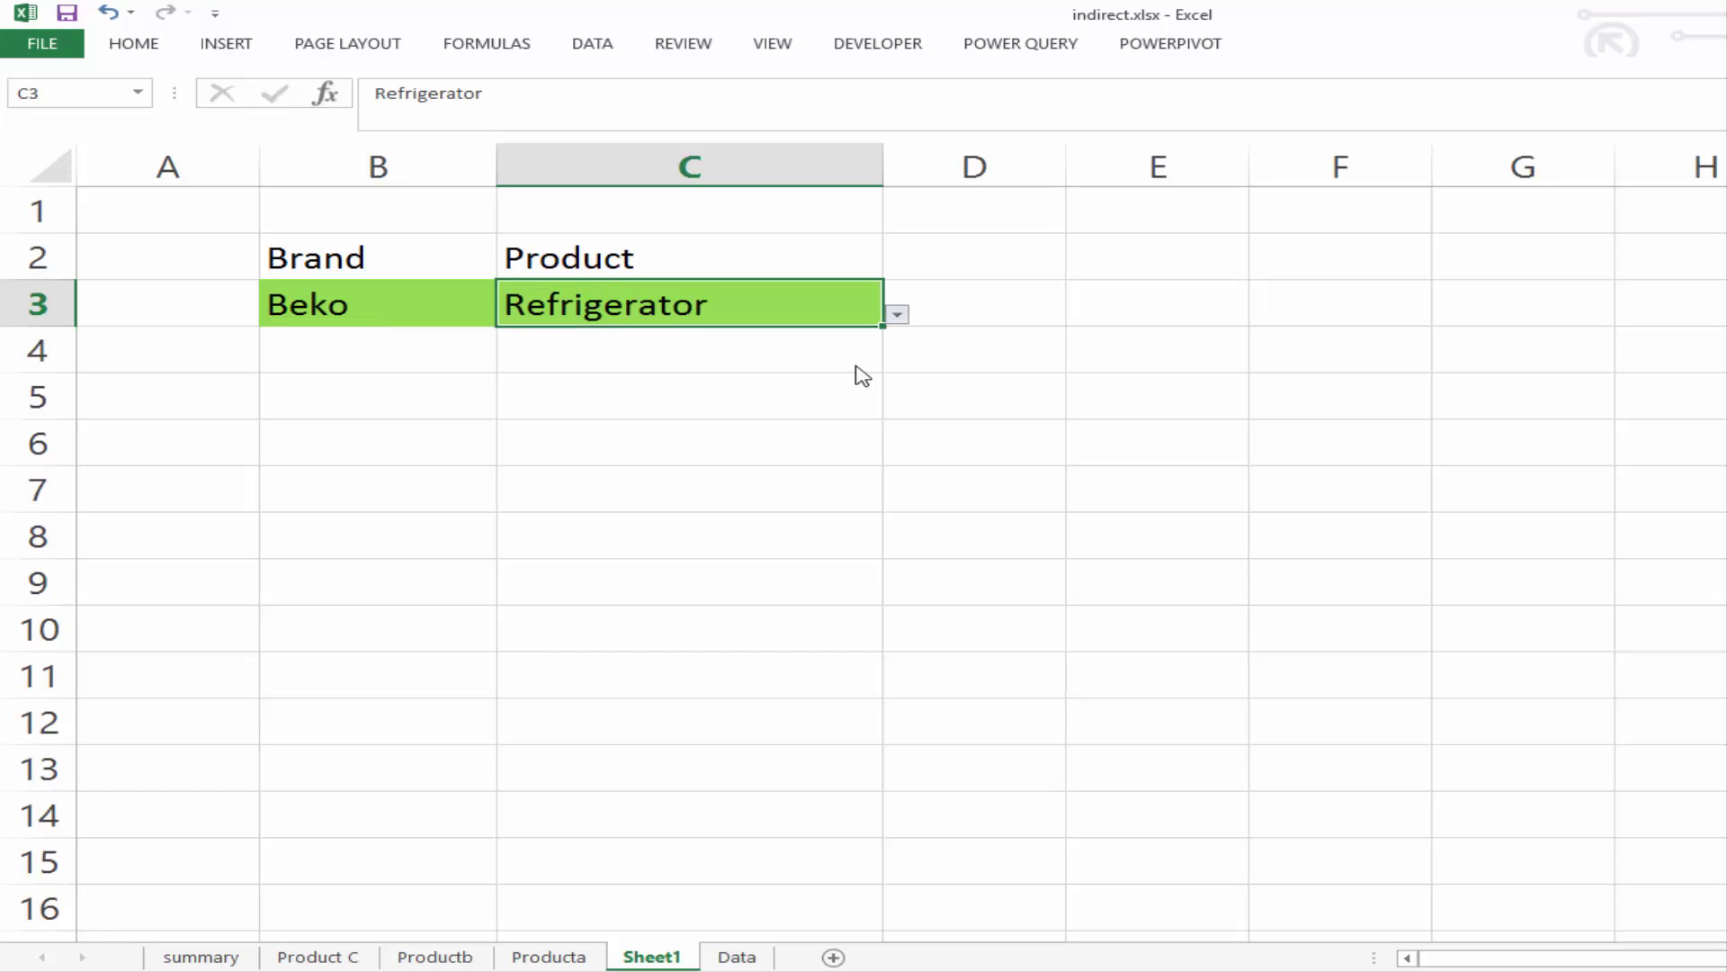
pyautogui.click(897, 315)
pyautogui.click(818, 399)
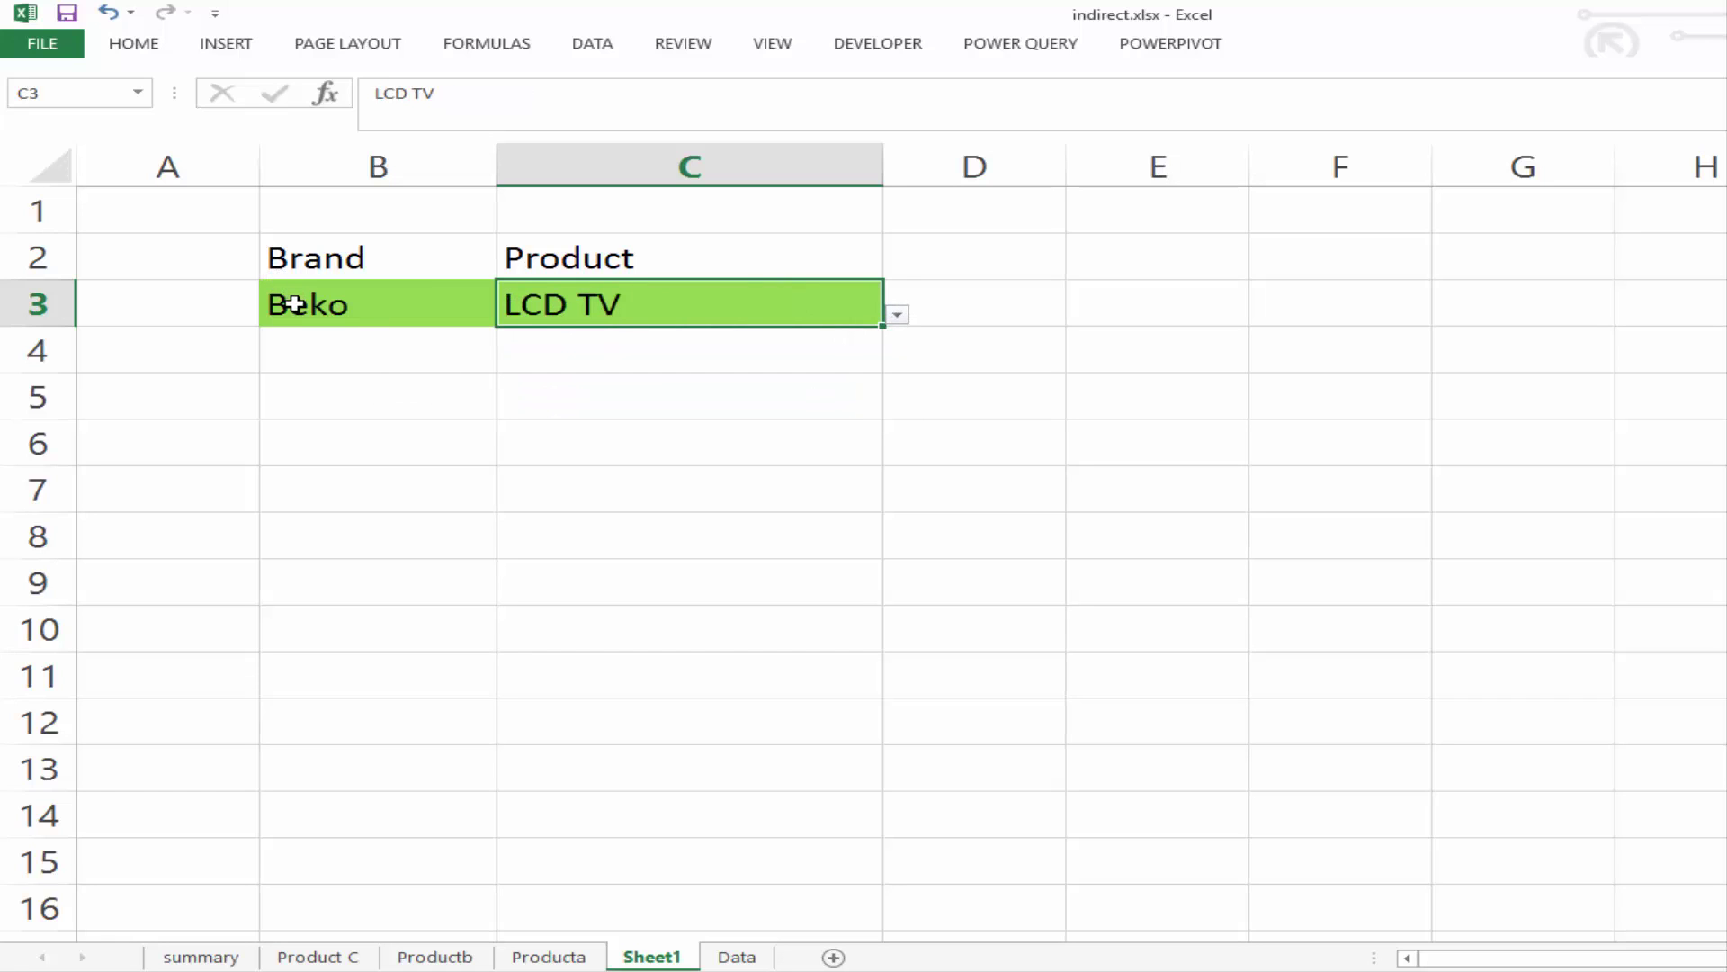
# Set B3 to Samsung and pick Galaxy Edge, then Galaxy S5, in C3
pyautogui.click(296, 304)
pyautogui.click(510, 314)
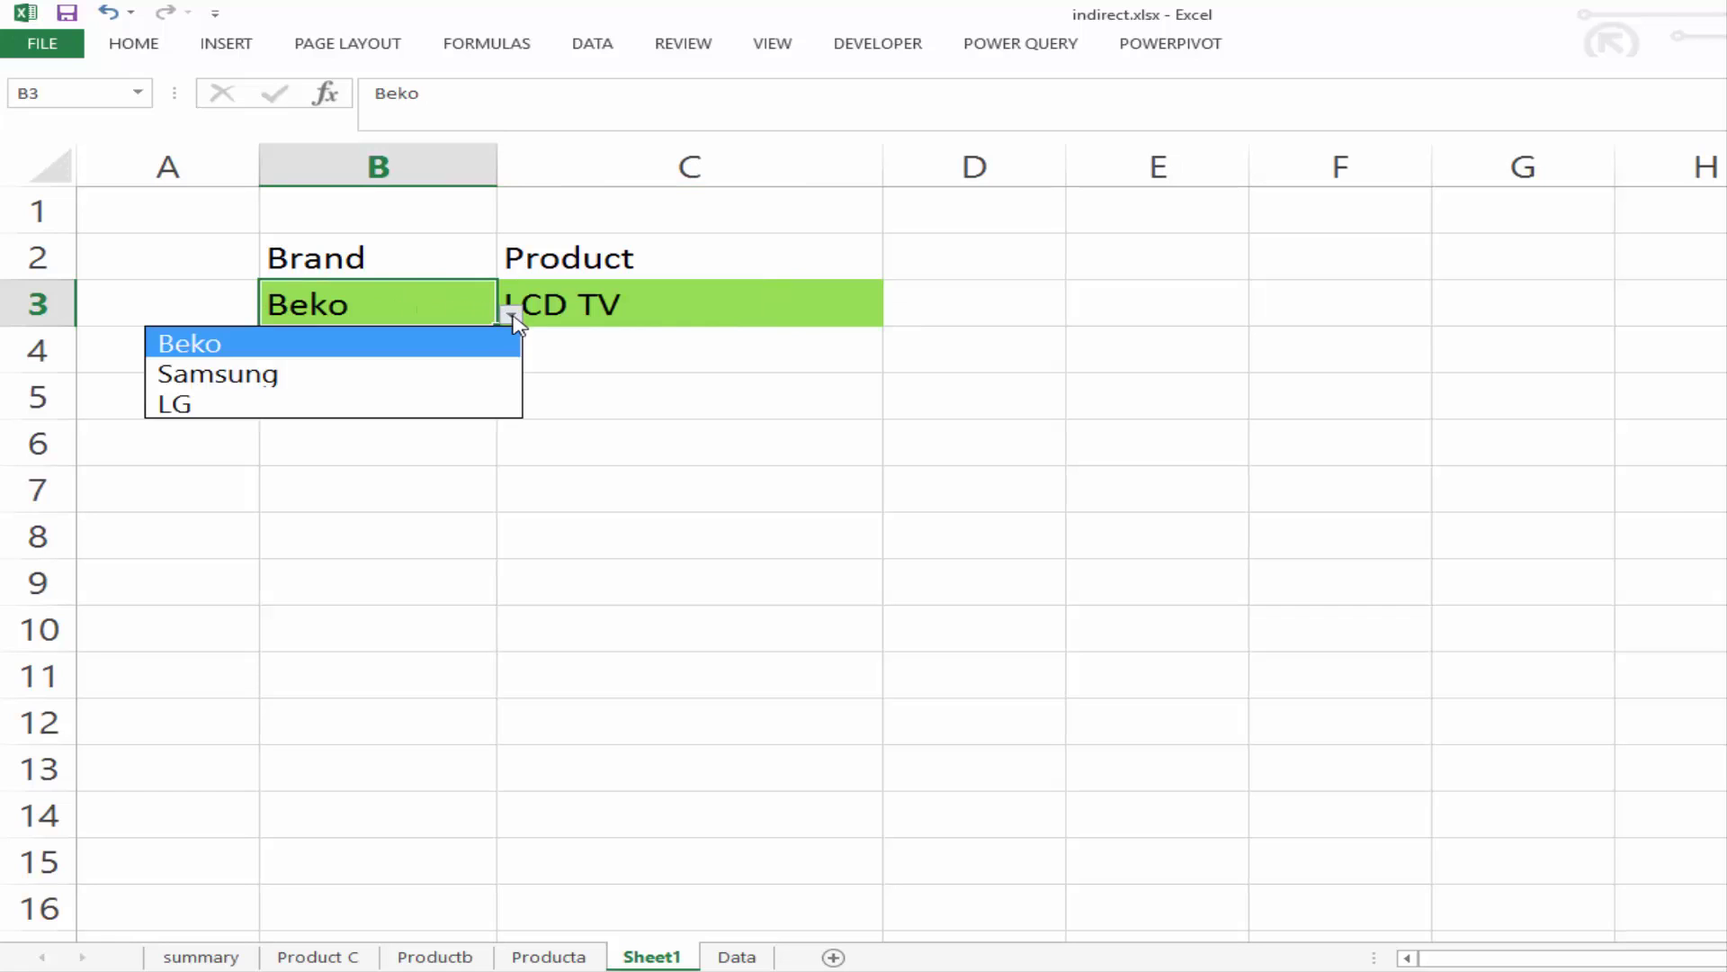
pyautogui.click(469, 371)
pyautogui.click(856, 307)
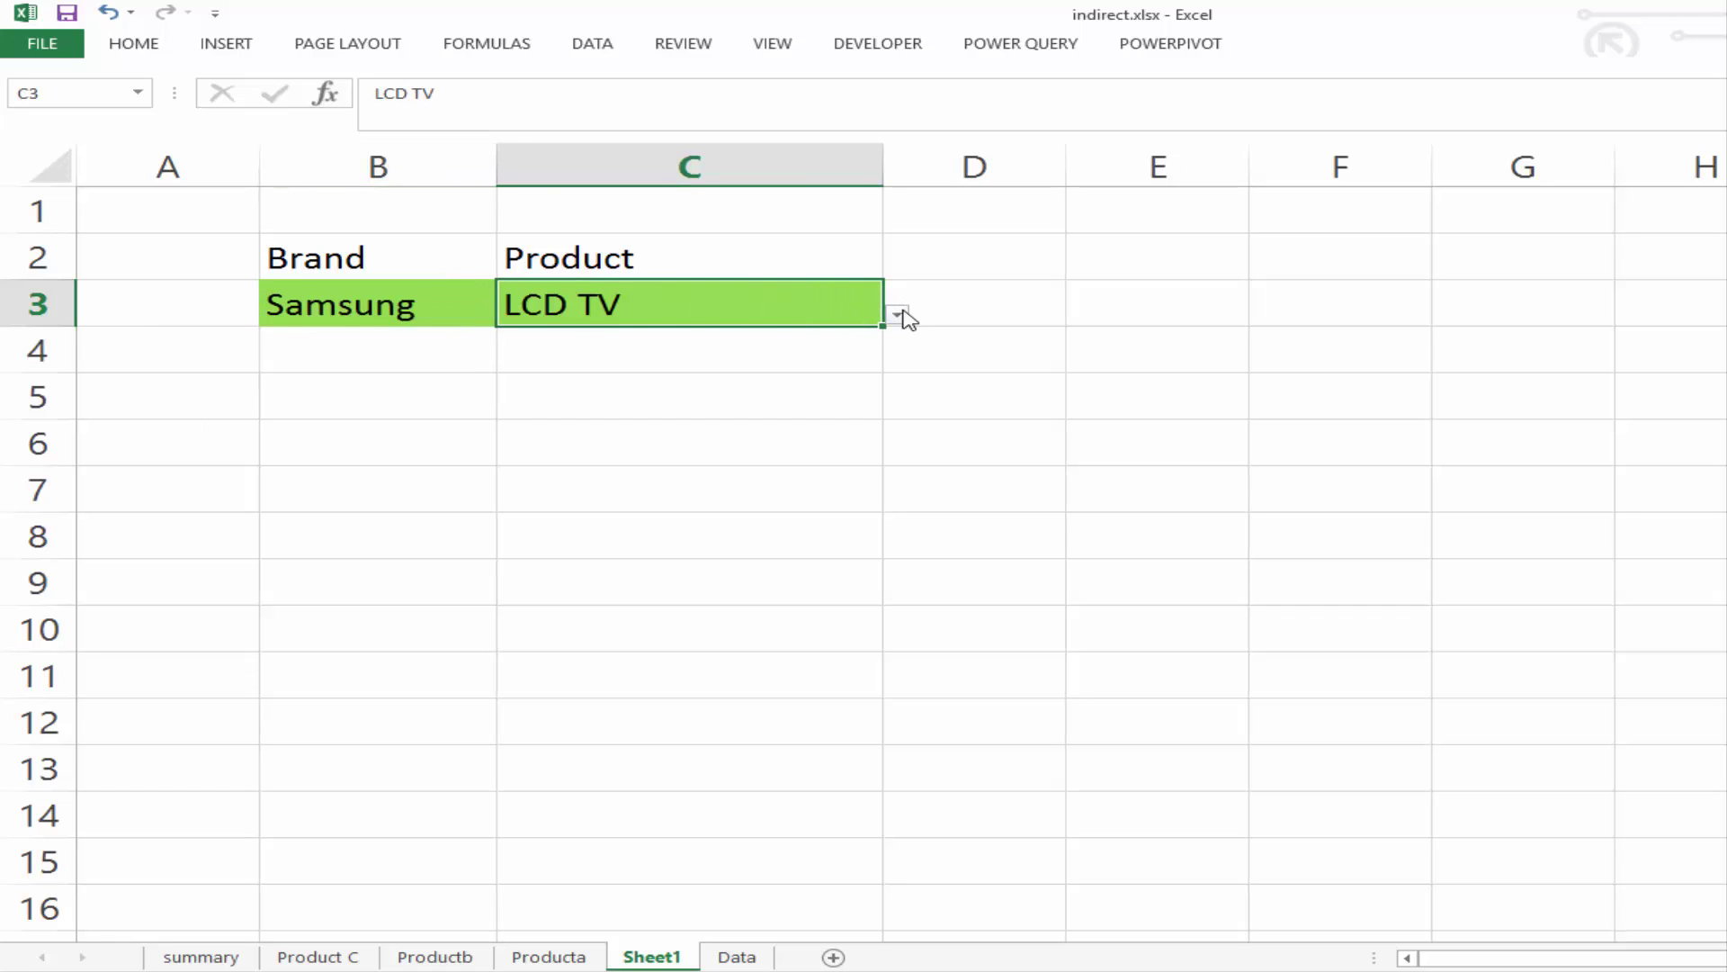
pyautogui.click(897, 314)
pyautogui.click(870, 342)
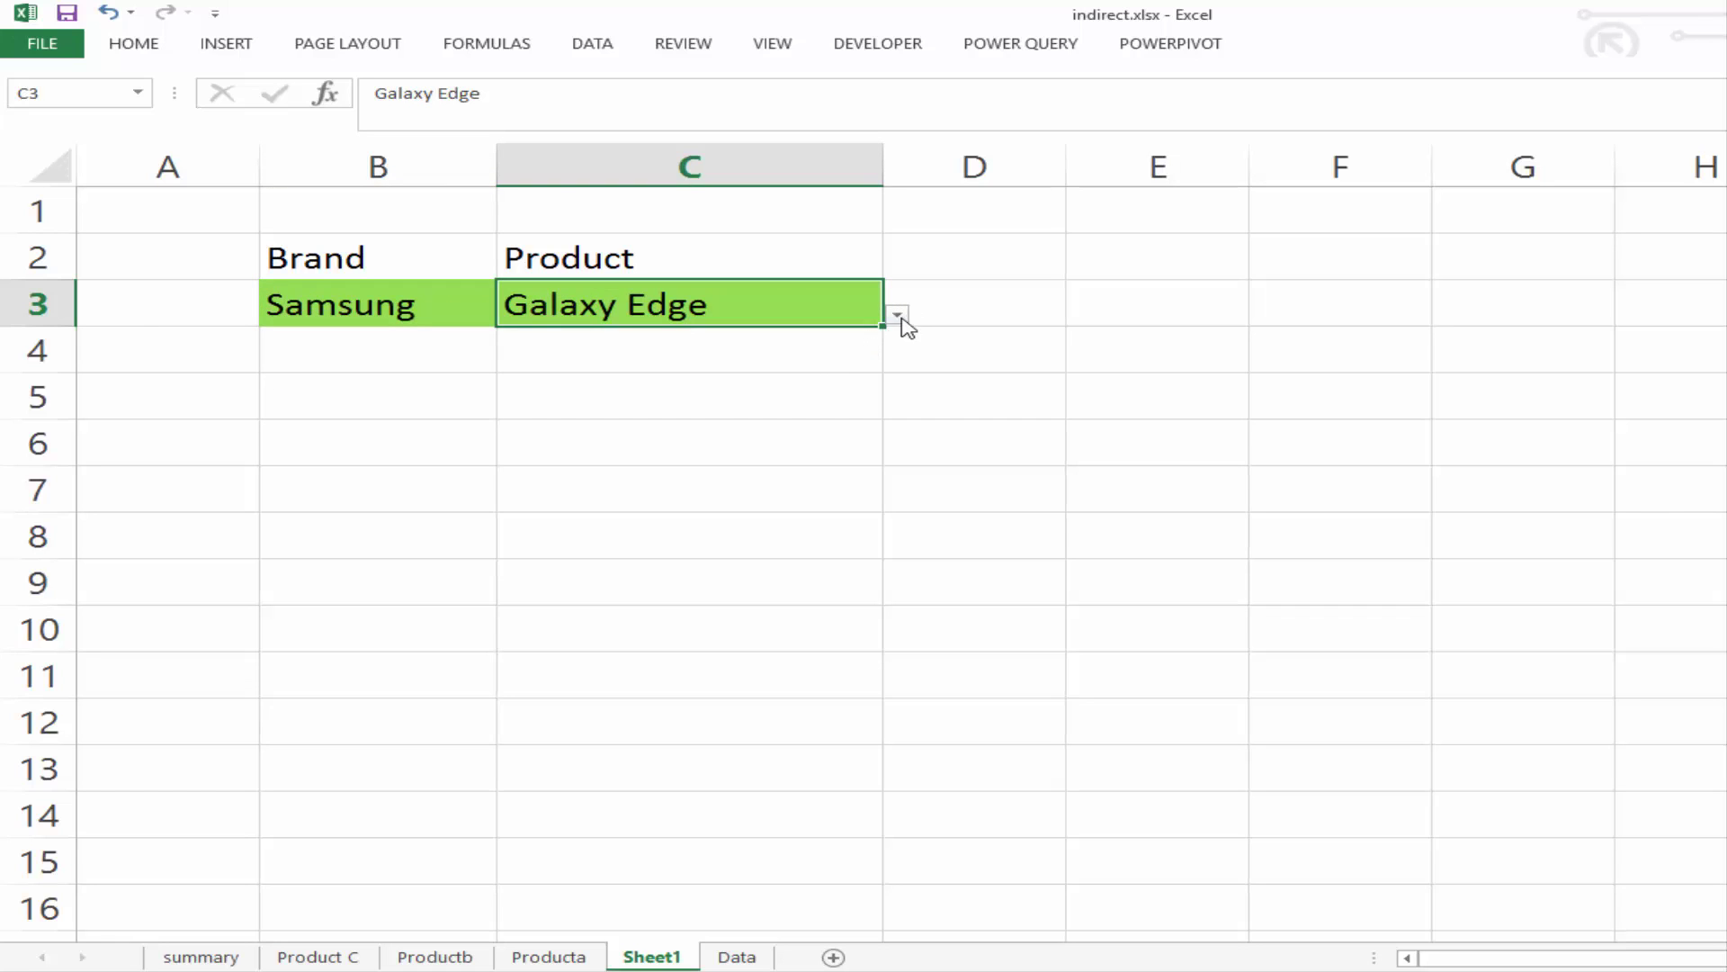
pyautogui.click(897, 315)
pyautogui.click(801, 383)
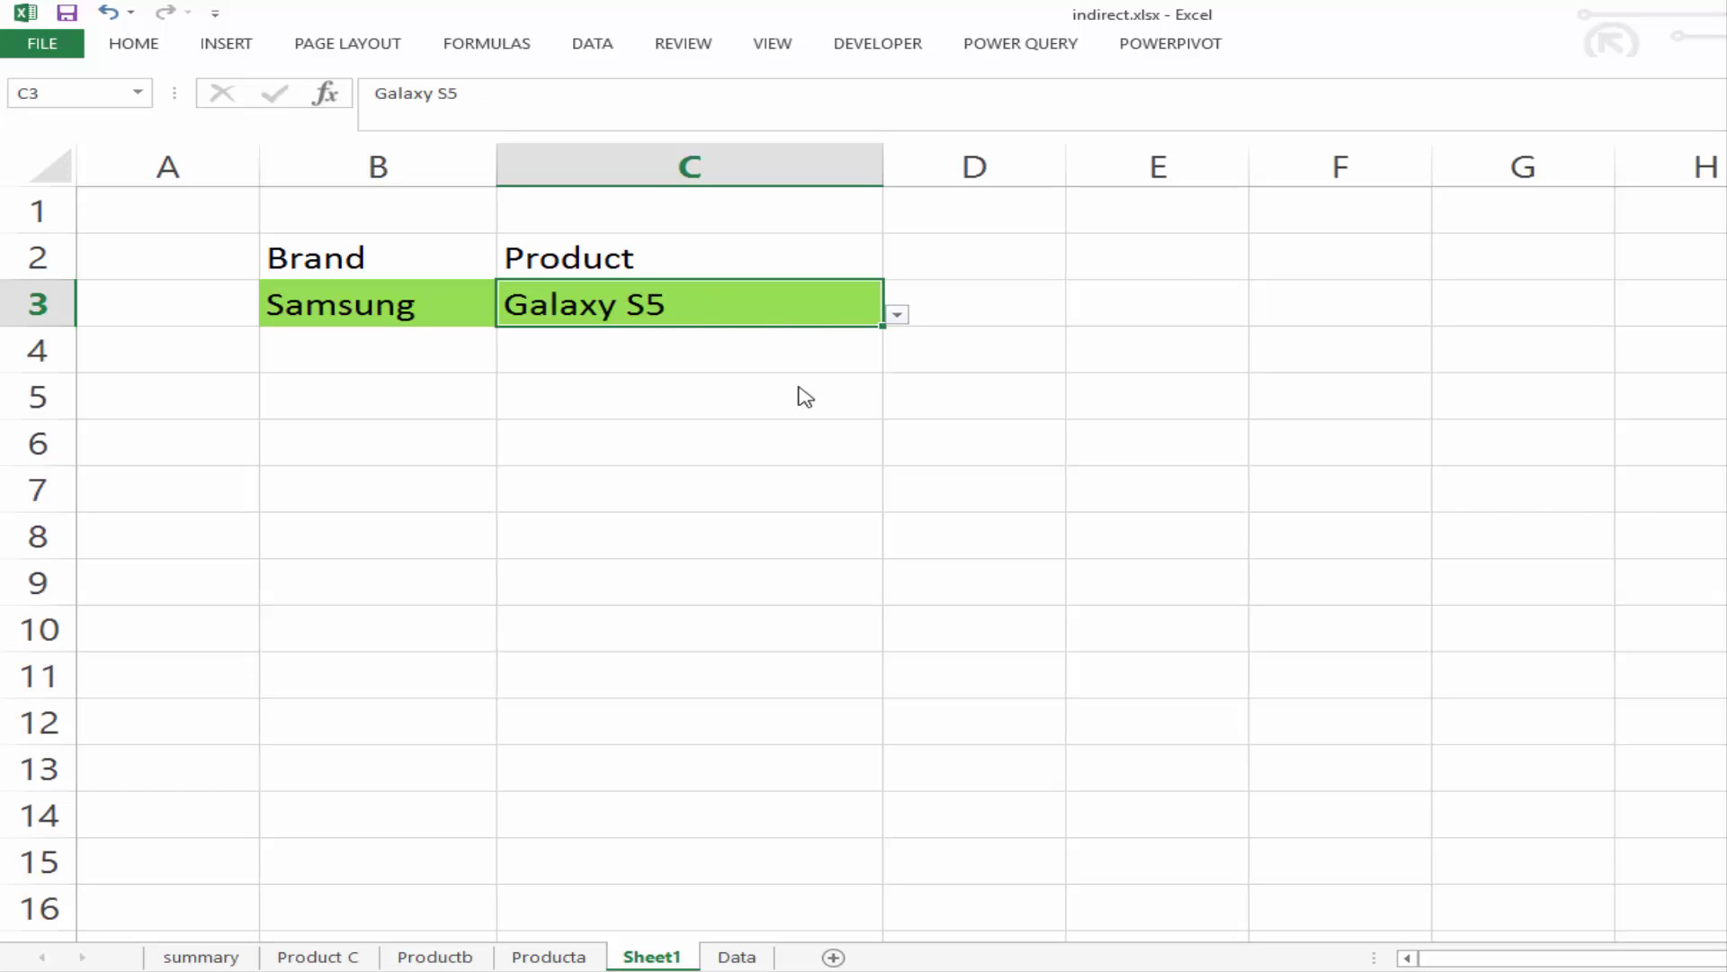